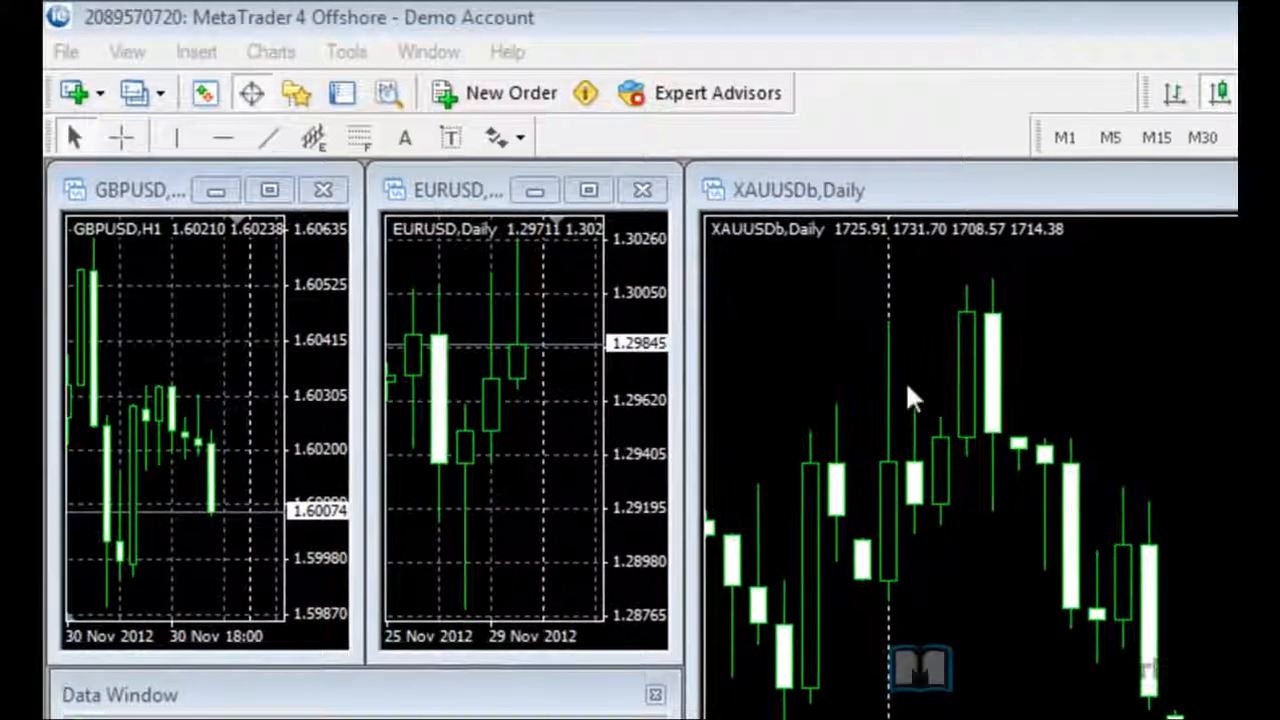
Step: Open the new demo account form from the File menu
{"action": "left_click", "coordinate": [65, 50]}
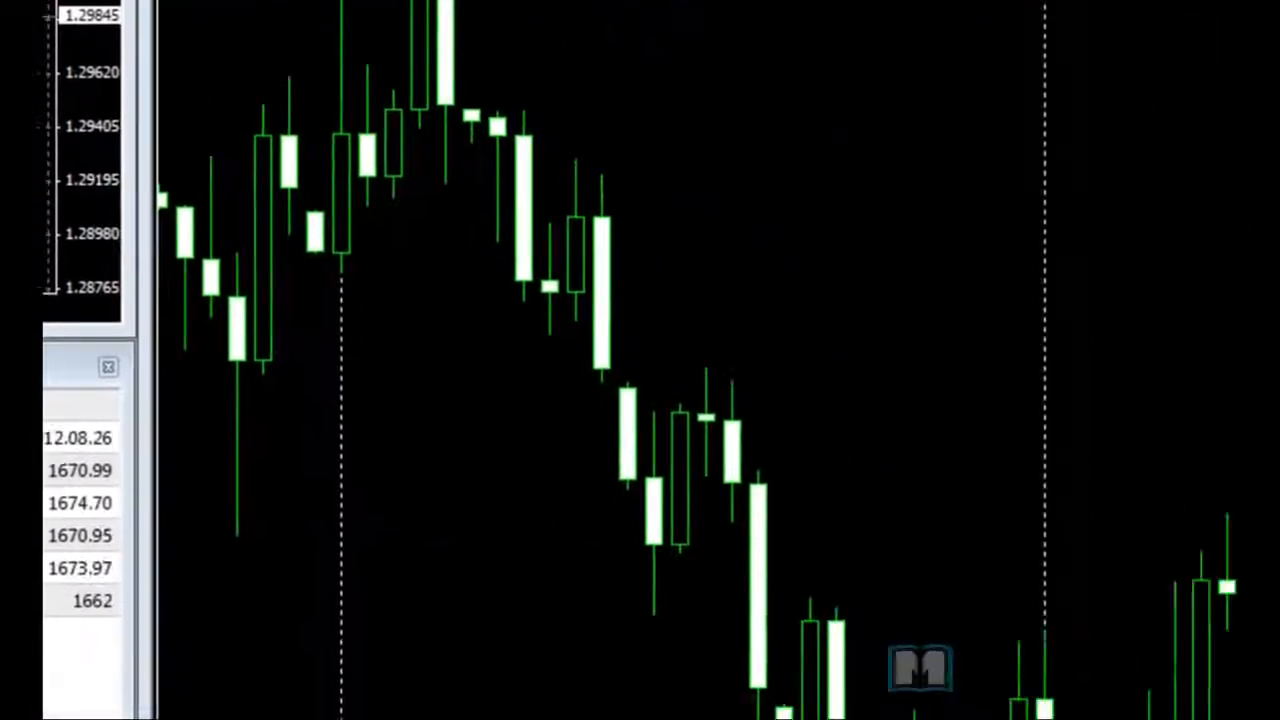
{"action": "left_click", "coordinate": [579, 239]}
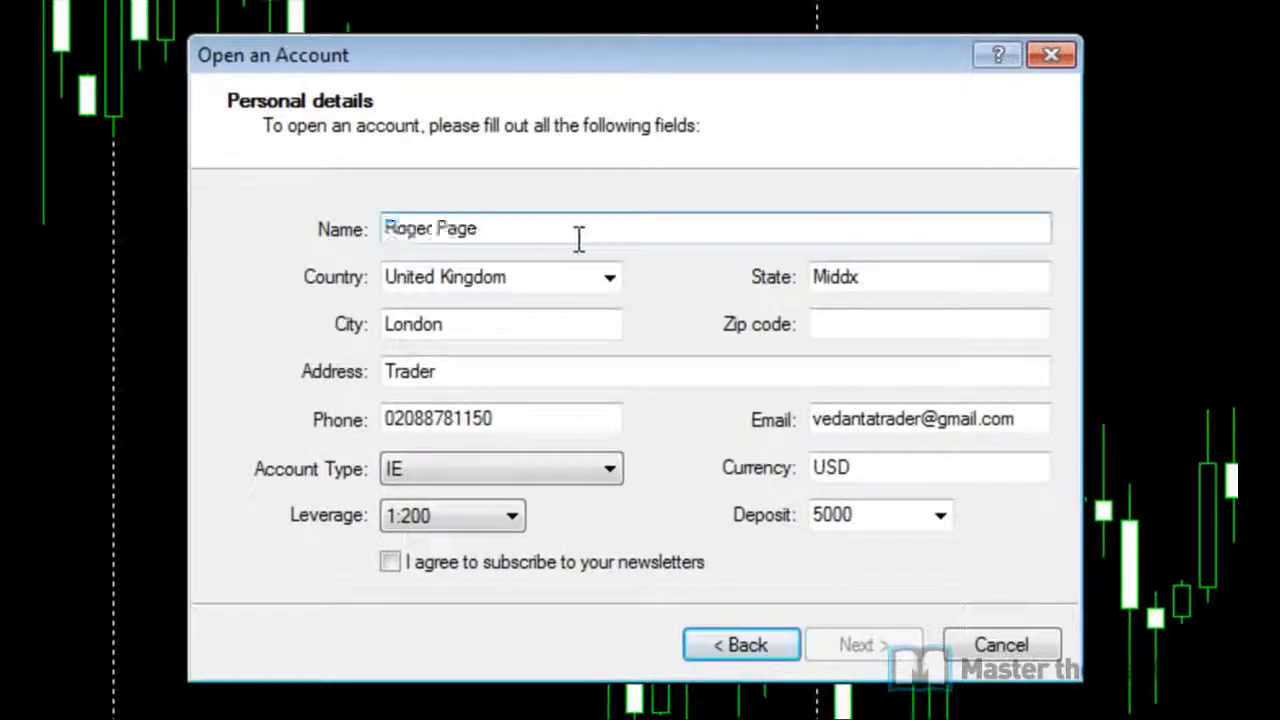
{"action": "left_click", "coordinate": [519, 366]}
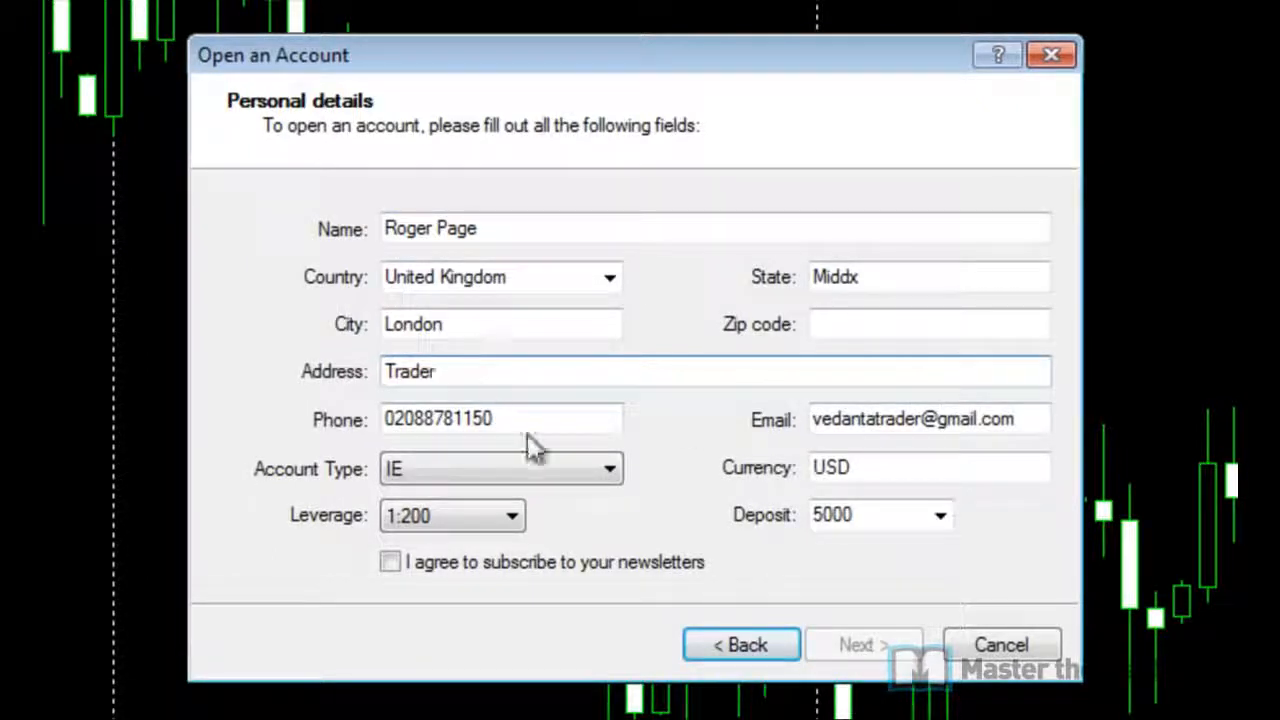
Step: Set deposit 1000000, subscribe to newsletters and choose 1:100 leverage, then continue to server choice
{"action": "left_click", "coordinate": [843, 514]}
{"action": "left_click", "coordinate": [940, 520]}
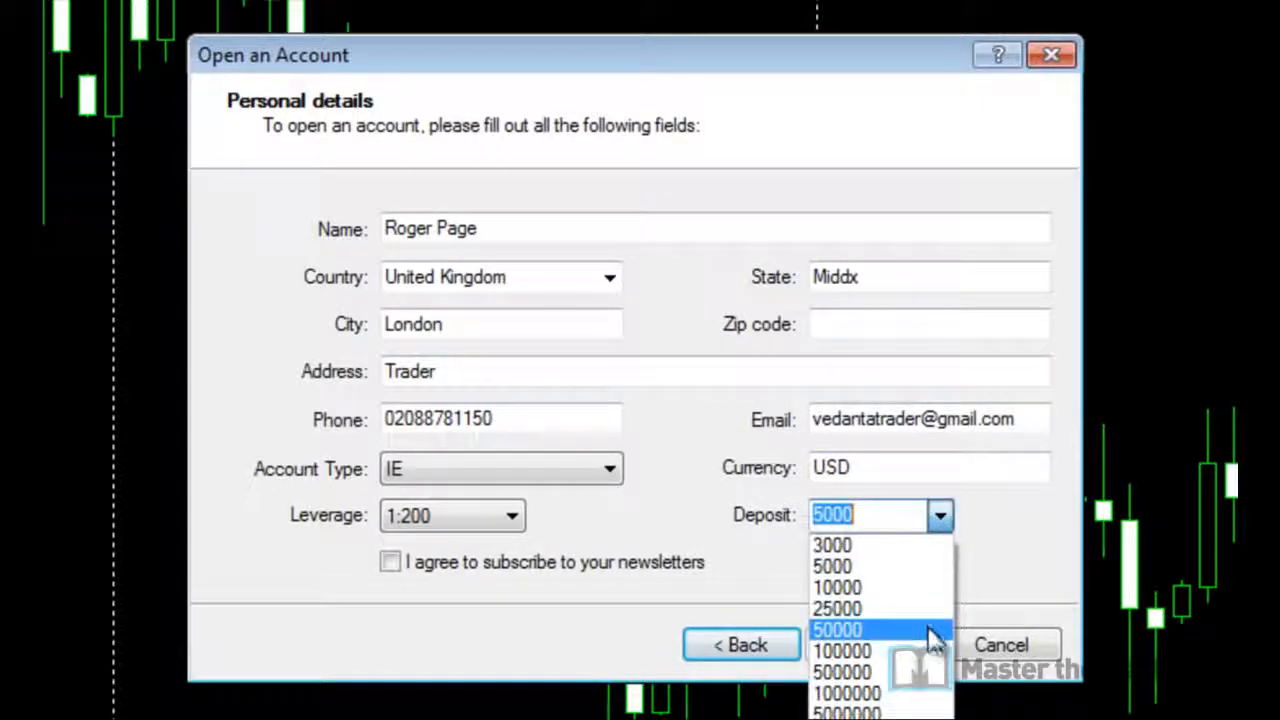
{"action": "left_click", "coordinate": [929, 692]}
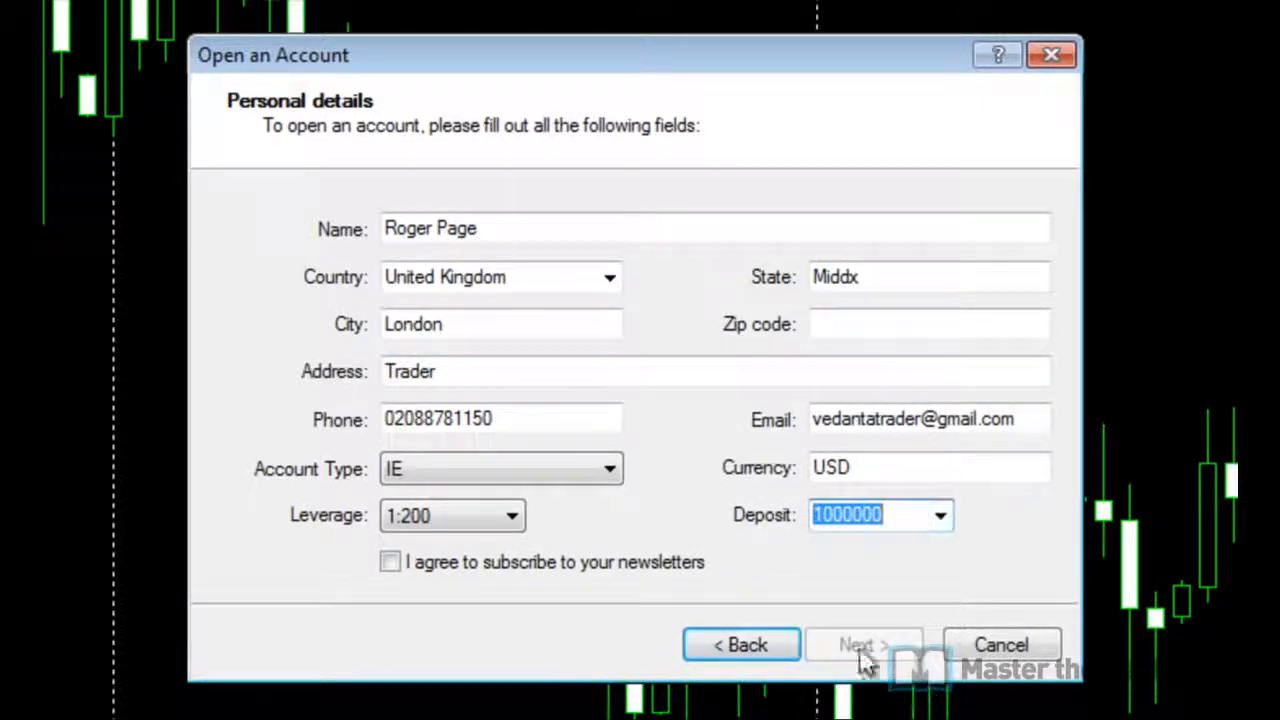
{"action": "left_click", "coordinate": [591, 563]}
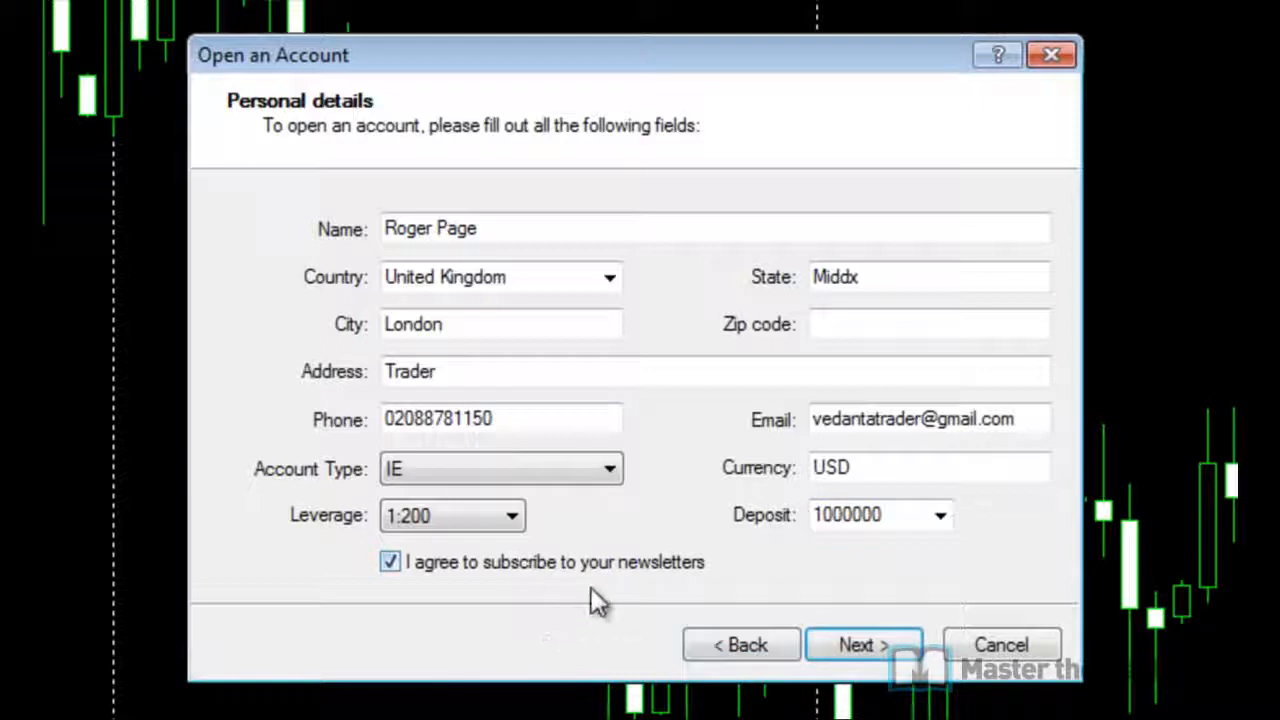
{"action": "left_click", "coordinate": [491, 514]}
{"action": "left_click", "coordinate": [498, 568]}
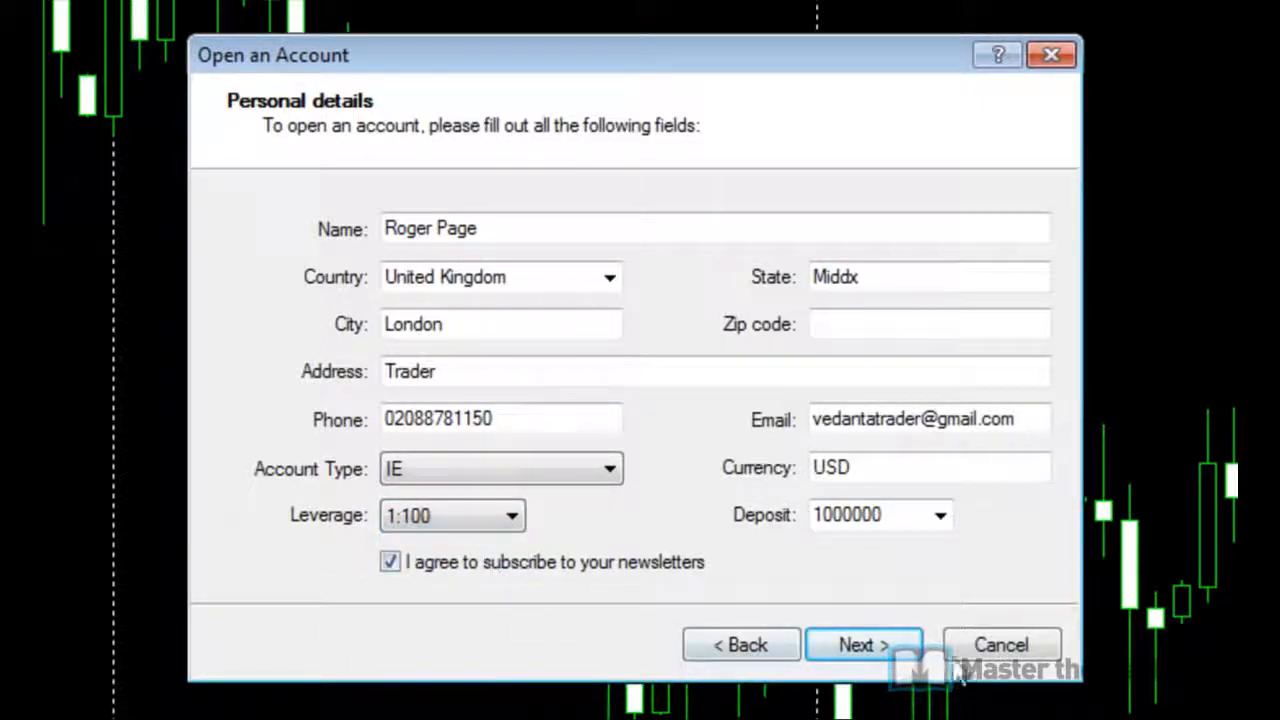
{"action": "left_click", "coordinate": [838, 650]}
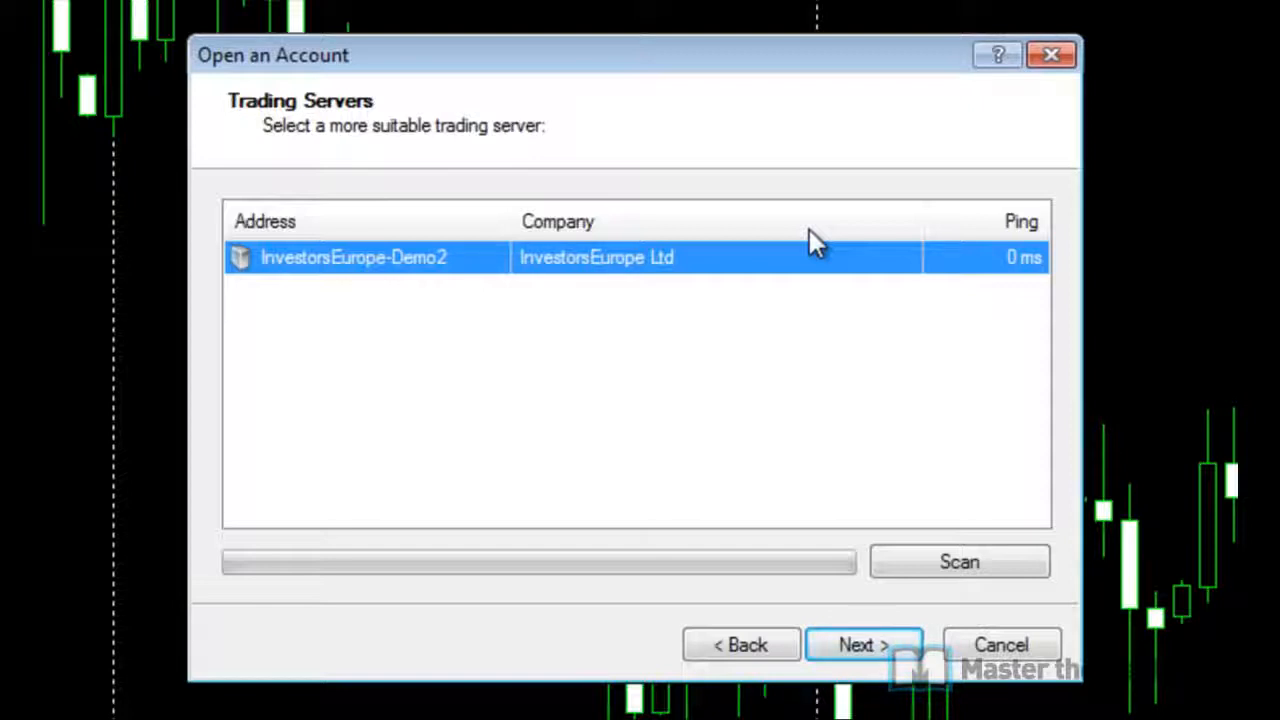
Step: Register the demo account on InvestorsEurope-Demo2 and move Notepad aside to view the issued details
{"action": "left_click", "coordinate": [876, 642]}
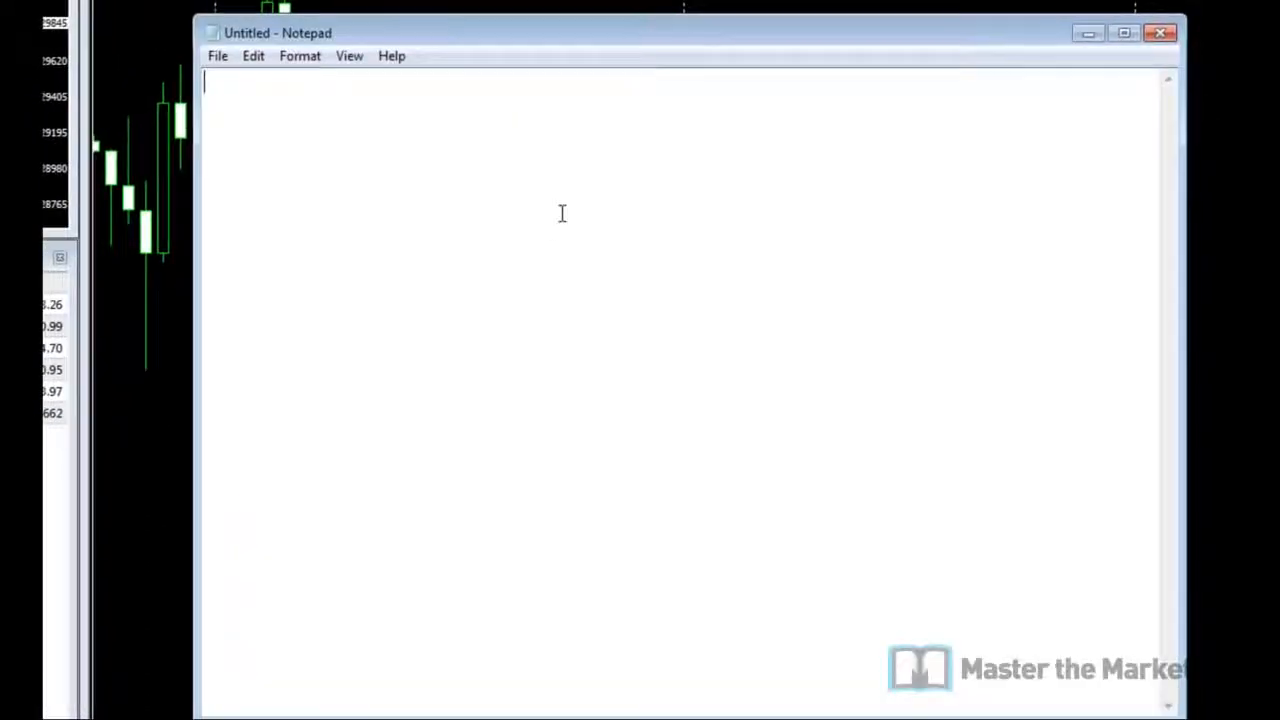
{"action": "left_click_drag", "start_coordinate": [511, 33], "coordinate": [961, 40]}
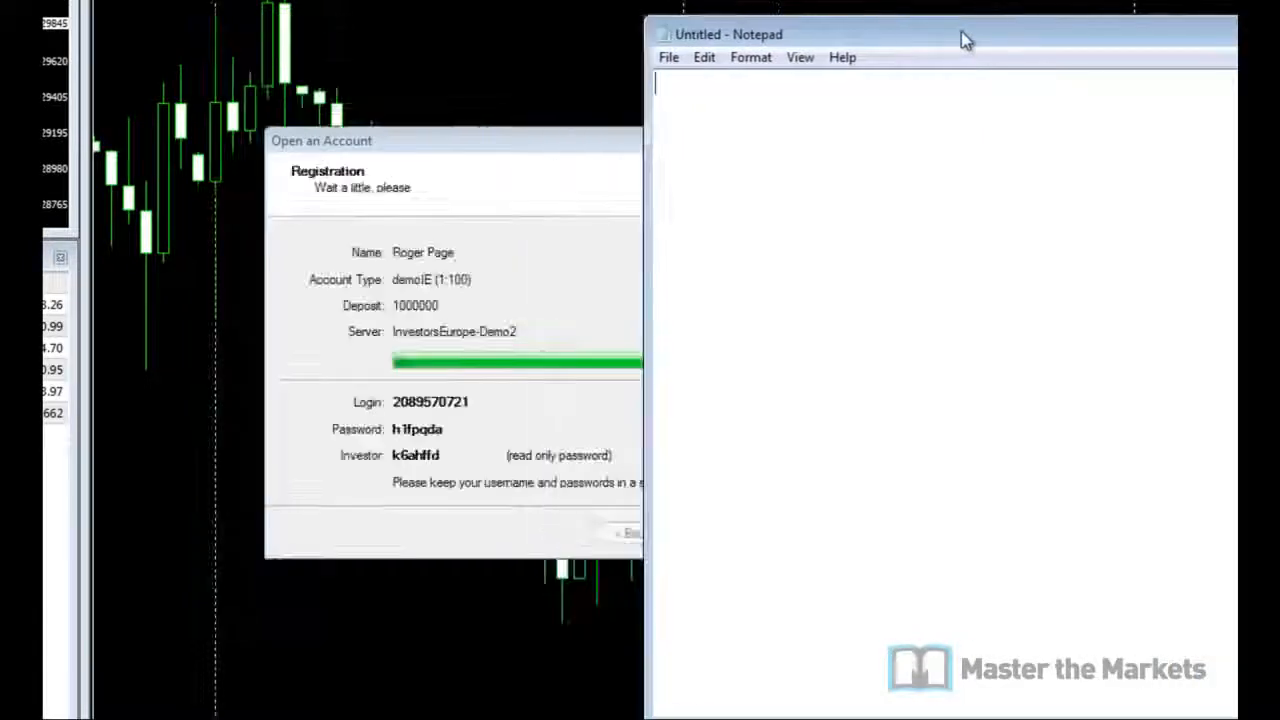
Step: Copy the account login number into Notepad after a 'Login:' label
{"action": "double_click", "coordinate": [432, 402]}
{"action": "key", "text": "ctrl+c"}
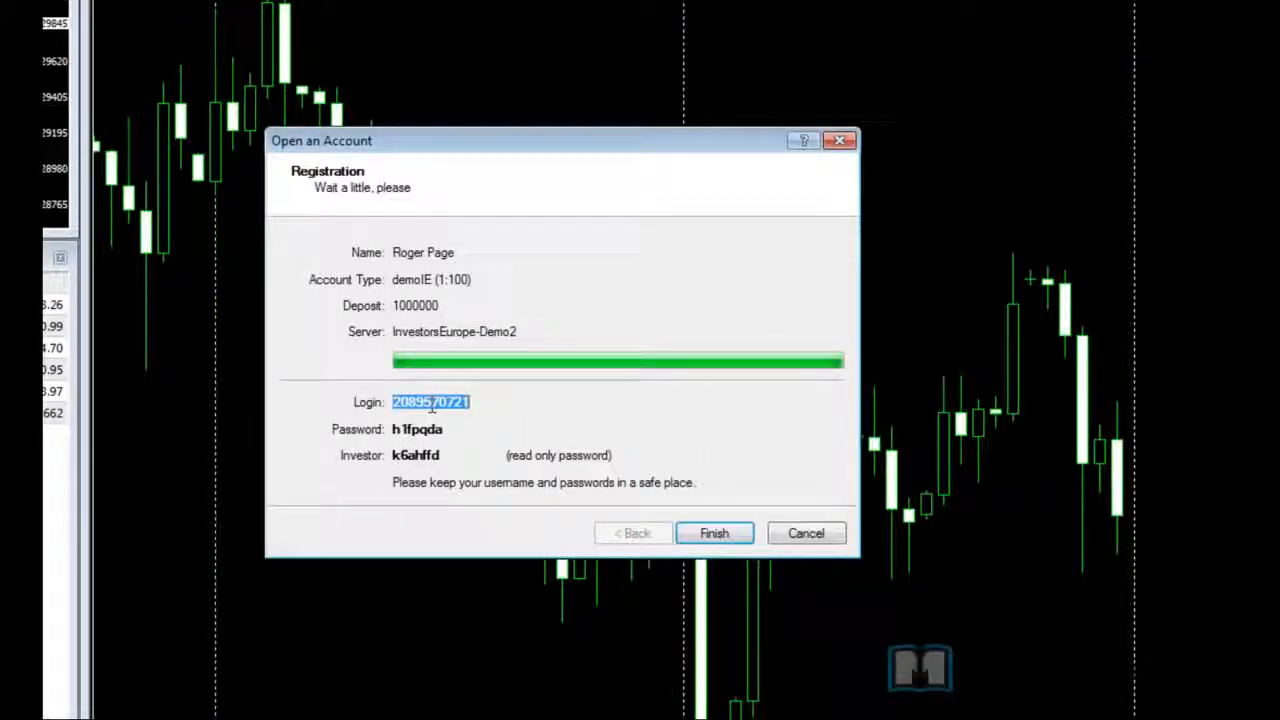
{"action": "key", "text": "alt+Tab"}
{"action": "type", "text": "L"}
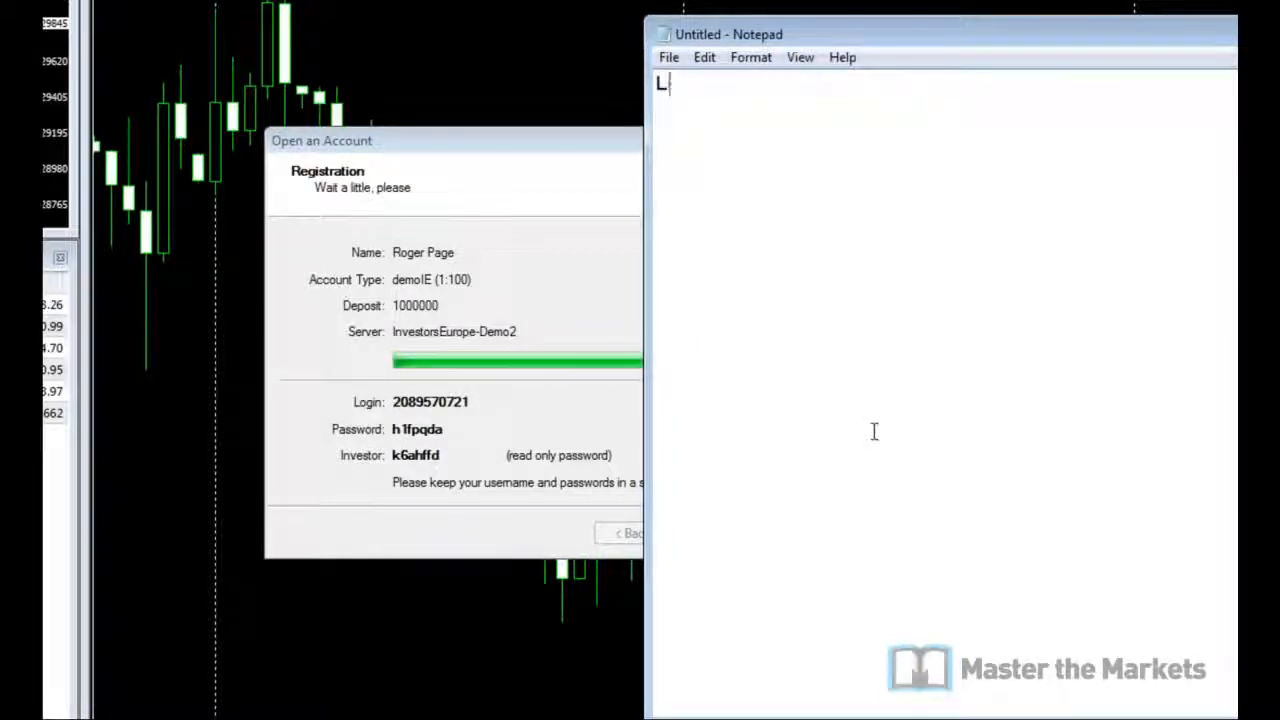
{"action": "type", "text": "ogin:"}
{"action": "key", "text": "ctrl+v"}
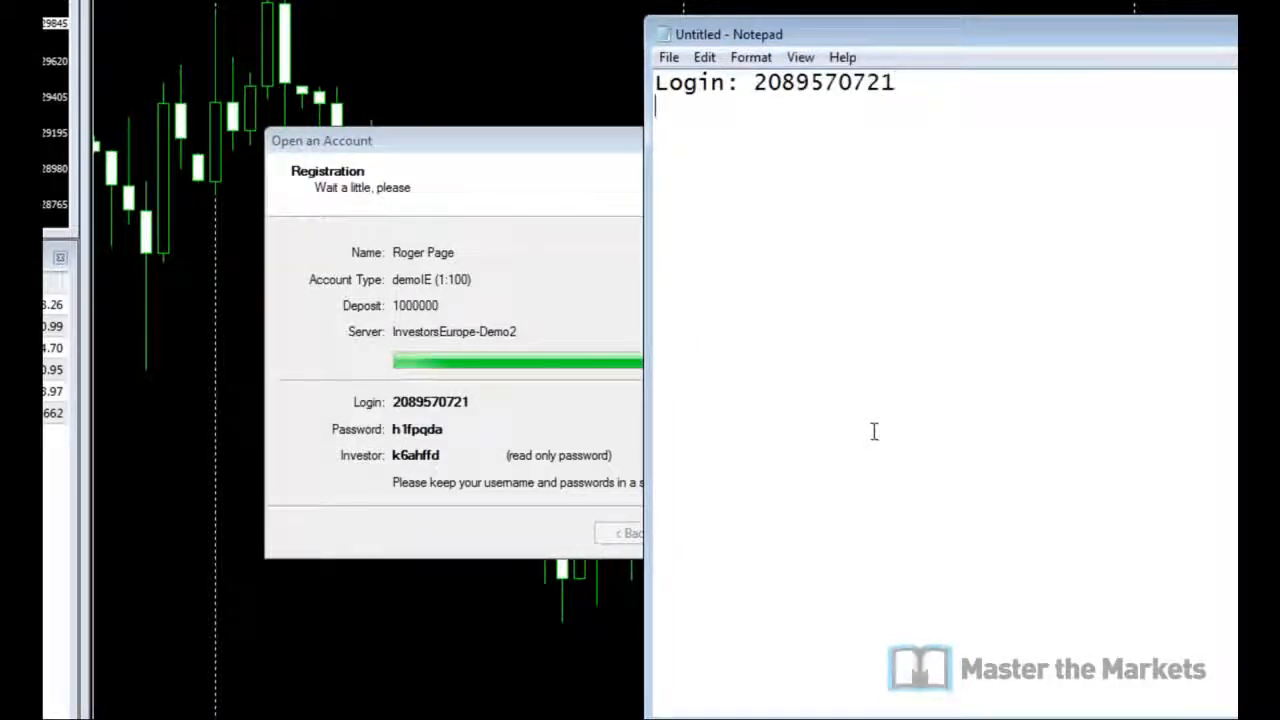
{"action": "key", "text": "Return"}
{"action": "type", "text": "Pass"}
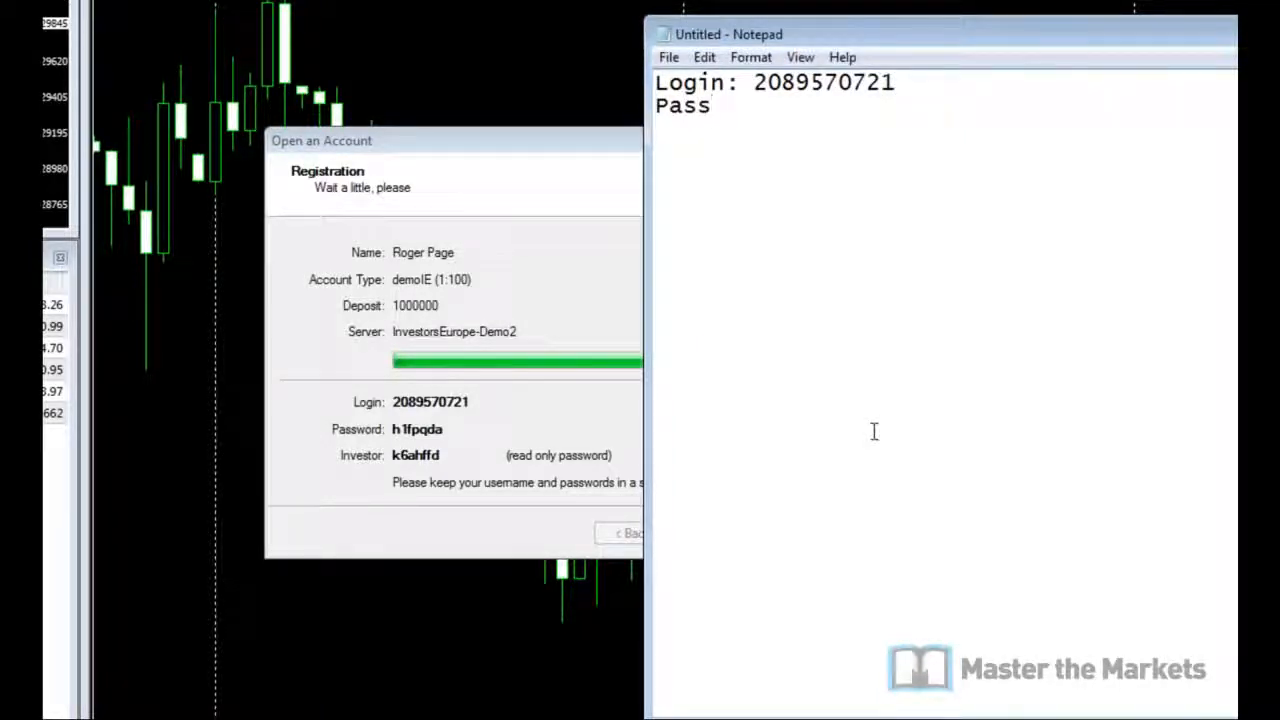
{"action": "type", "text": "word:"}
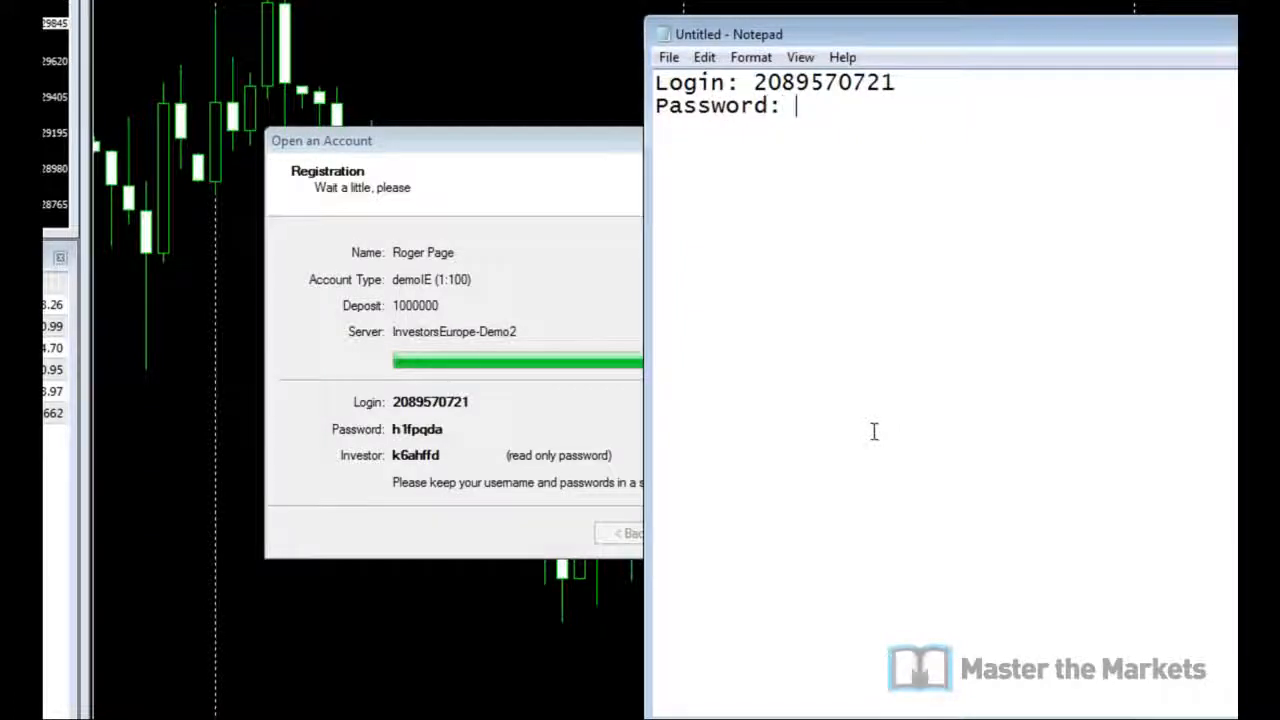
Step: Copy the trading password and investor password into Notepad under their labels
{"action": "double_click", "coordinate": [427, 428]}
{"action": "key", "text": "ctrl+c"}
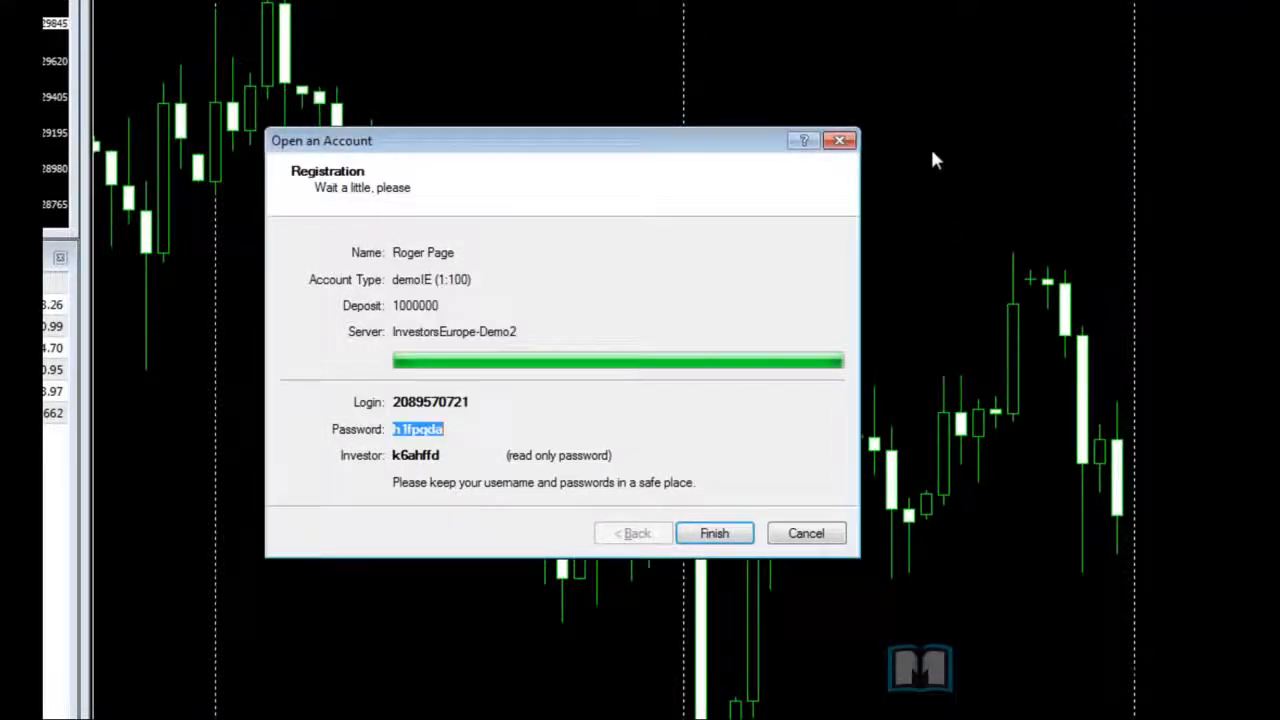
{"action": "key", "text": "alt+Tab"}
{"action": "key", "text": "alt+Tab"}
{"action": "key", "text": "ctrl+v"}
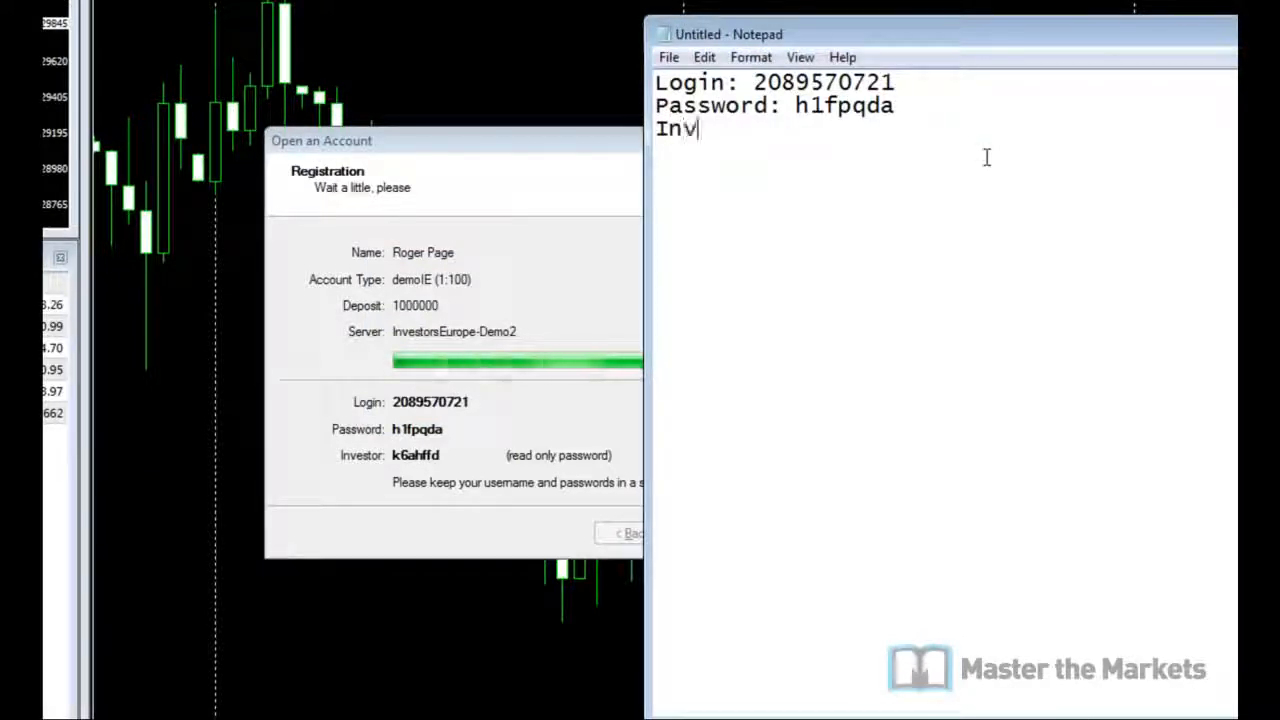
{"action": "type", "text": "Investor:"}
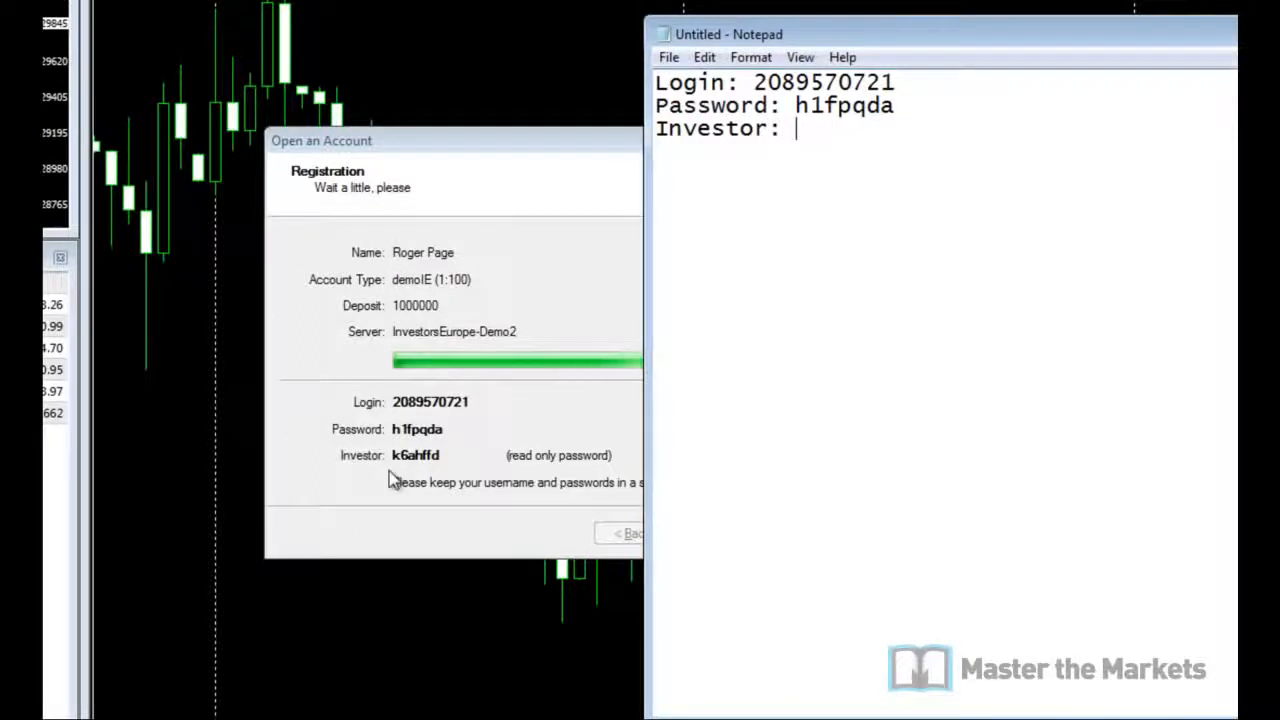
{"action": "double_click", "coordinate": [440, 455]}
{"action": "key", "text": "ctrl+c"}
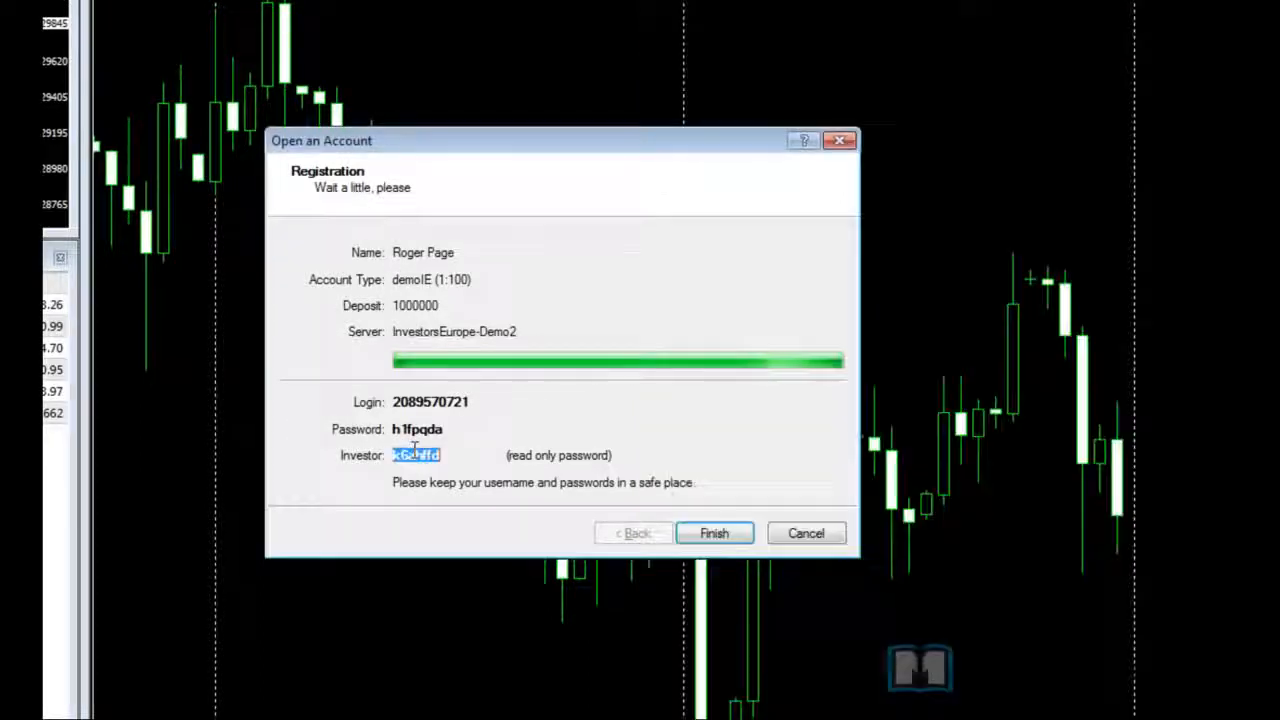
{"action": "key", "text": "alt+Tab"}
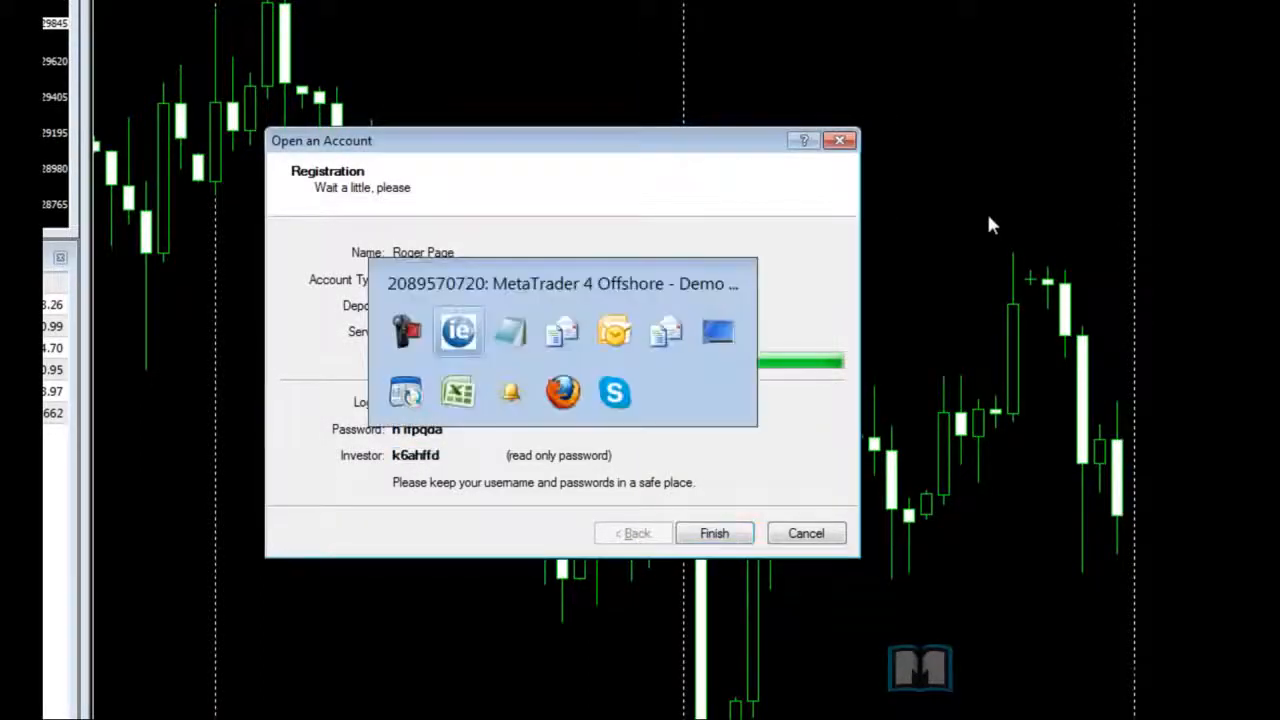
{"action": "key", "text": "alt+Tab"}
{"action": "key", "text": "ctrl+v"}
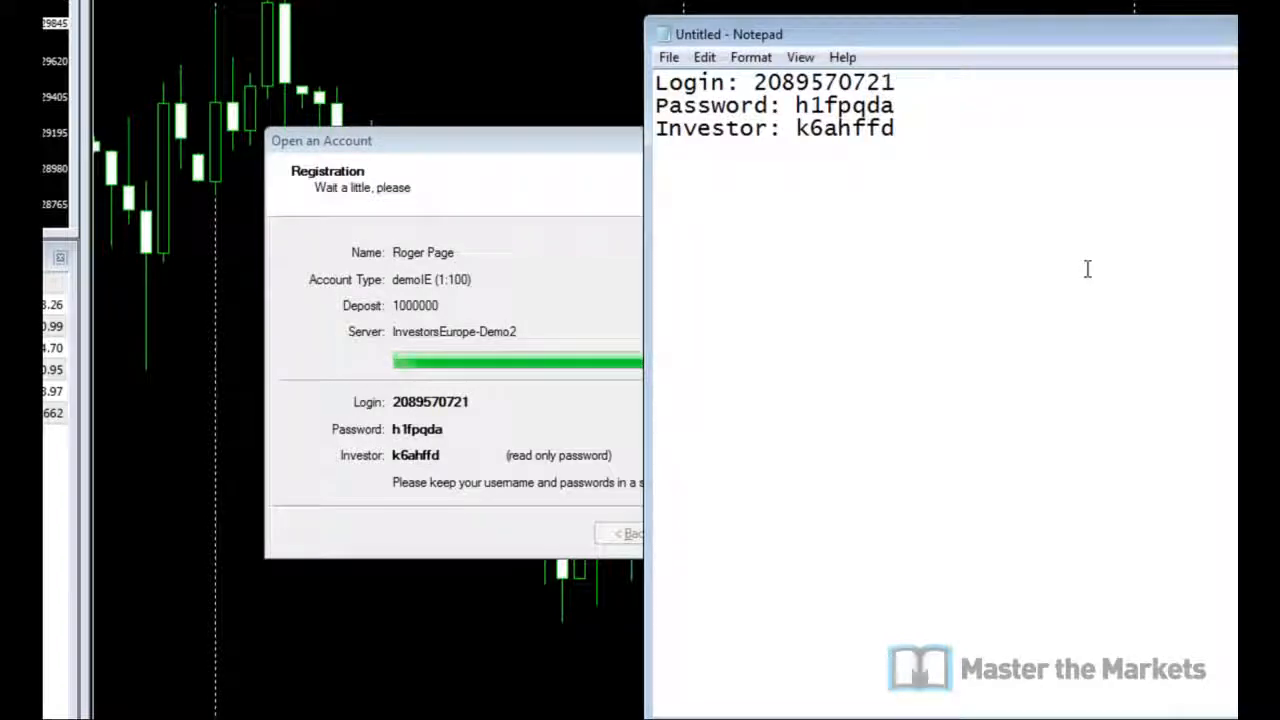
{"action": "key", "text": "Return"}
{"action": "key", "text": "Return"}
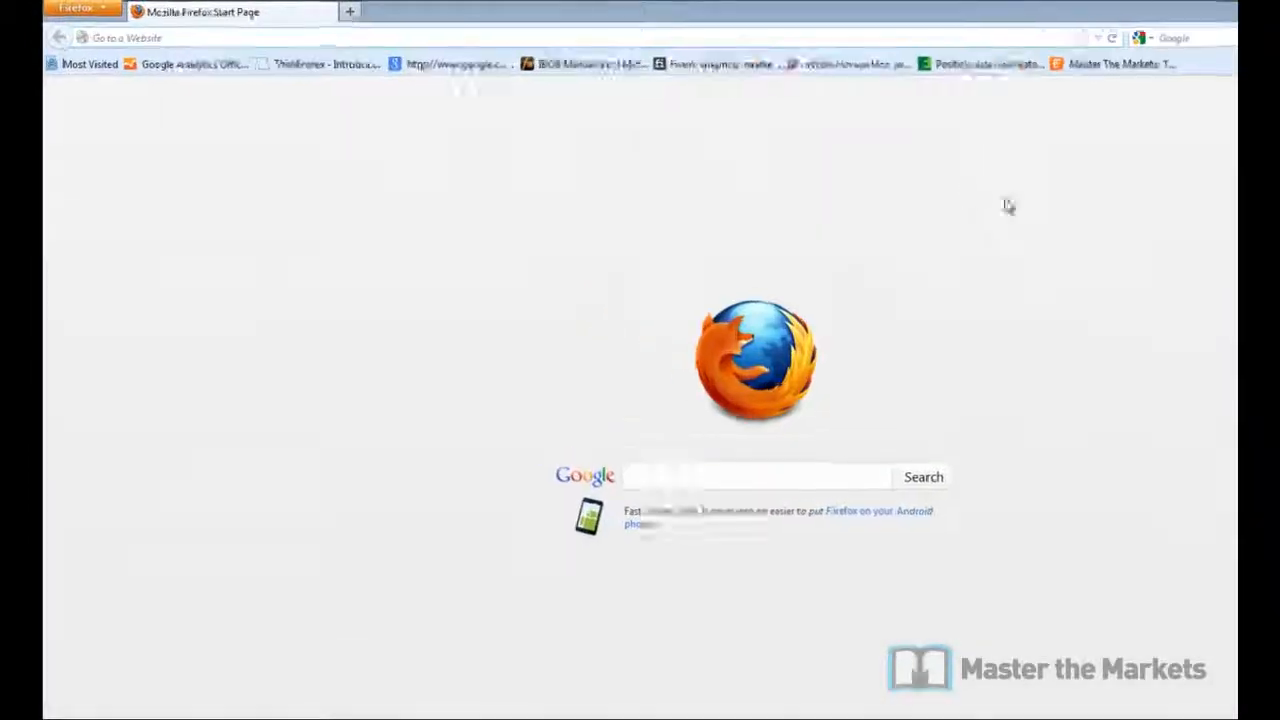
{"action": "type", "text": "www.my"}
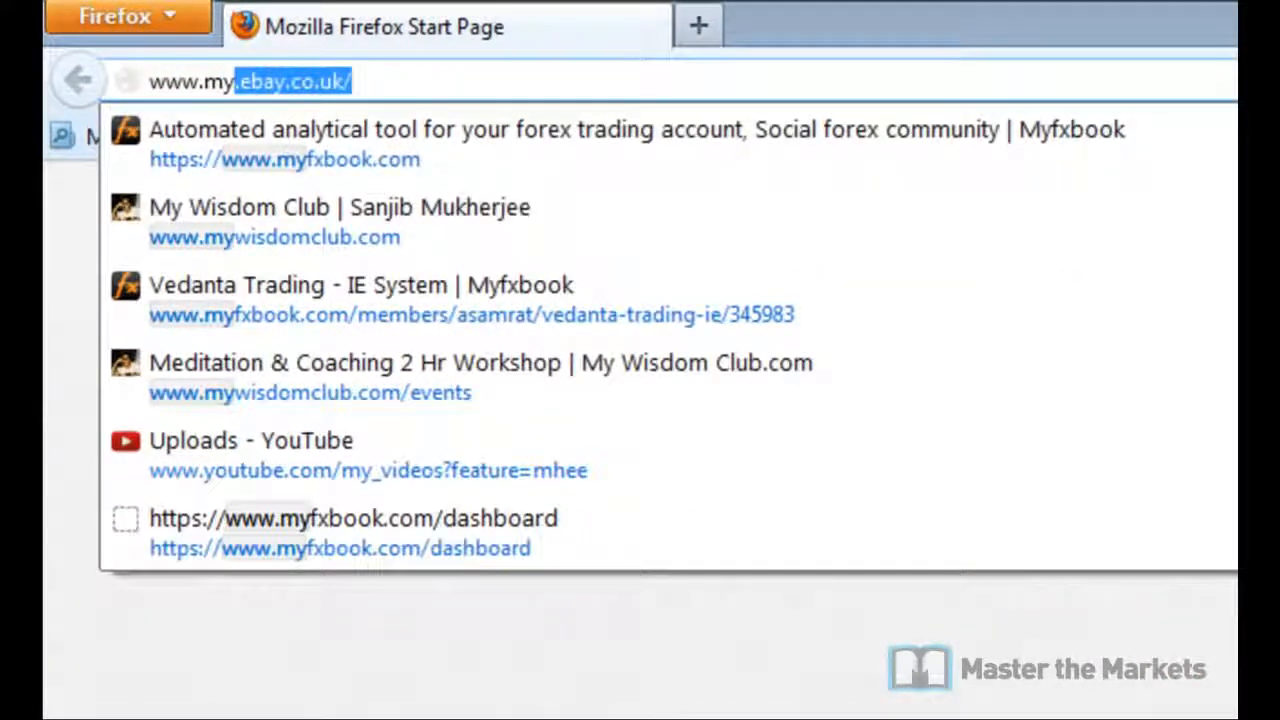
{"action": "type", "text": "fxboo"}
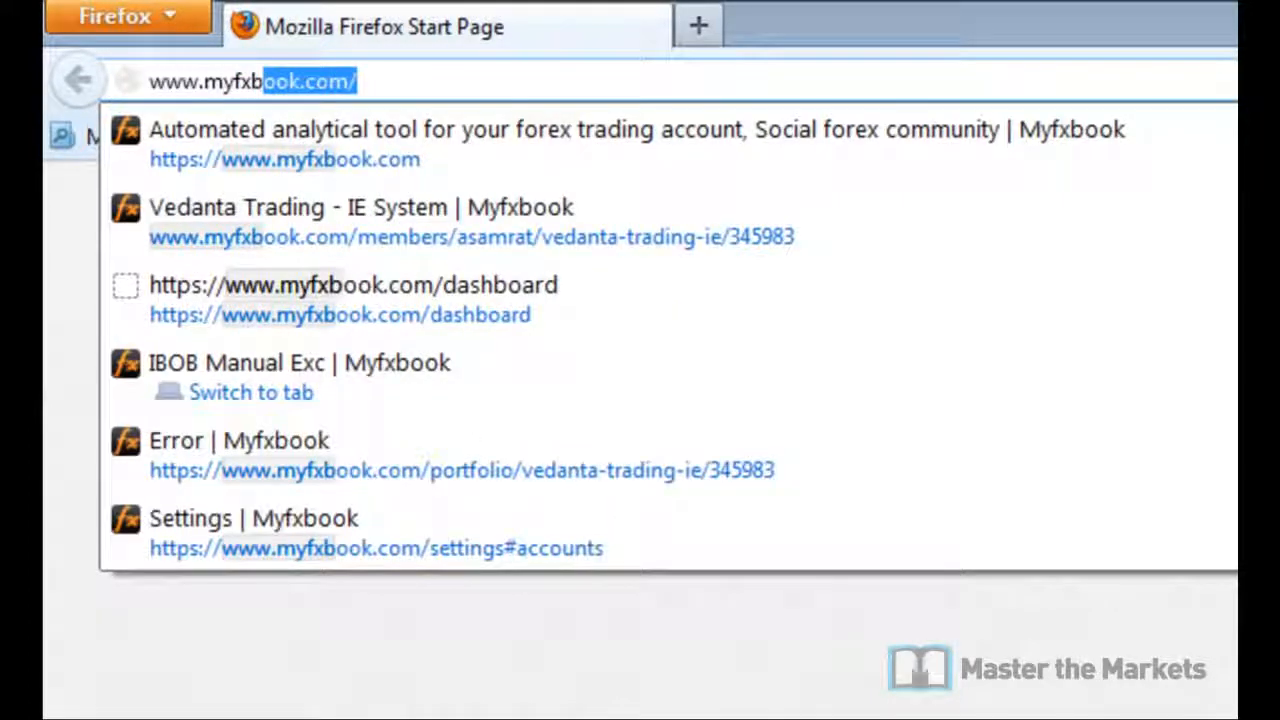
{"action": "type", "text": "k.com"}
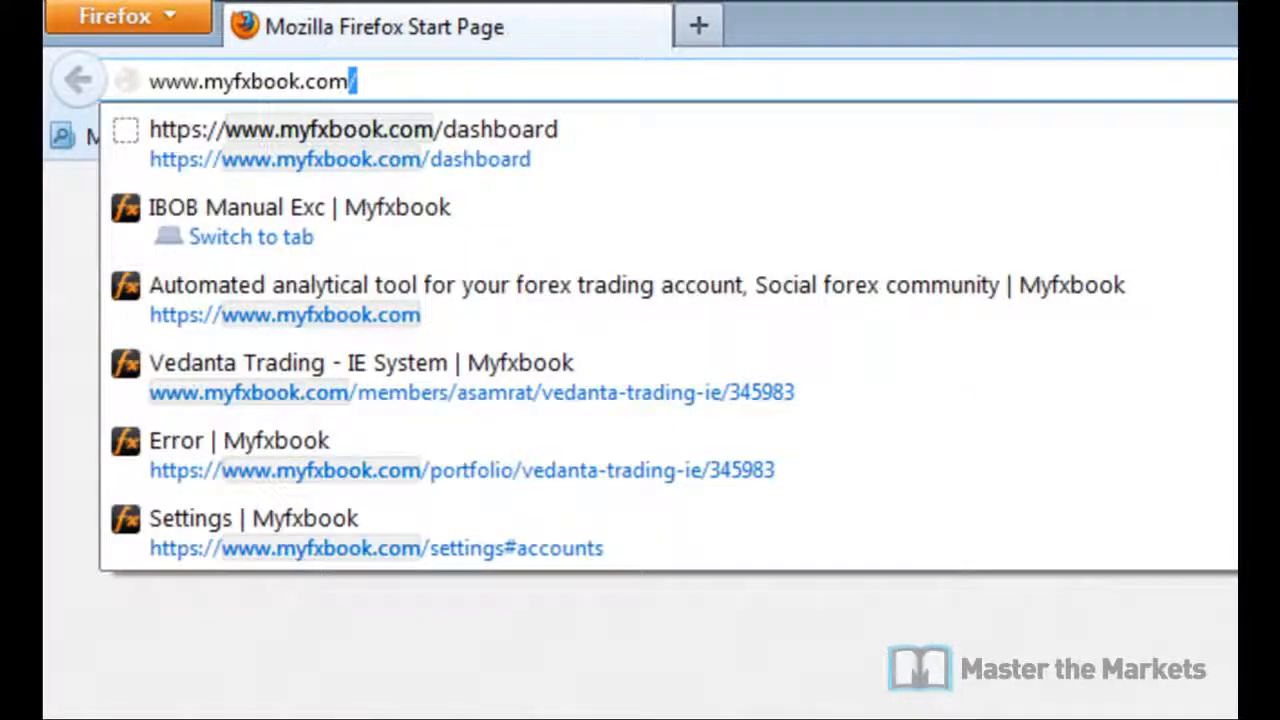
{"action": "key", "text": "Return"}
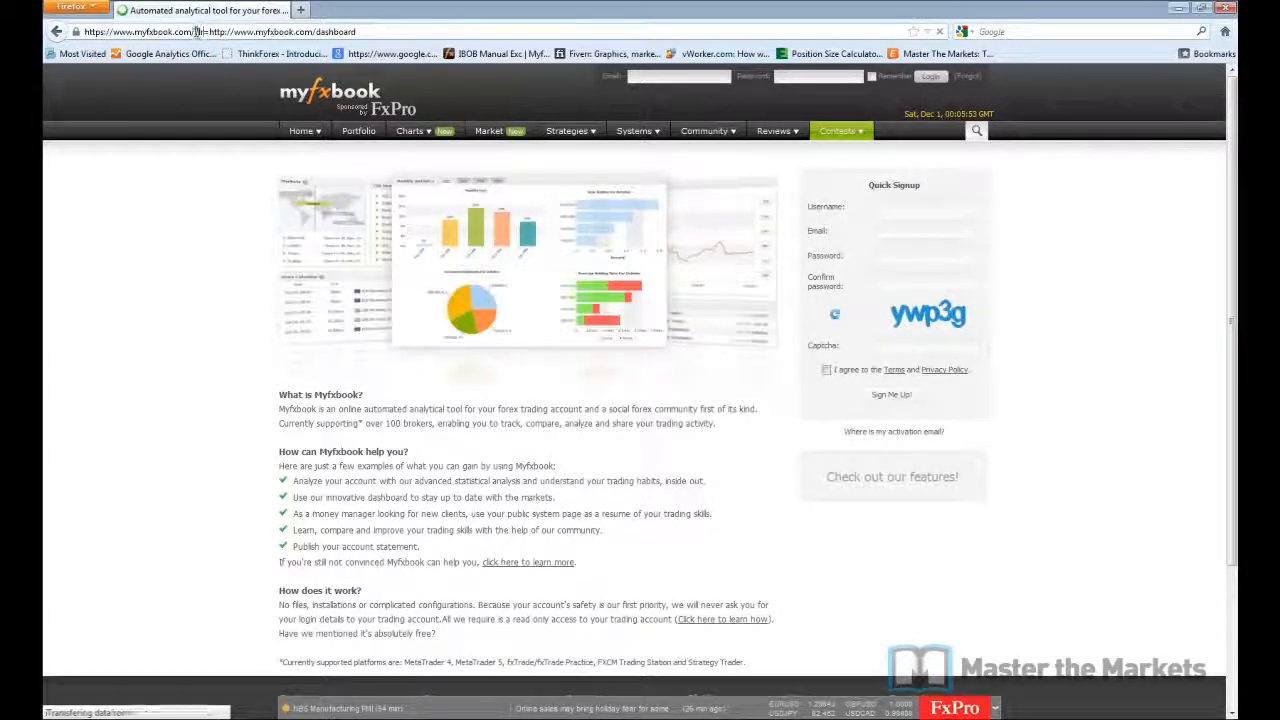
Step: Fill in the Quick Signup username, e-mail address, password, password confirmation and captcha
{"action": "left_click", "coordinate": [858, 54]}
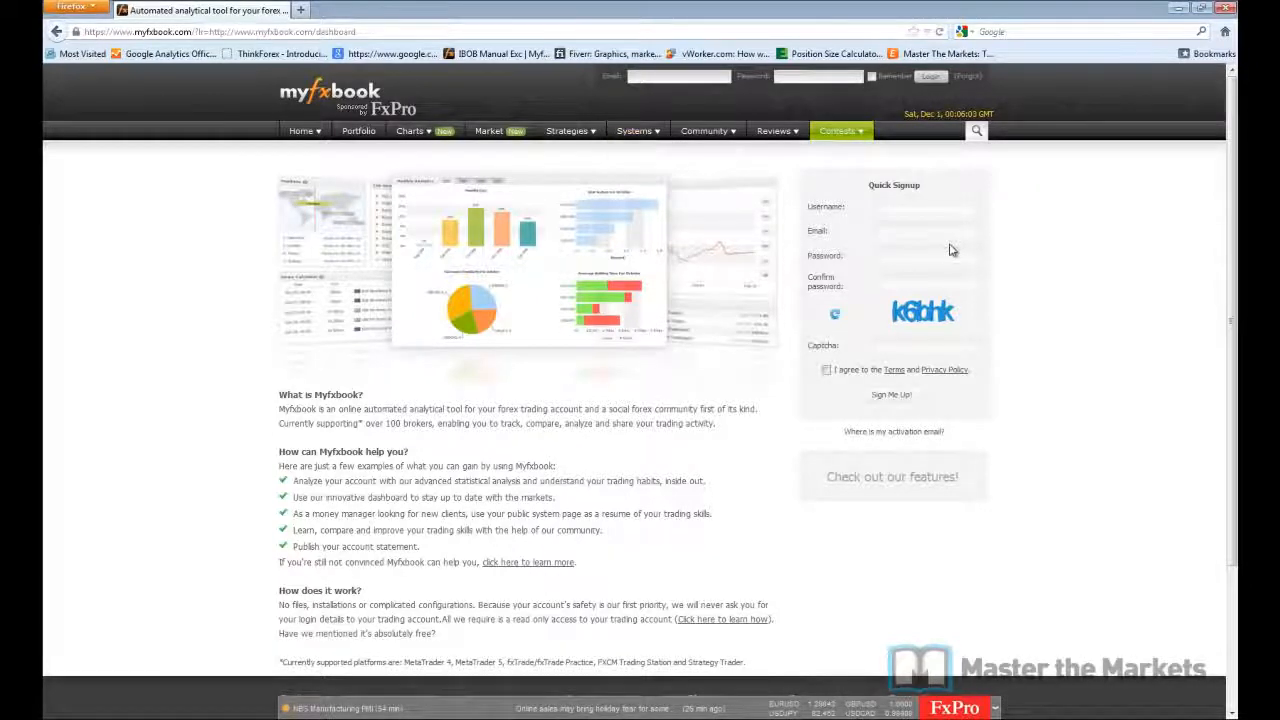
{"action": "scroll", "coordinate": [952, 250], "scroll_direction": "down", "scroll_amount": 3}
{"action": "scroll", "coordinate": [952, 250], "scroll_direction": "up", "scroll_amount": 3}
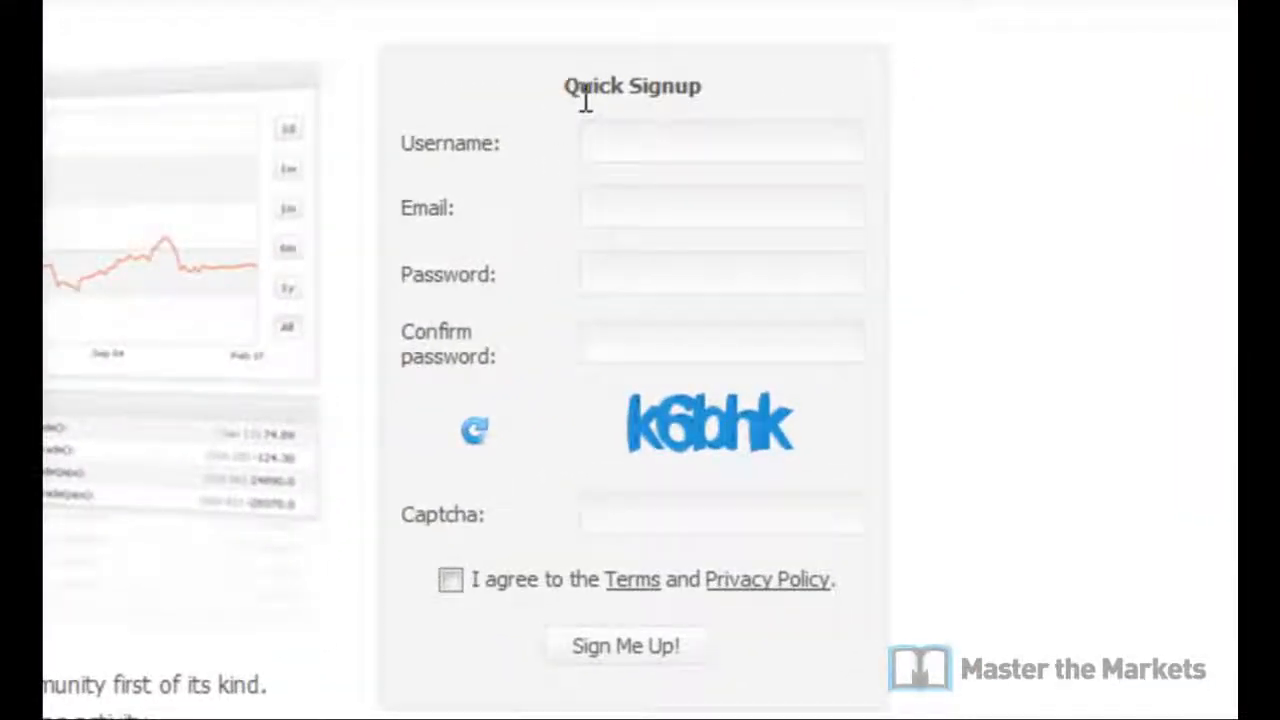
{"action": "left_click", "coordinate": [588, 140]}
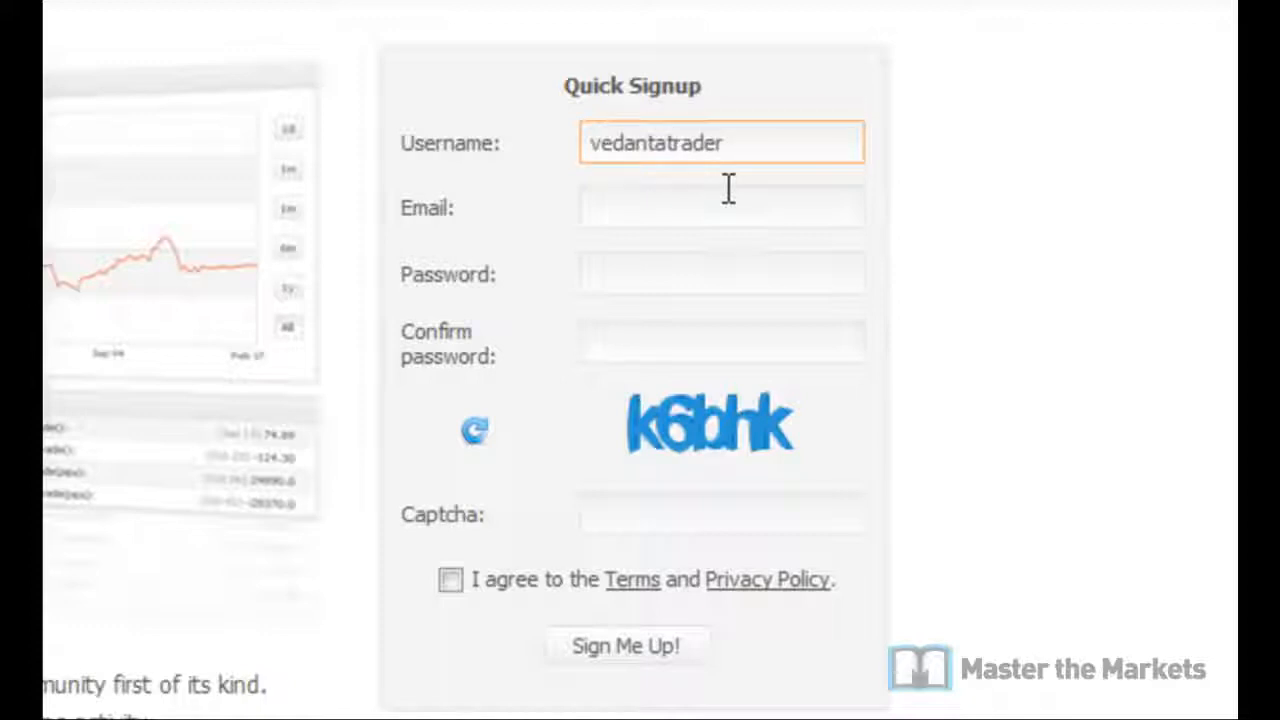
{"action": "left_click", "coordinate": [728, 190]}
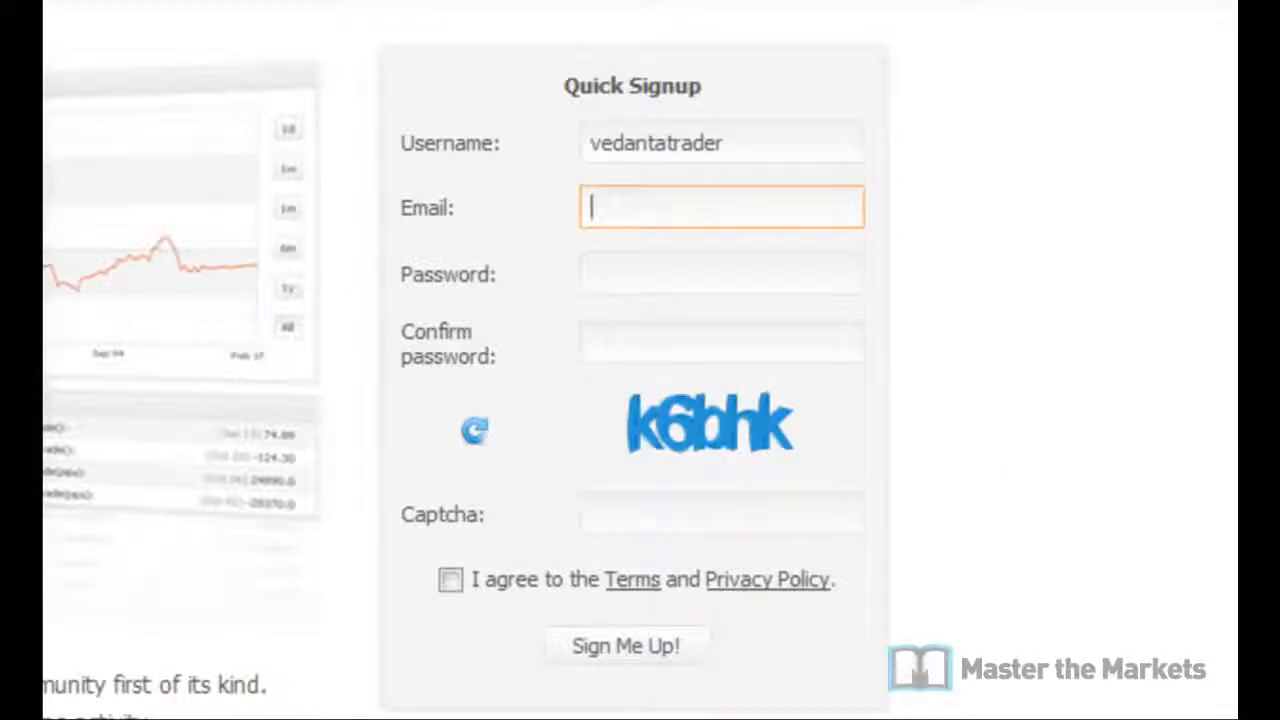
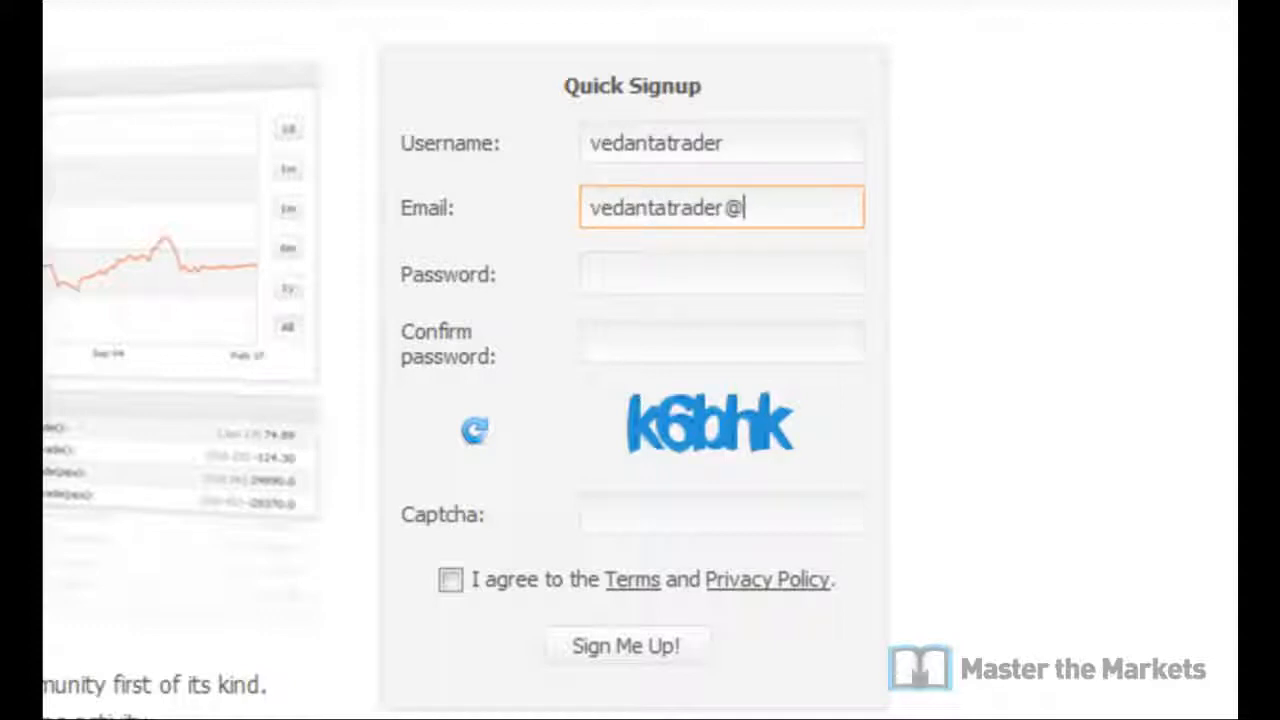
{"action": "key", "text": "Tab"}
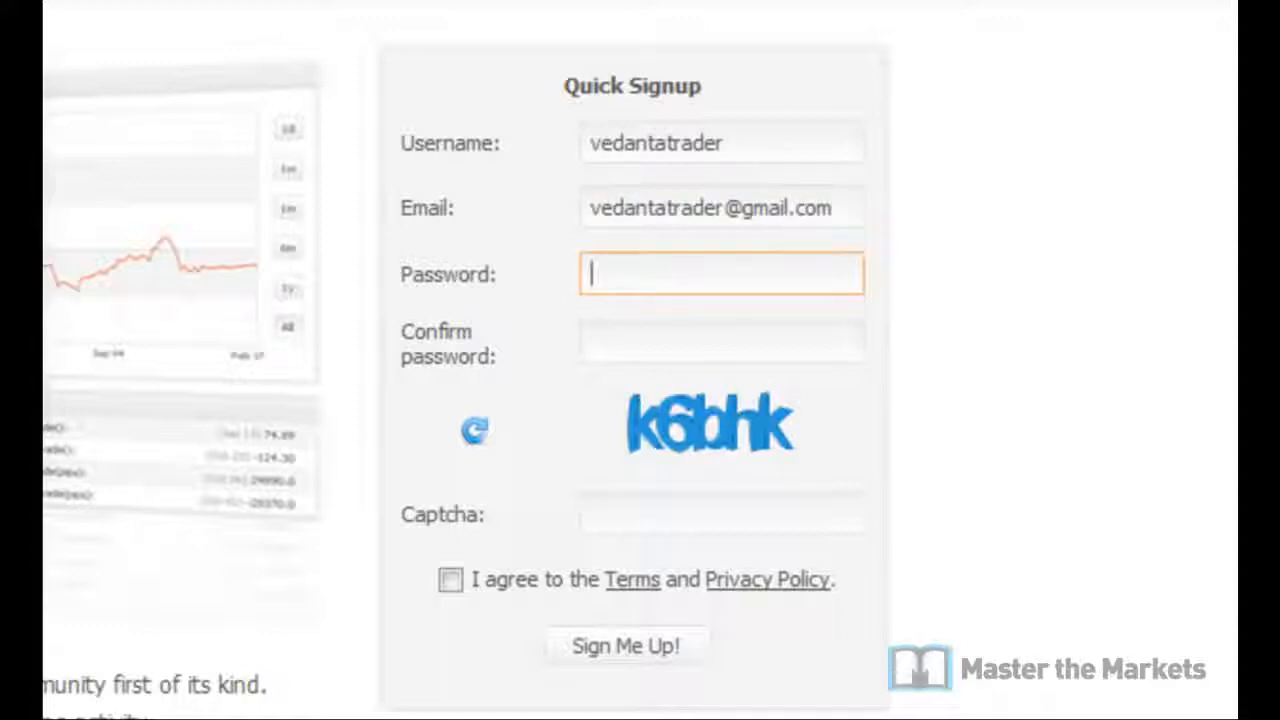
{"action": "key", "text": "Tab"}
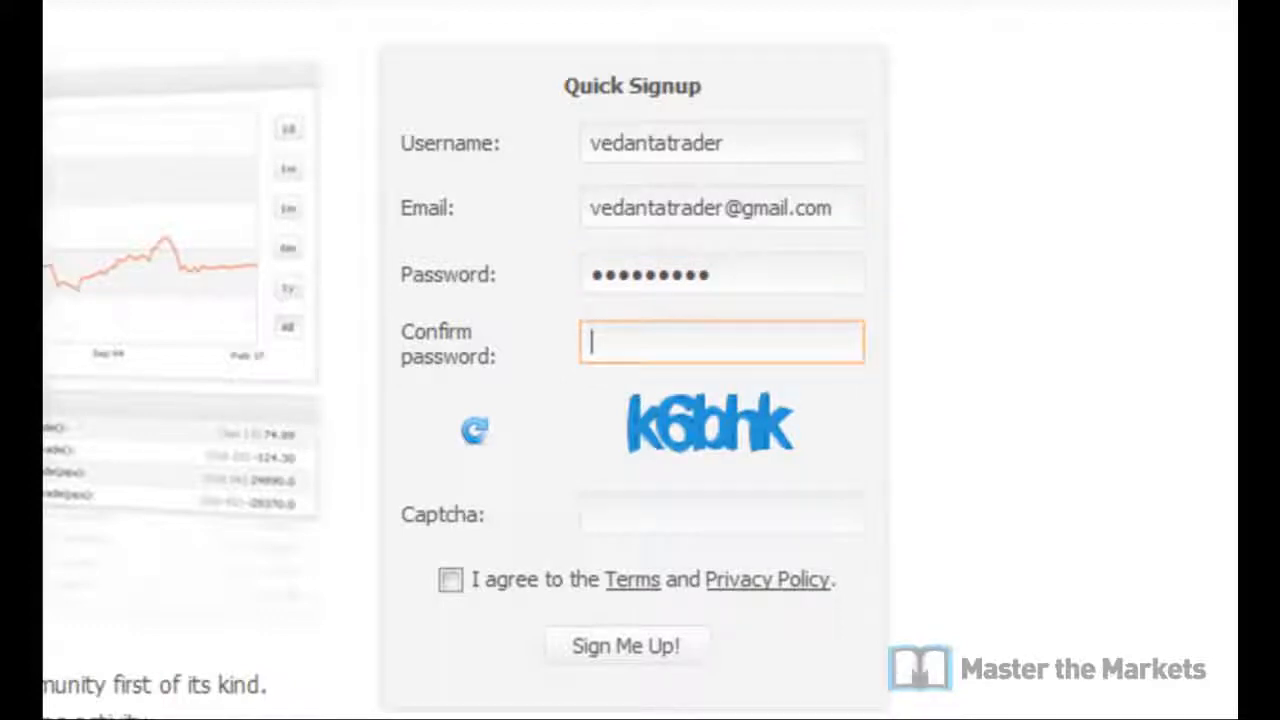
{"action": "type", "text": "•••••••"}
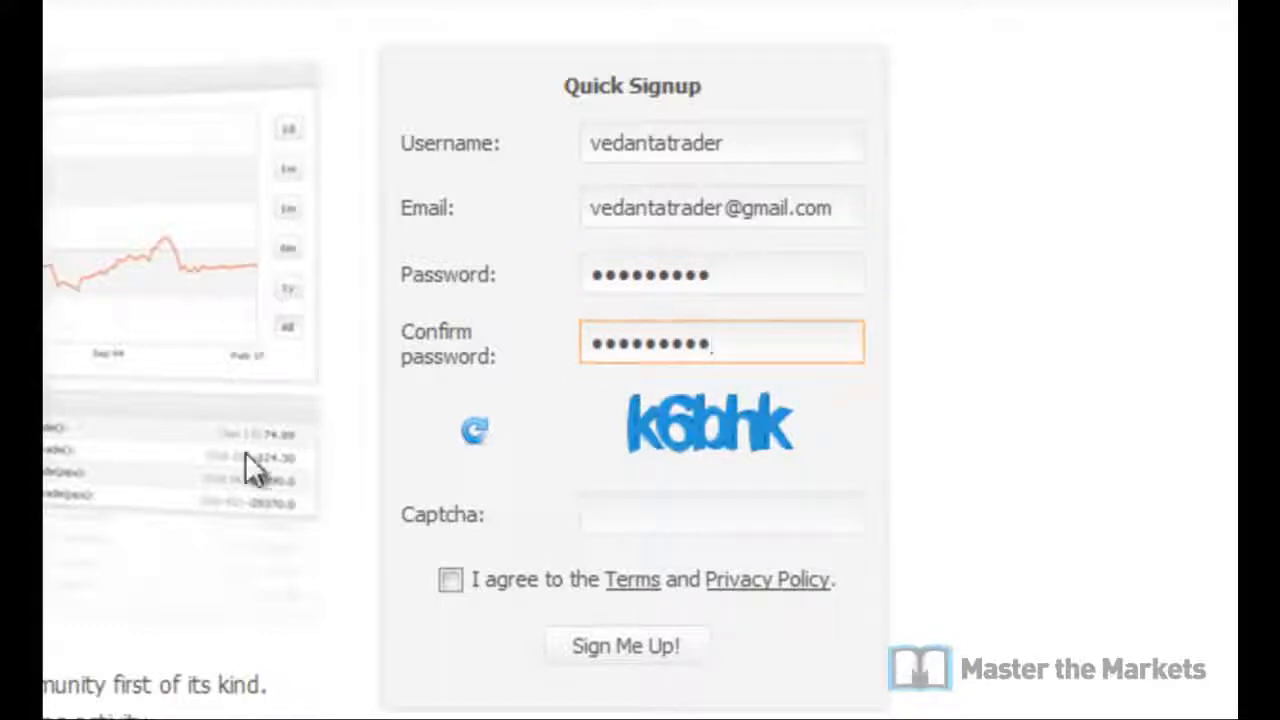
{"action": "left_click", "coordinate": [727, 513]}
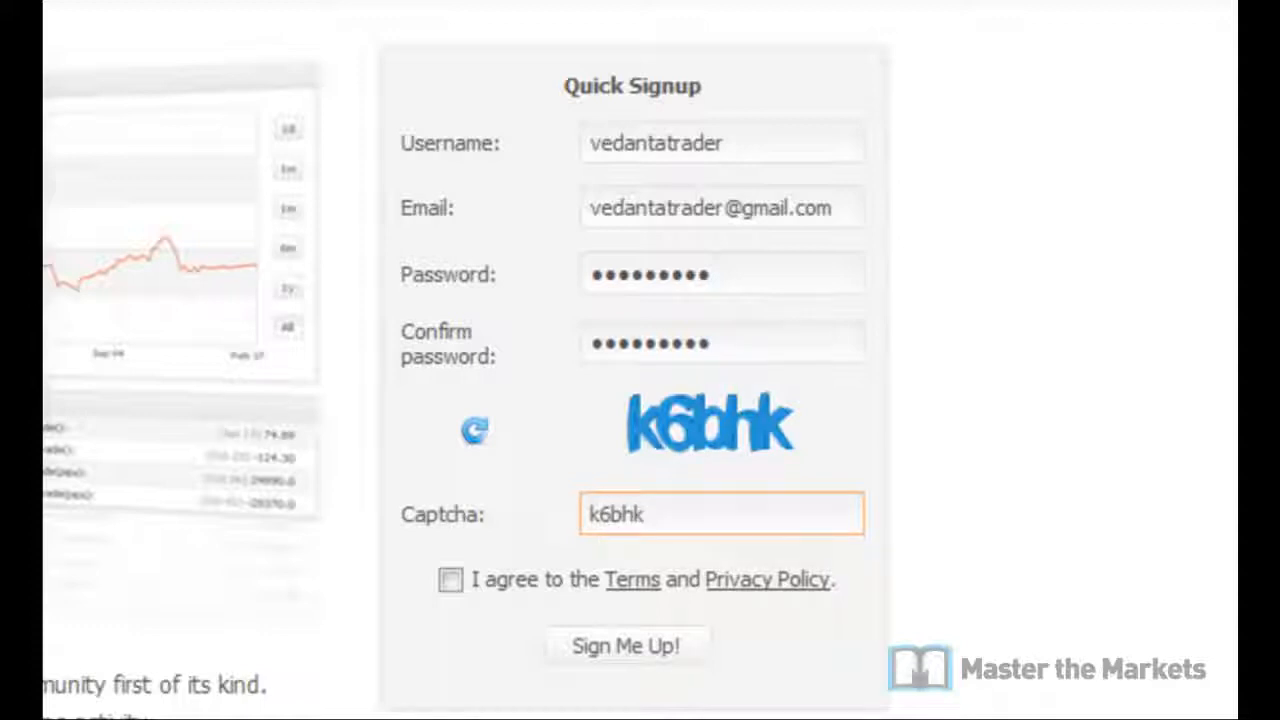
Step: Accept the Terms, review the Terms and Privacy Policy pages, then submit with Sign Me Up!
{"action": "left_click", "coordinate": [452, 582]}
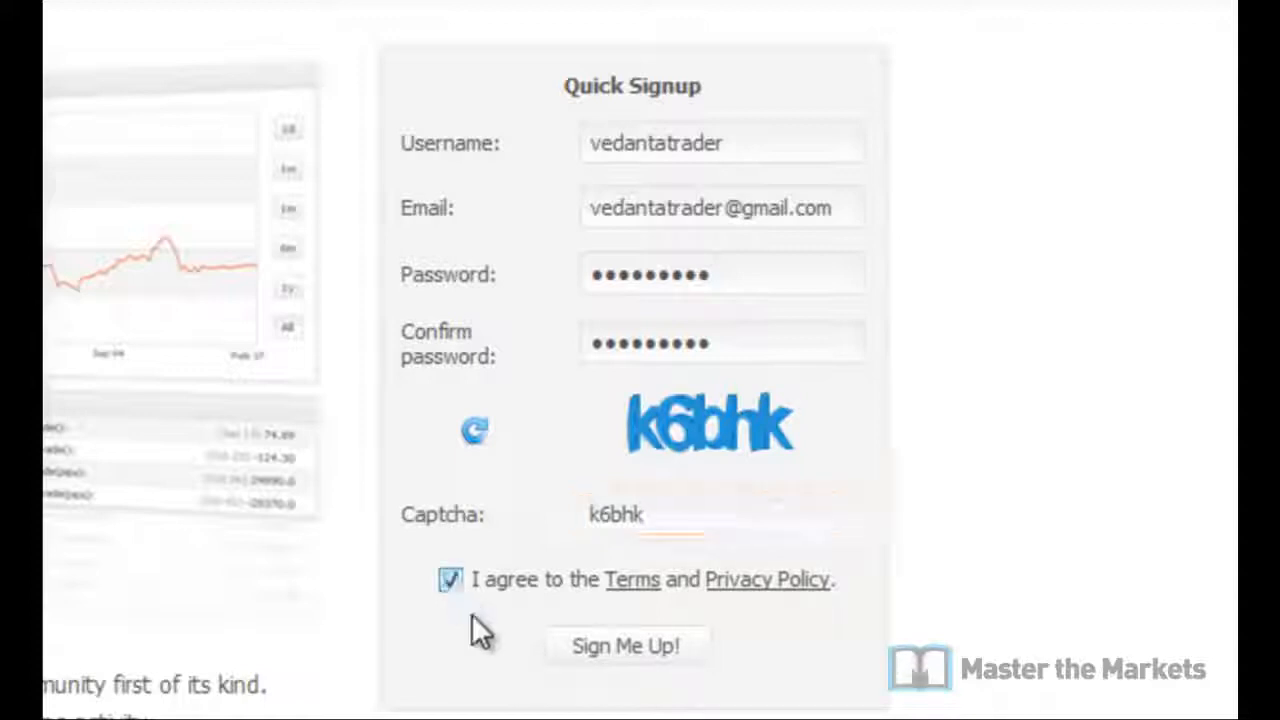
{"action": "left_click", "coordinate": [633, 588]}
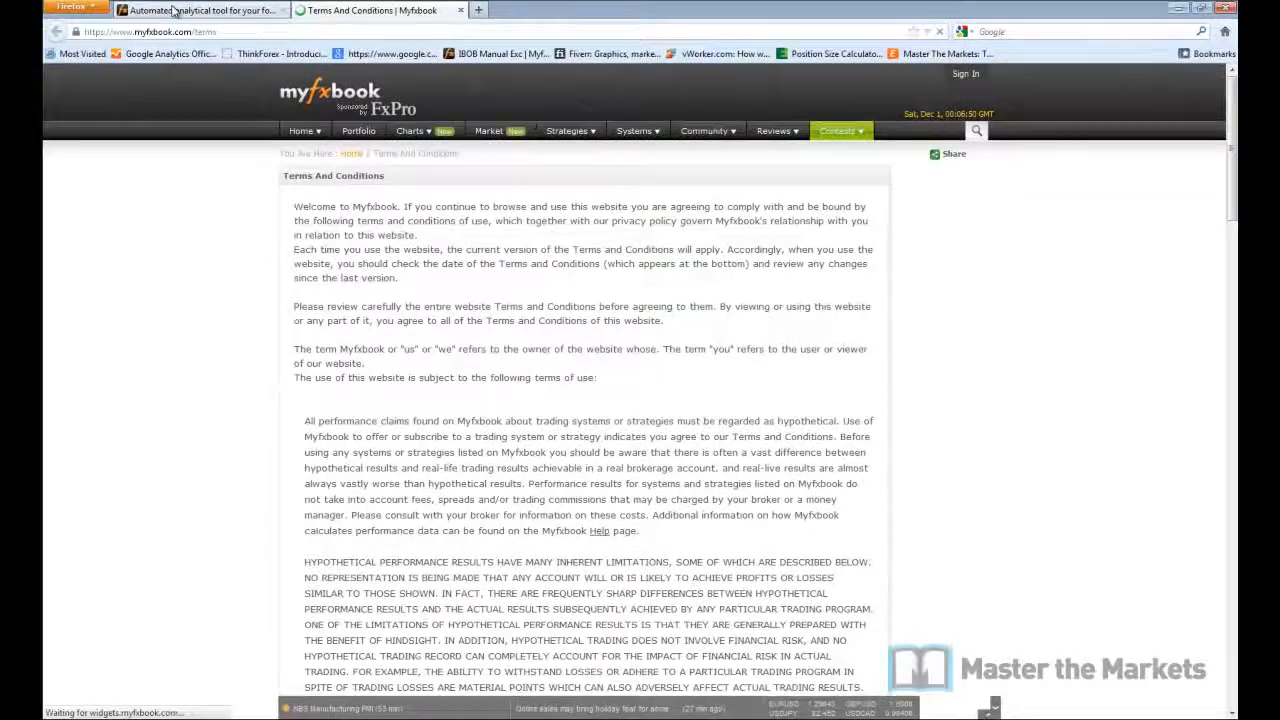
{"action": "left_click", "coordinate": [178, 11]}
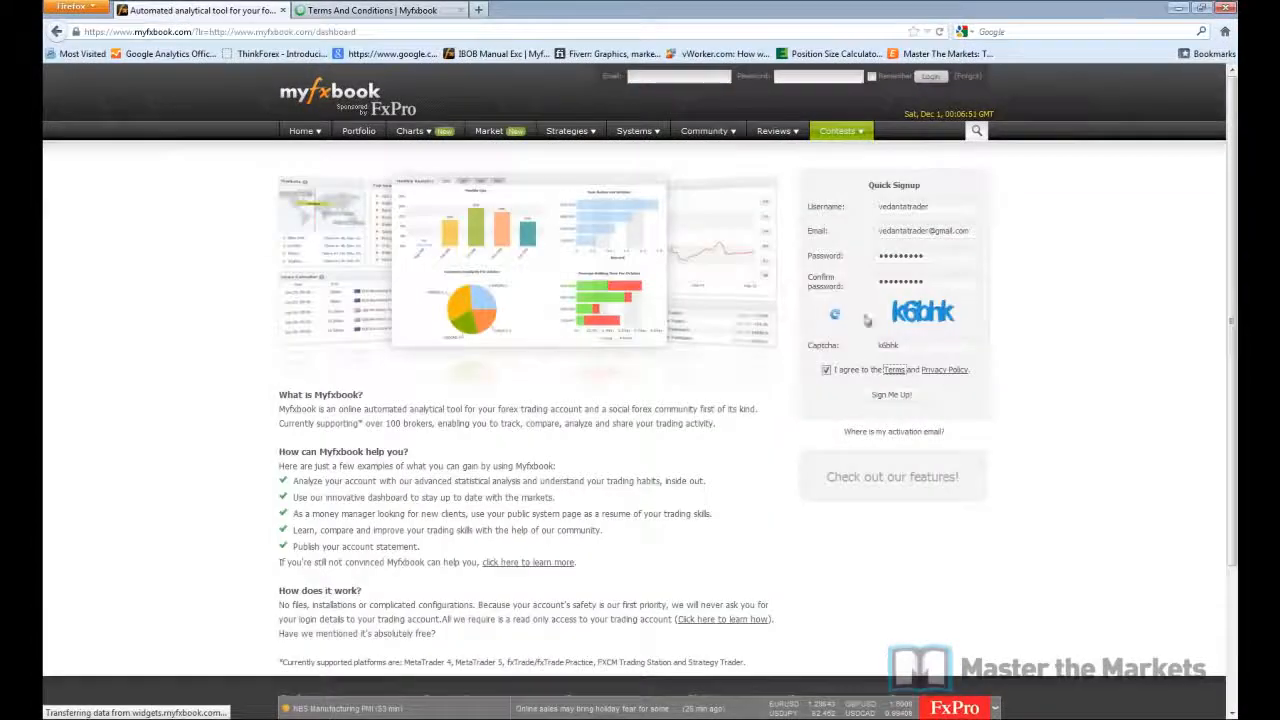
{"action": "left_click", "coordinate": [942, 370]}
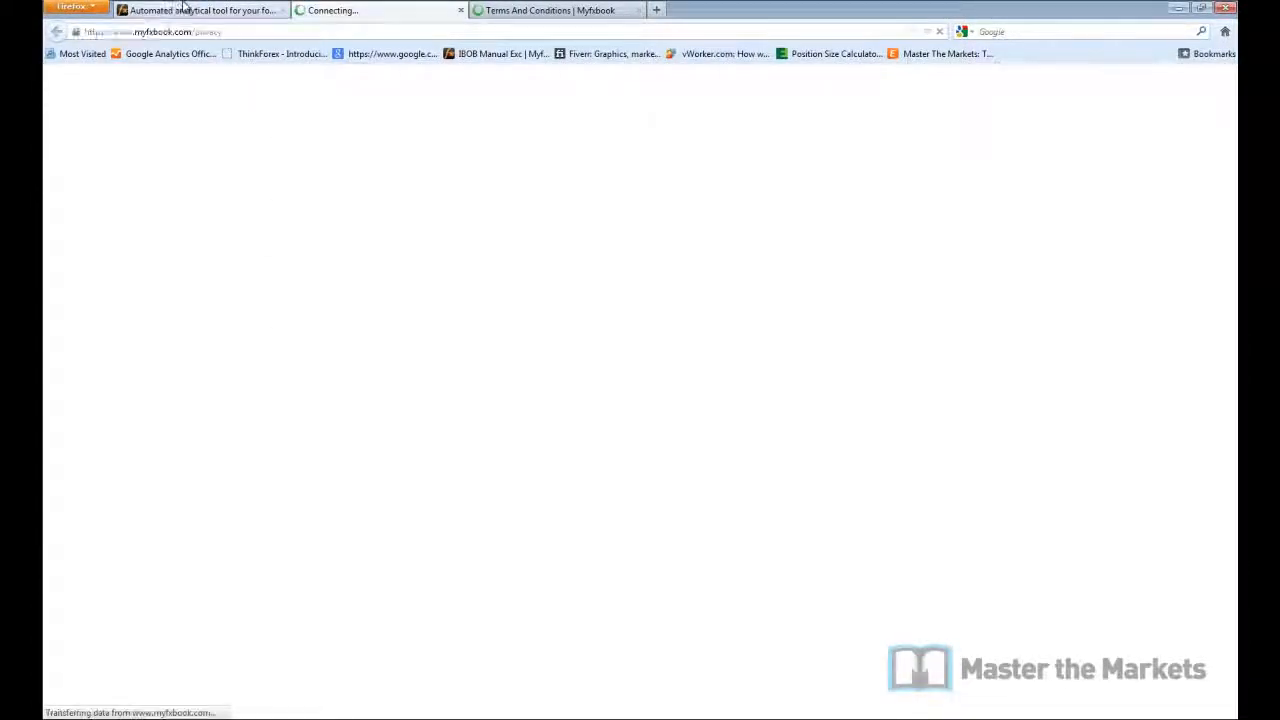
{"action": "left_click", "coordinate": [184, 9]}
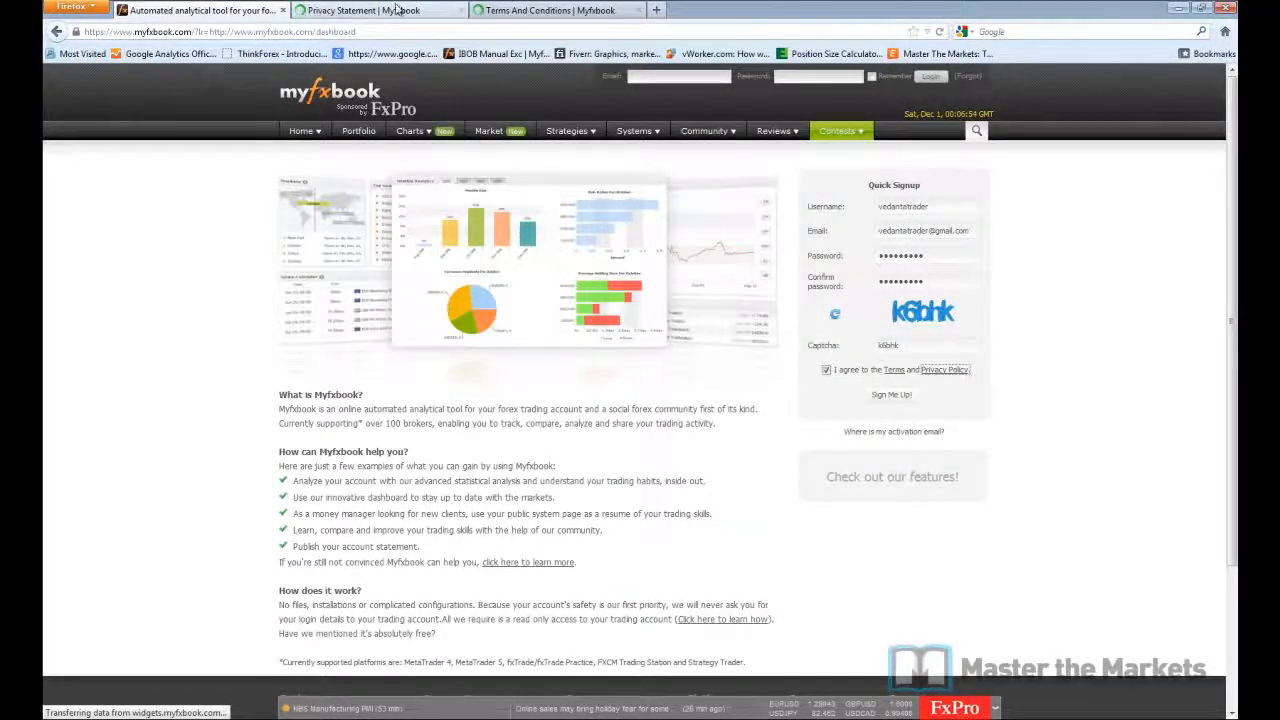
{"action": "left_click", "coordinate": [398, 9]}
{"action": "scroll", "coordinate": [583, 390], "scroll_direction": "down", "scroll_amount": 10}
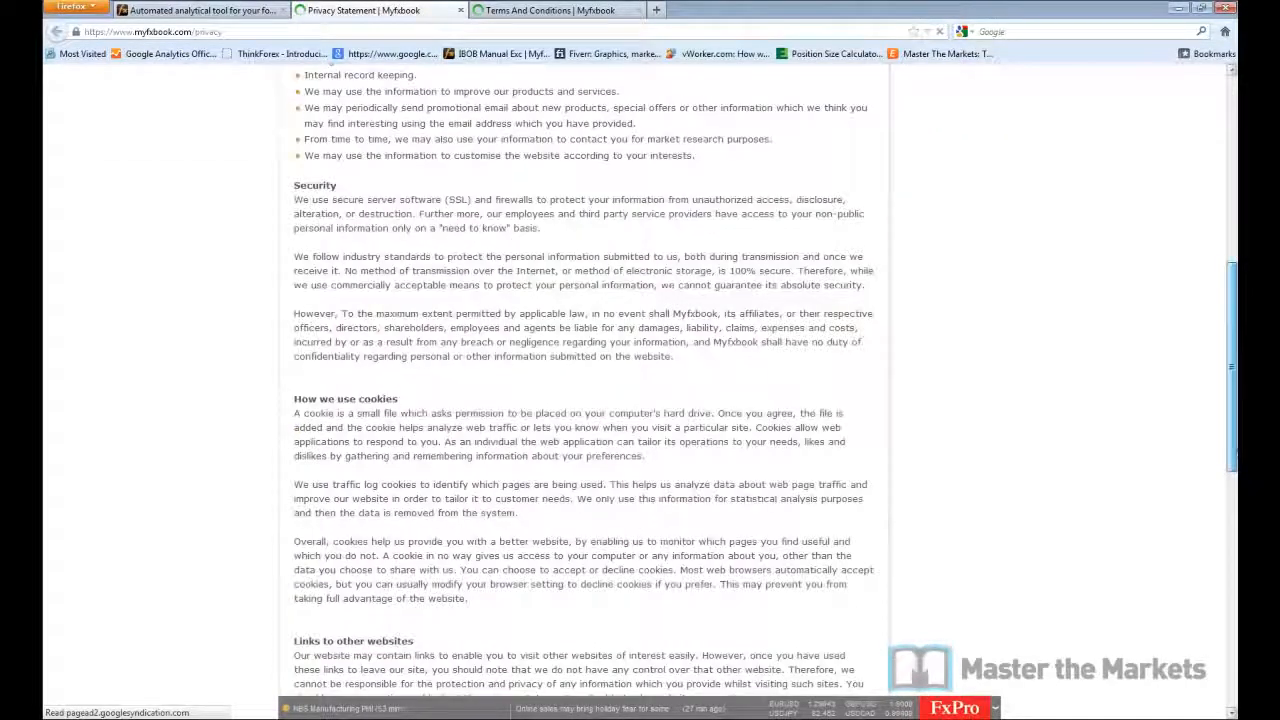
{"action": "scroll", "coordinate": [606, 152], "scroll_direction": "down", "scroll_amount": 5}
{"action": "left_click", "coordinate": [550, 10]}
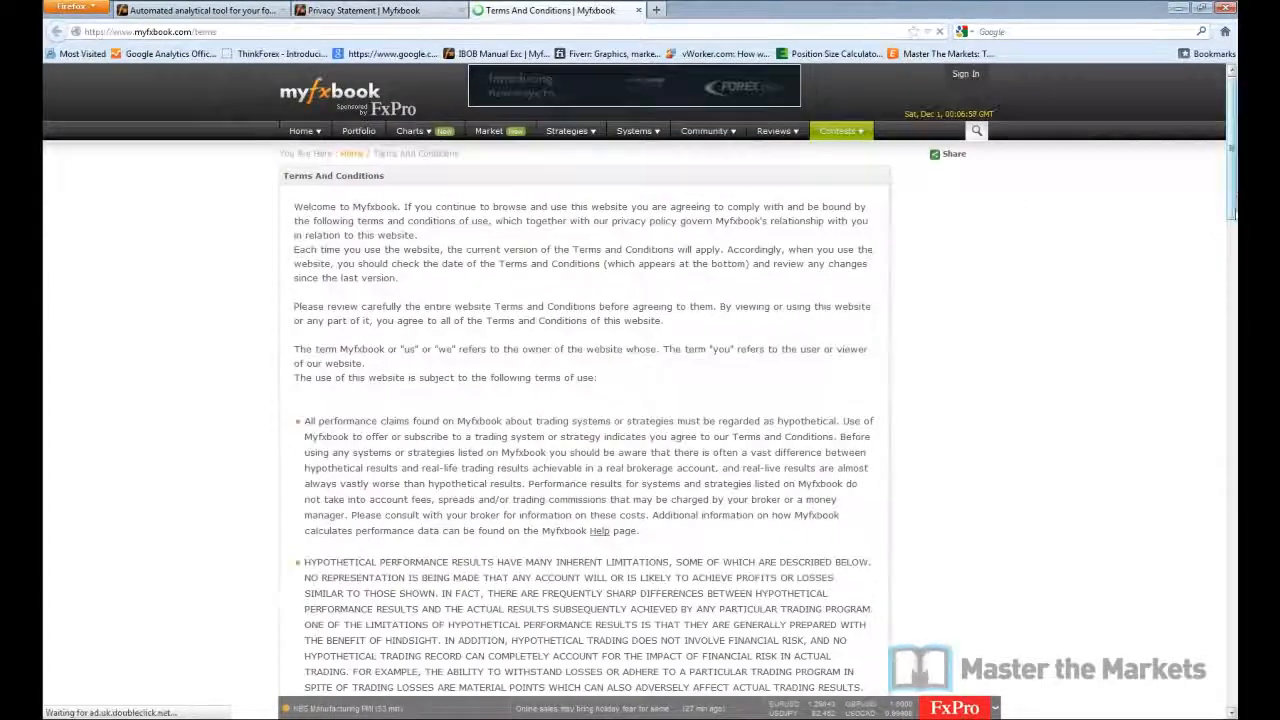
{"action": "scroll", "coordinate": [884, 443], "scroll_direction": "down", "scroll_amount": 15}
{"action": "left_click", "coordinate": [205, 10]}
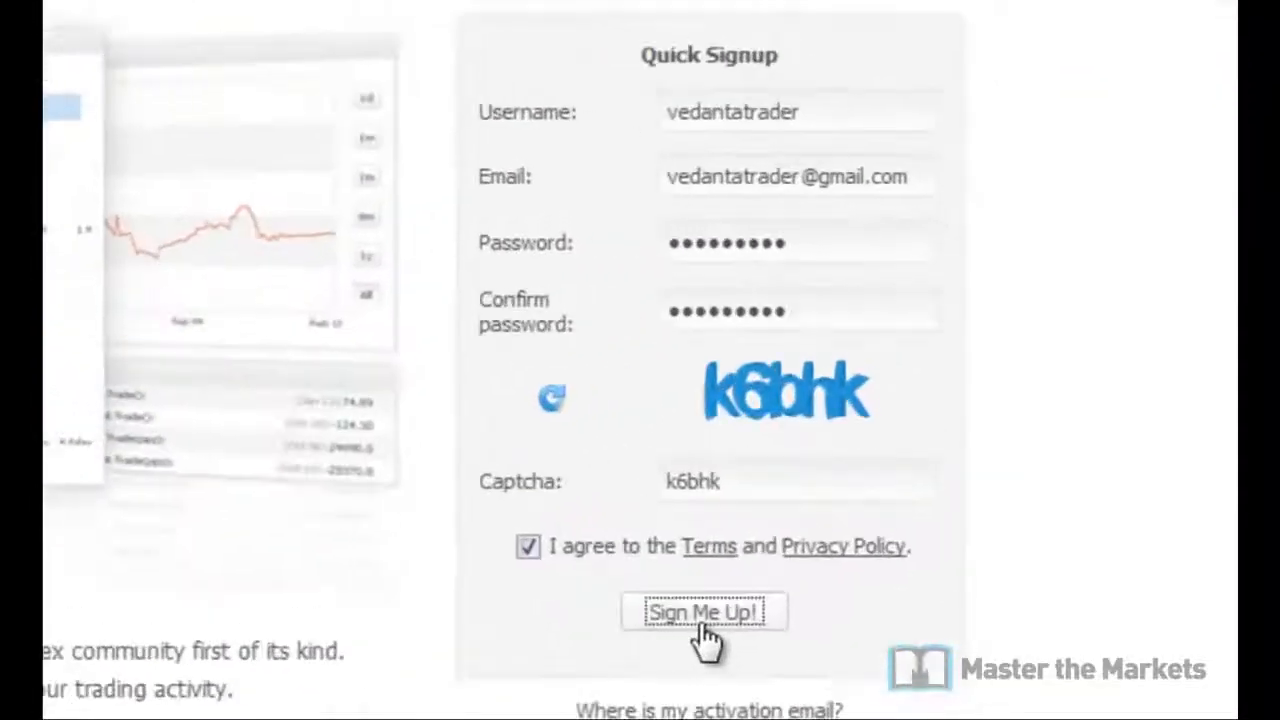
{"action": "left_click", "coordinate": [822, 476]}
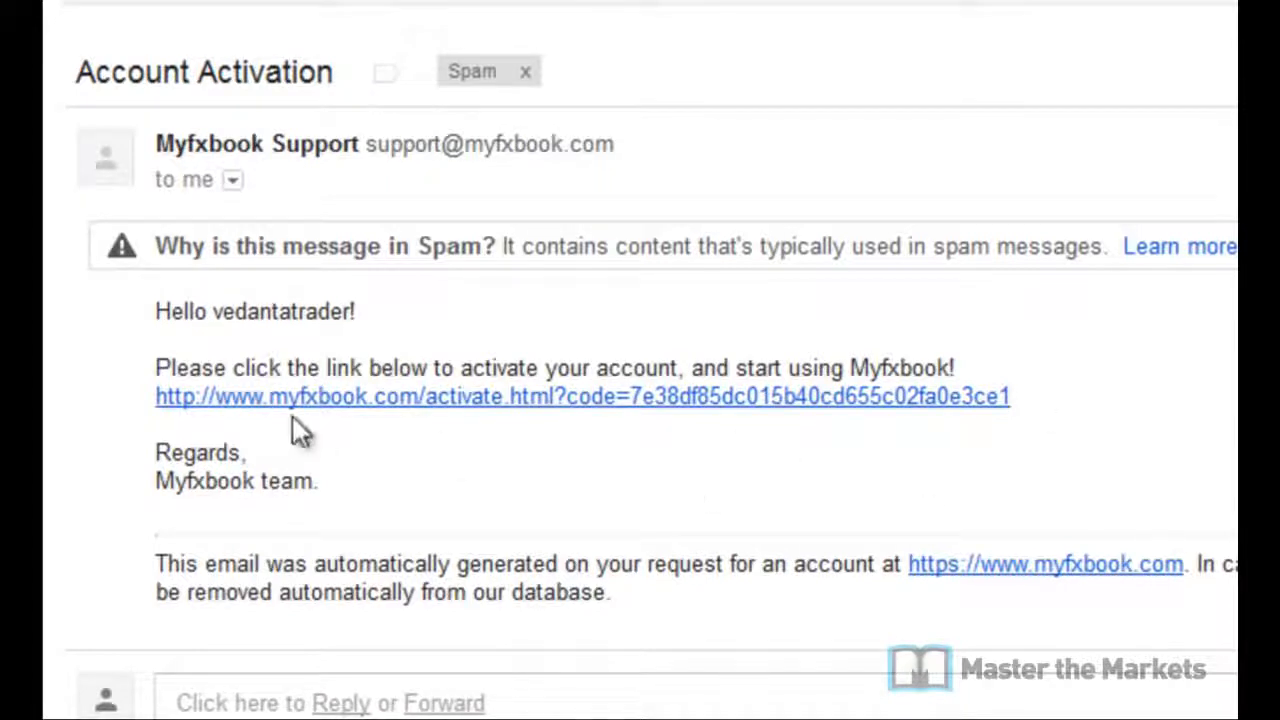
Step: Follow the activation link in Myfxbook's Account Activation email to activate the account
{"action": "left_click", "coordinate": [682, 398]}
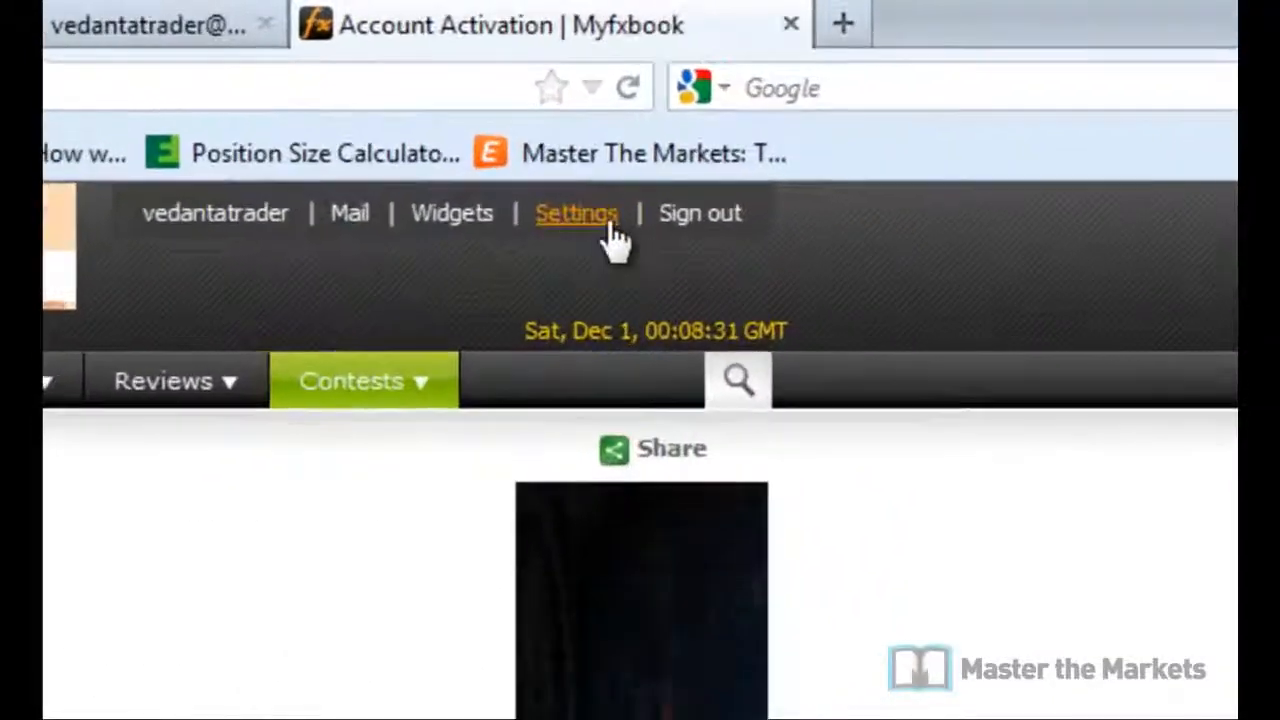
Step: Go to Myfxbook Settings and start the Add Account form
{"action": "left_click", "coordinate": [586, 230]}
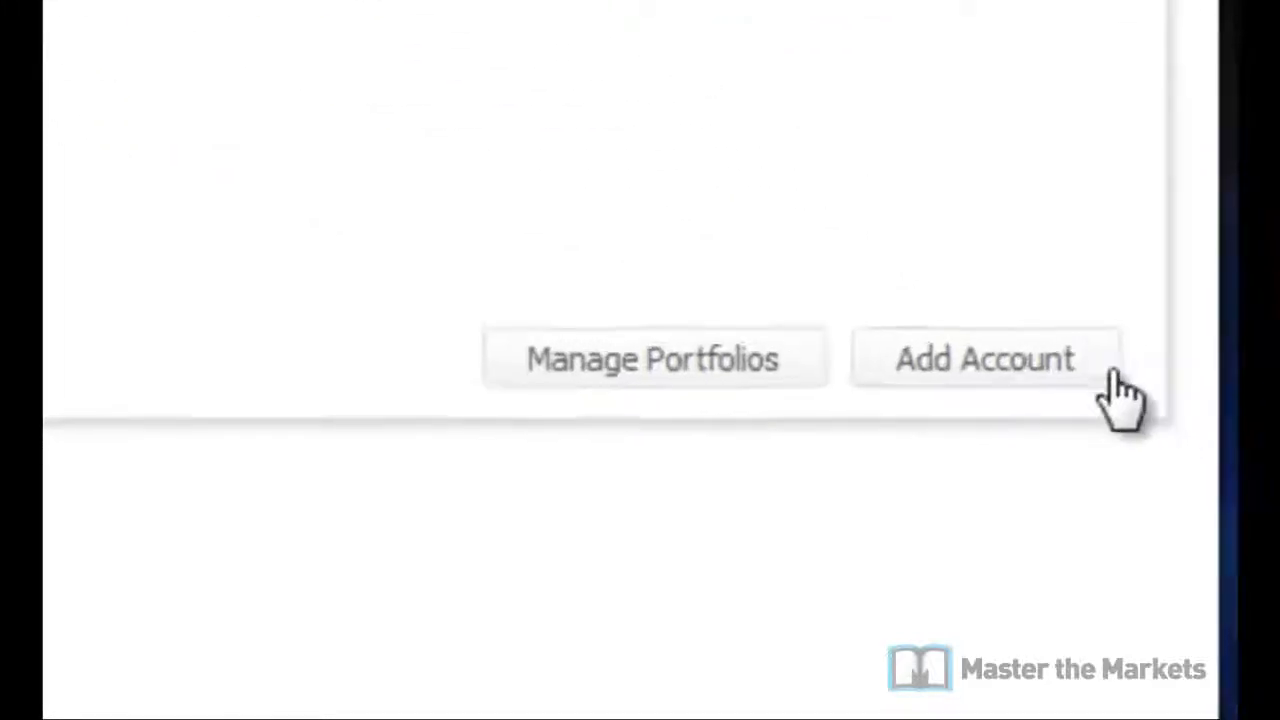
{"action": "left_click", "coordinate": [1085, 358]}
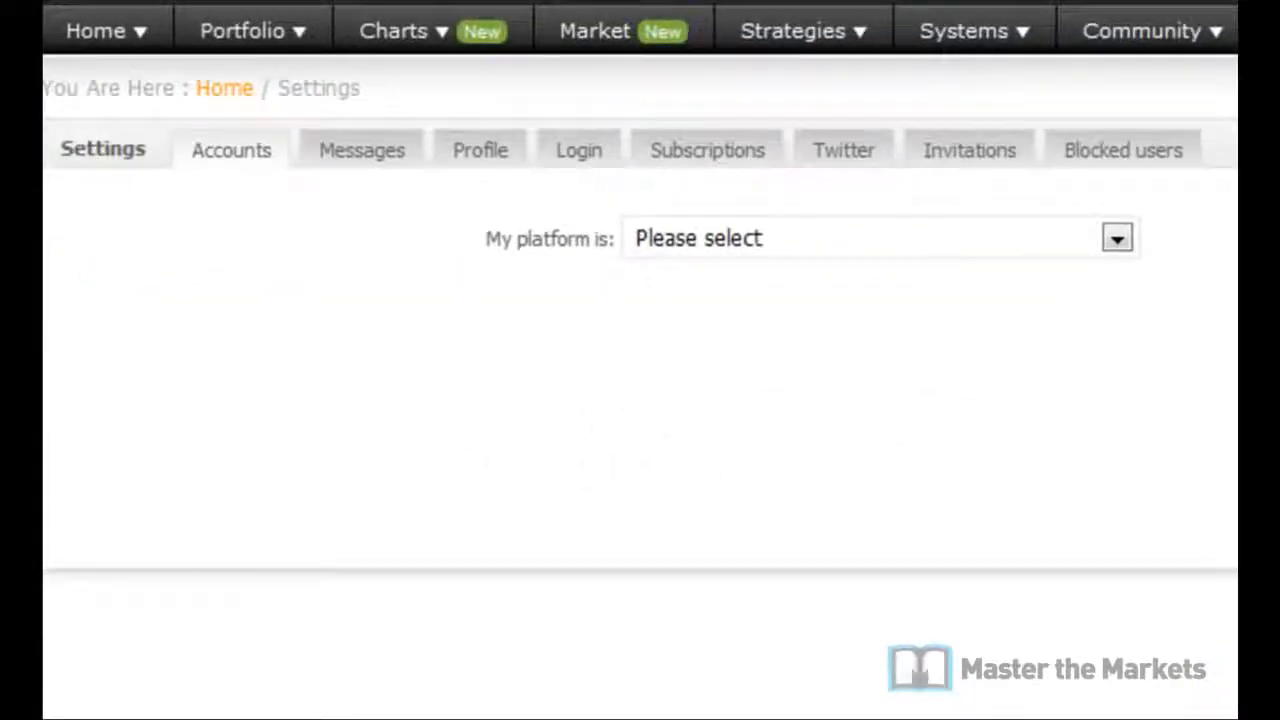
Step: Choose MetaTrader 4 (Publisher) as the platform and InvestorsEurope as the broker
{"action": "left_click", "coordinate": [1117, 239]}
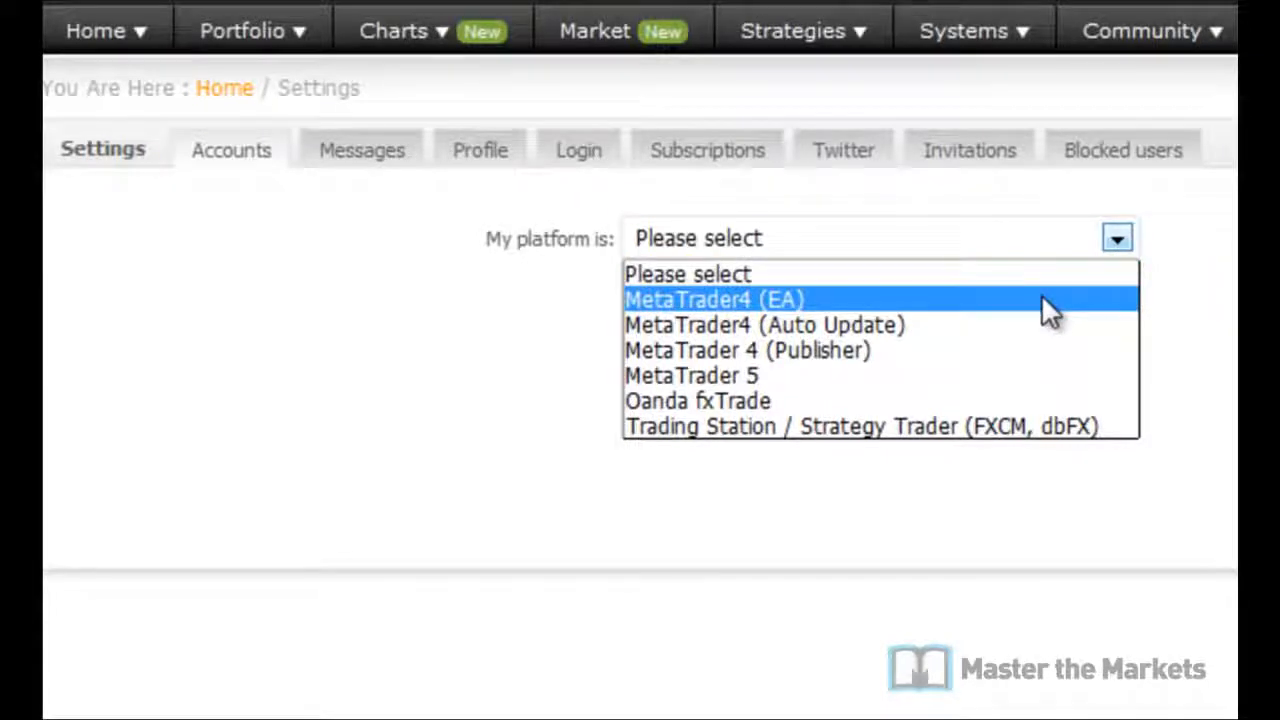
{"action": "left_click", "coordinate": [979, 350]}
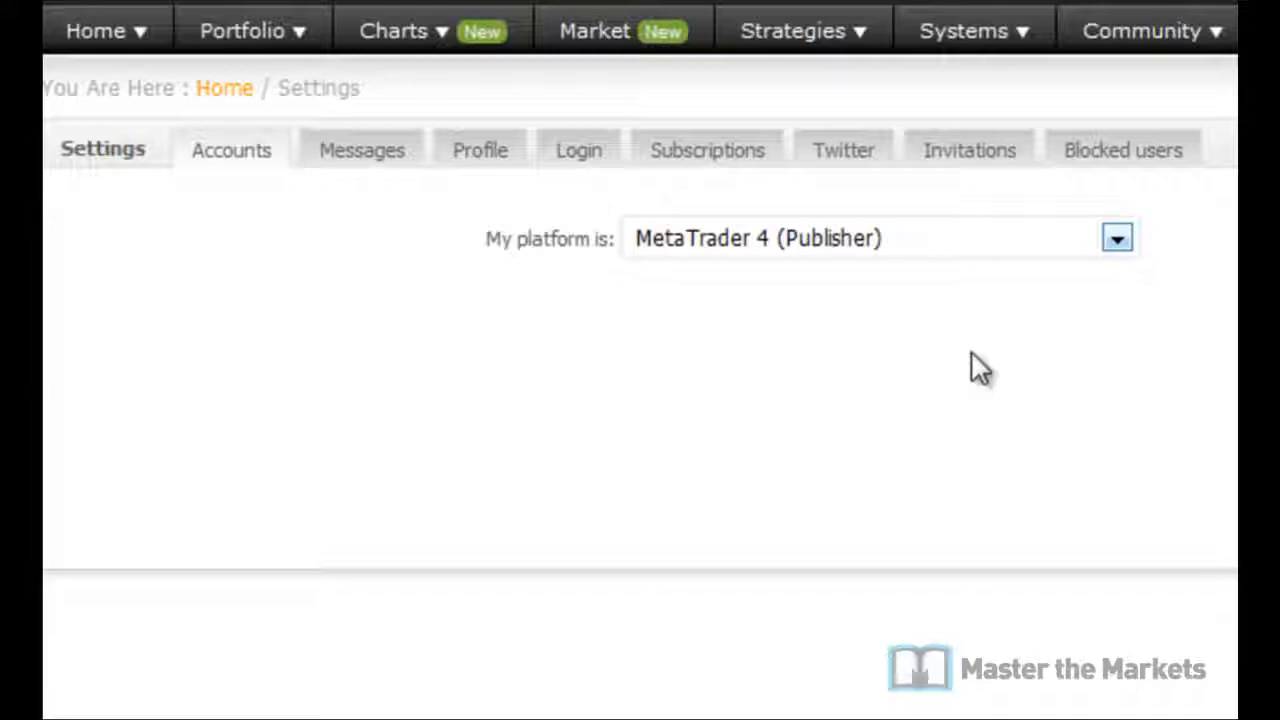
{"action": "scroll", "coordinate": [43, 343], "scroll_direction": "down", "scroll_amount": 3}
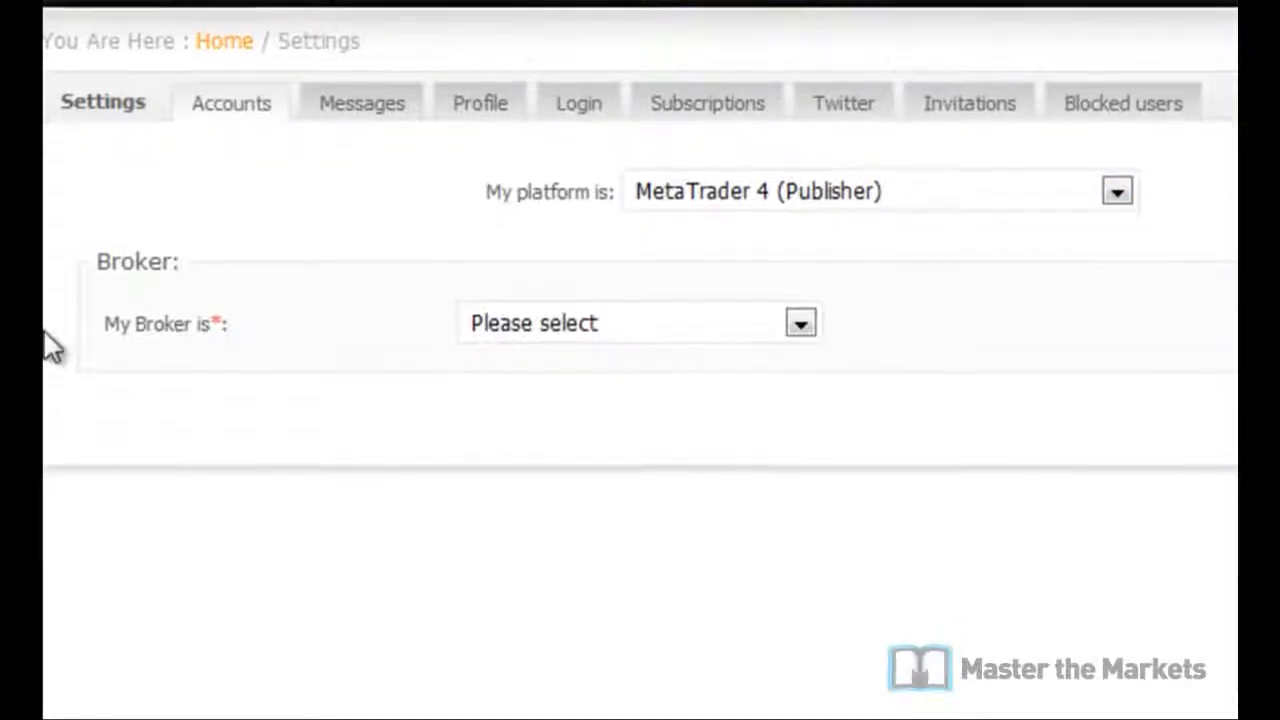
{"action": "left_click", "coordinate": [805, 135]}
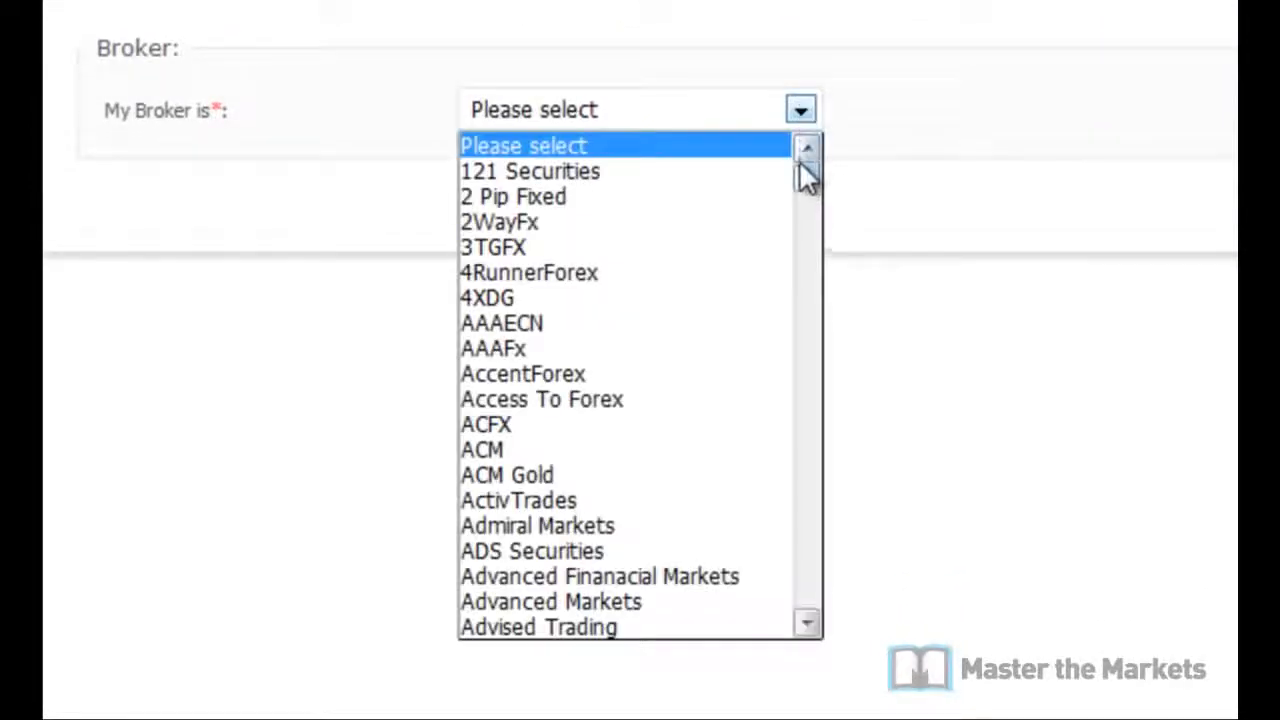
{"action": "left_click_drag", "start_coordinate": [803, 177], "coordinate": [809, 409]}
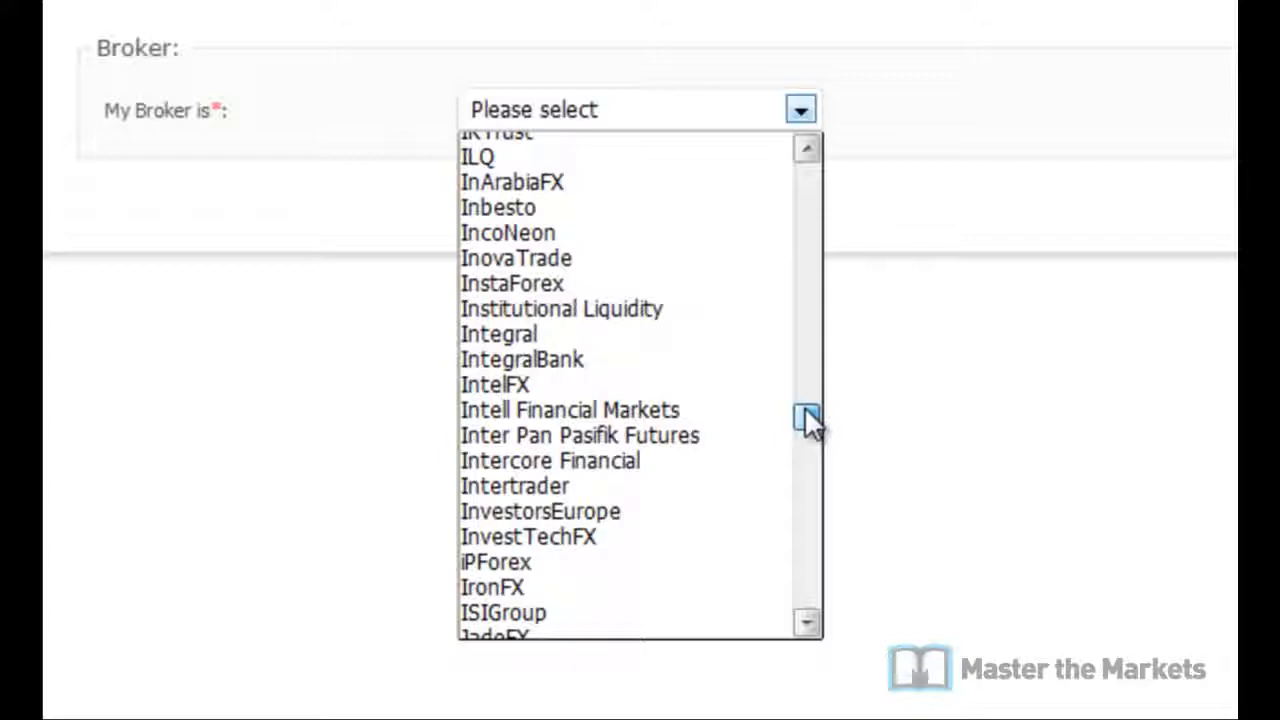
{"action": "mouse_move", "coordinate": [806, 411]}
{"action": "left_mouse_down"}
{"action": "mouse_move", "coordinate": [790, 478]}
{"action": "mouse_move", "coordinate": [789, 424]}
{"action": "left_mouse_up"}
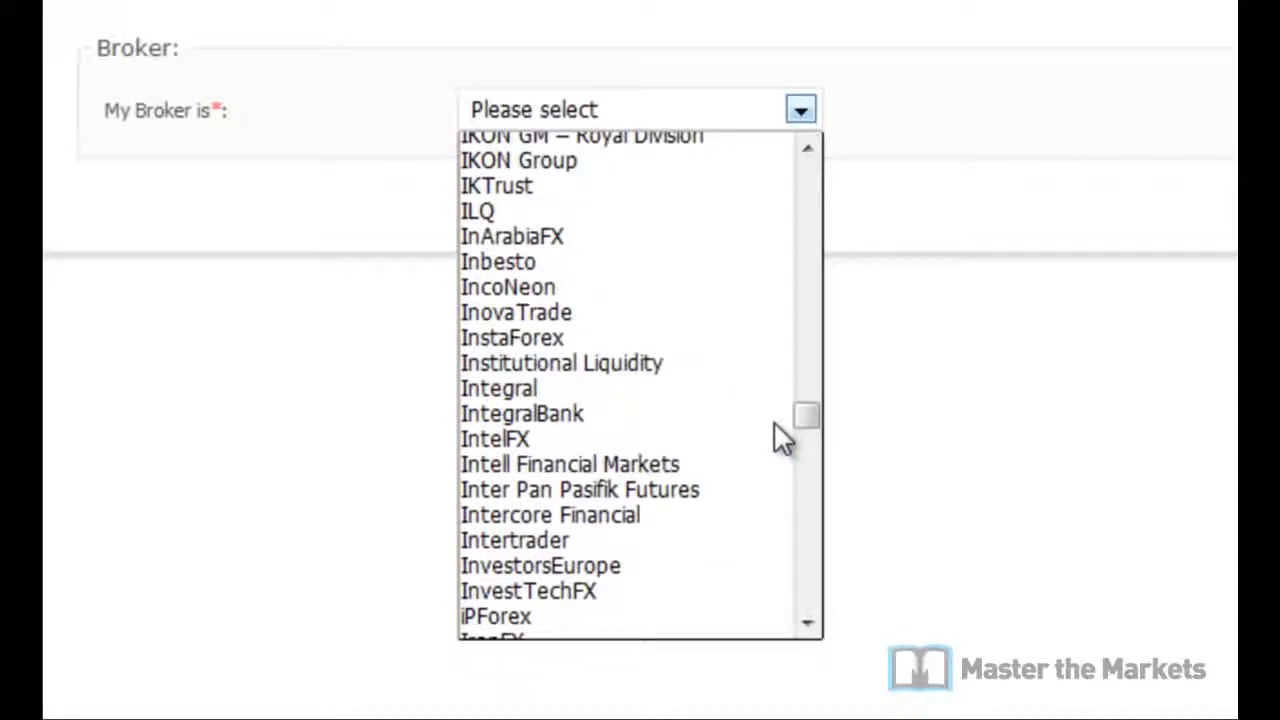
{"action": "left_click", "coordinate": [766, 566]}
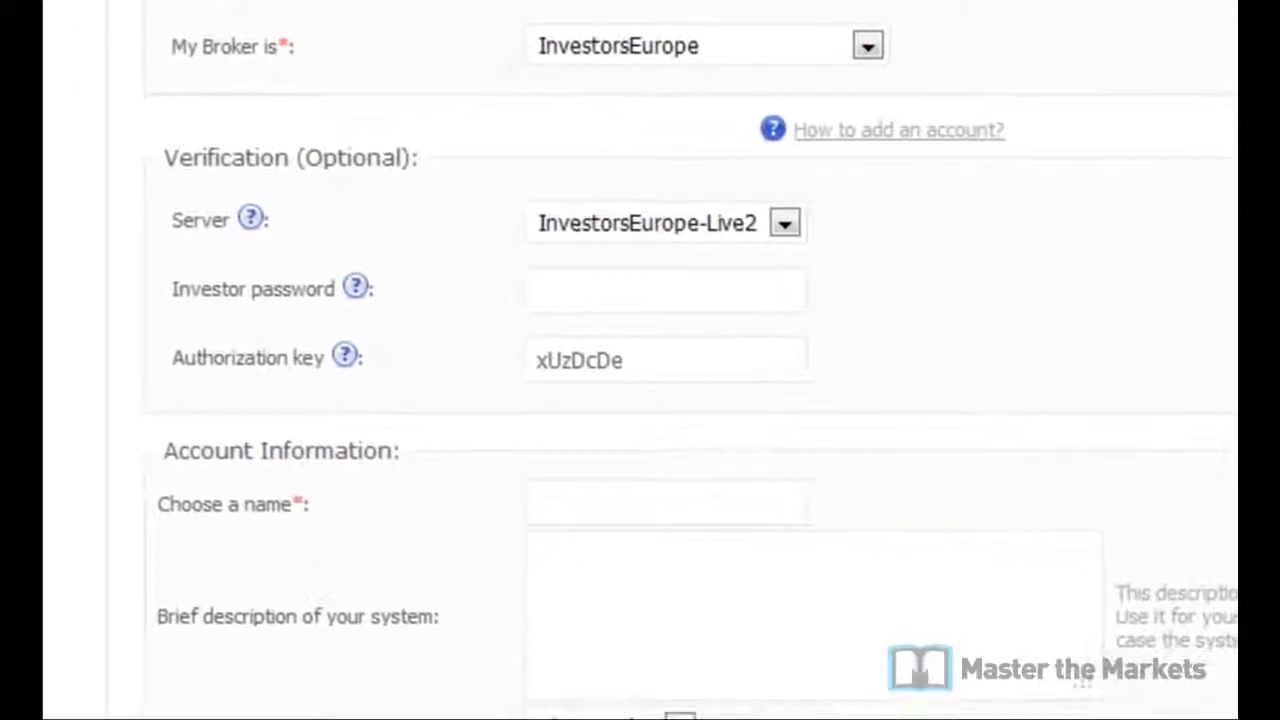
Step: Set the server to InvestorsEurope-Demo2 and fill in the investor password from the notes
{"action": "left_click", "coordinate": [785, 223]}
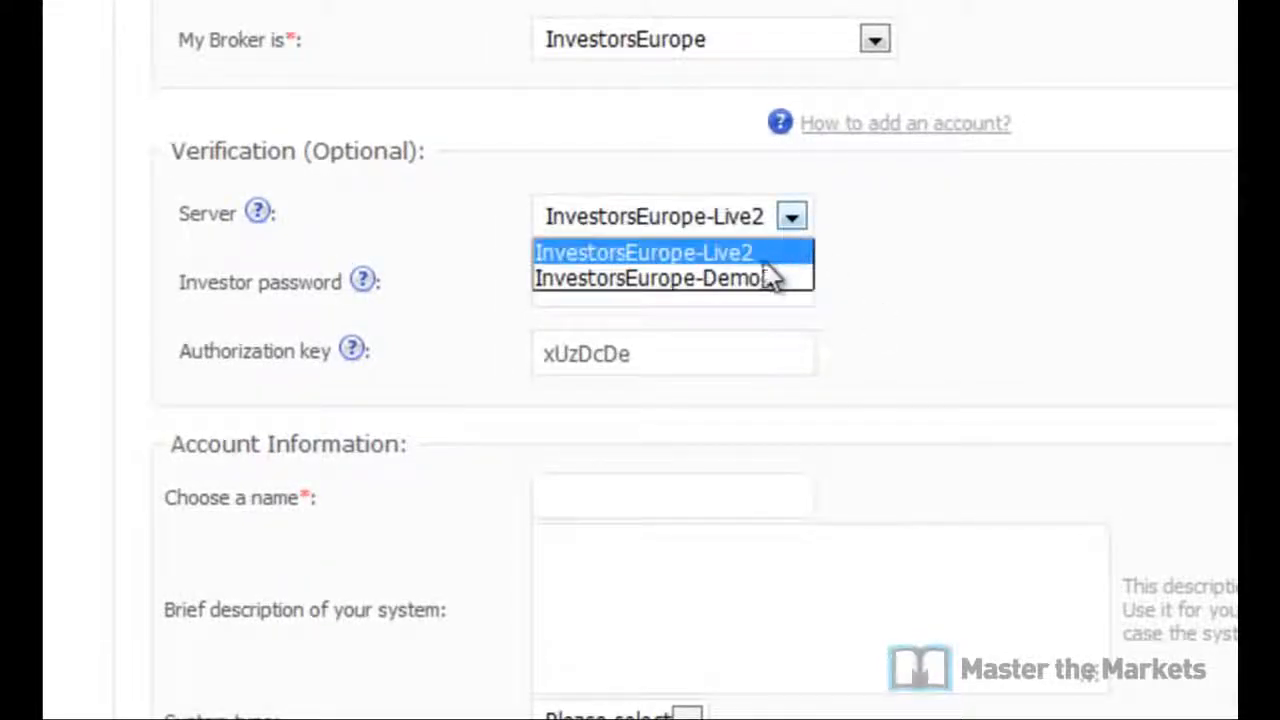
{"action": "left_click", "coordinate": [752, 278]}
{"action": "left_click", "coordinate": [656, 280]}
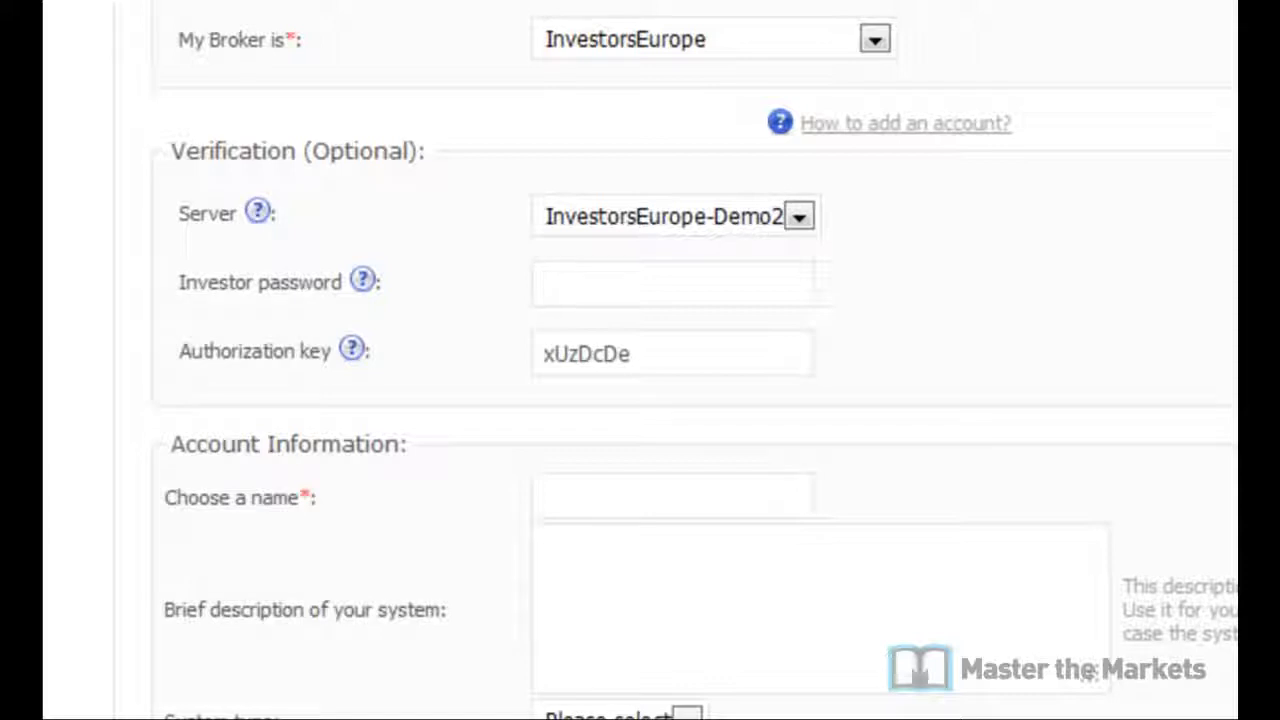
{"action": "left_click", "coordinate": [788, 222]}
{"action": "left_click", "coordinate": [752, 277]}
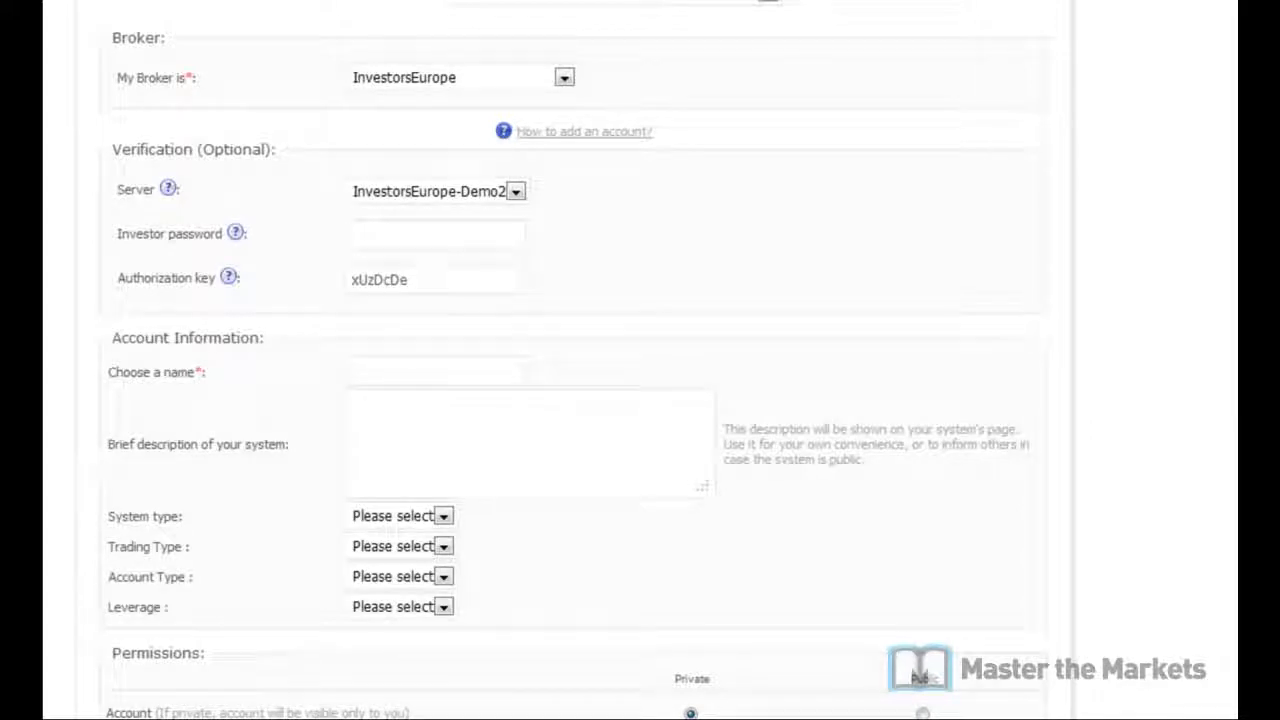
{"action": "key", "text": "alt+Tab"}
{"action": "double_click", "coordinate": [988, 136]}
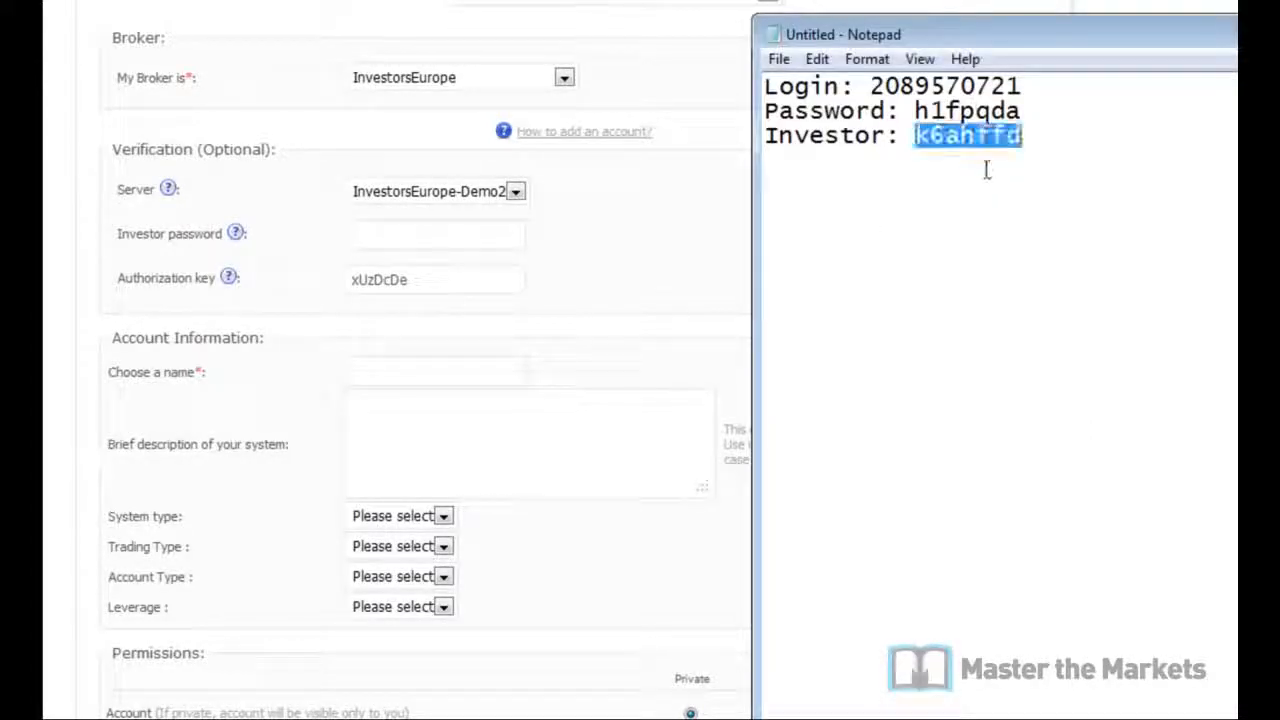
{"action": "left_click", "coordinate": [366, 240]}
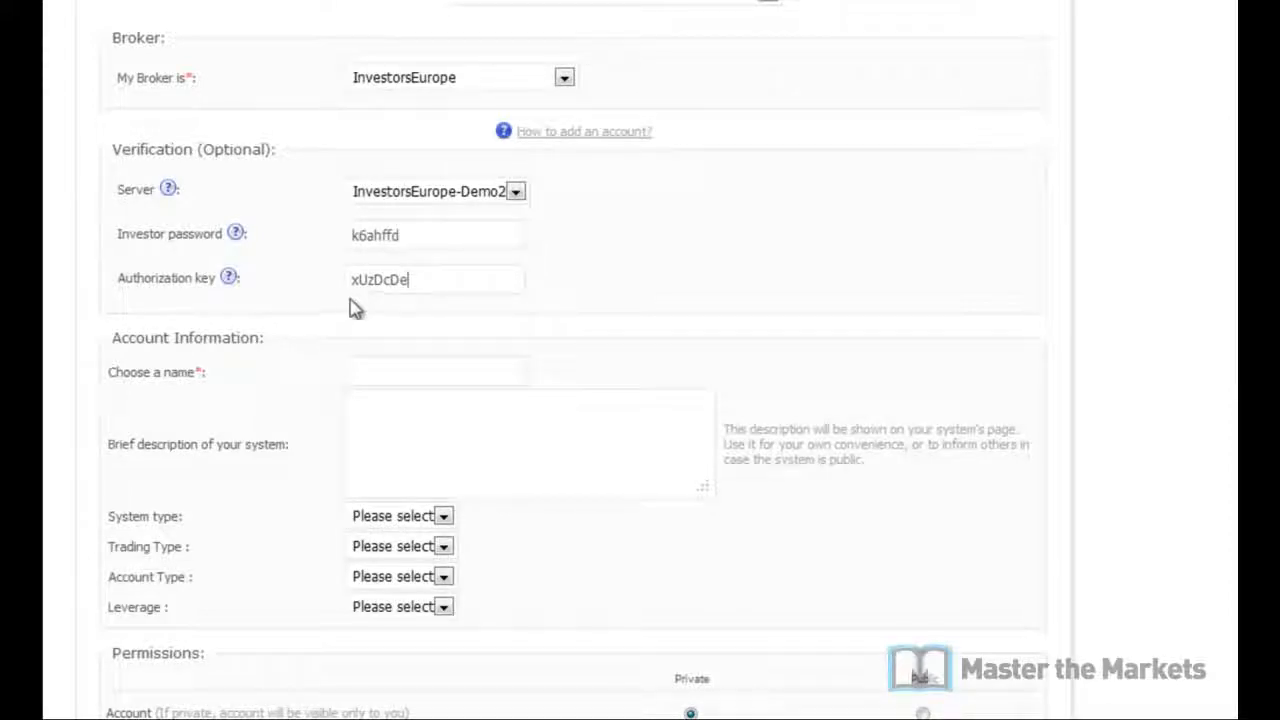
Step: Copy the Authorization key into Notepad under an 'Auth Key:' label
{"action": "left_click_drag", "start_coordinate": [443, 278], "coordinate": [187, 263]}
{"action": "key", "text": "ctrl+c"}
{"action": "key", "text": "alt+Tab"}
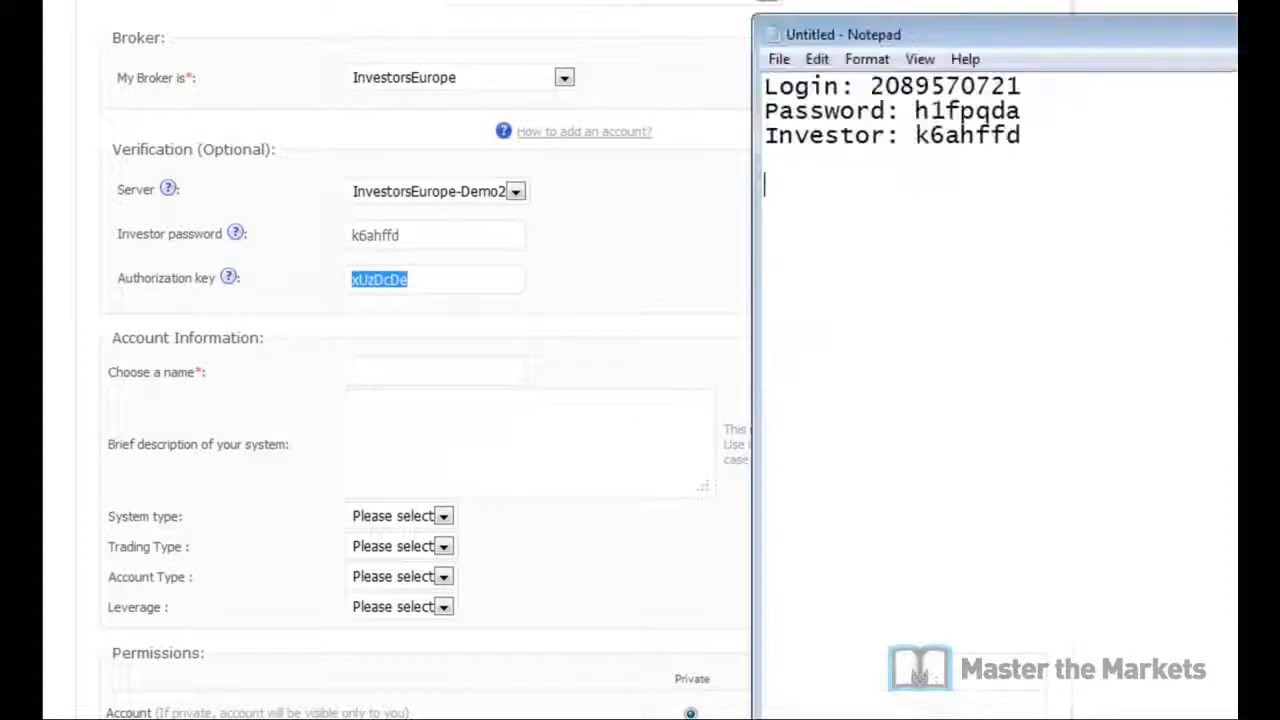
{"action": "type", "text": "Auth"}
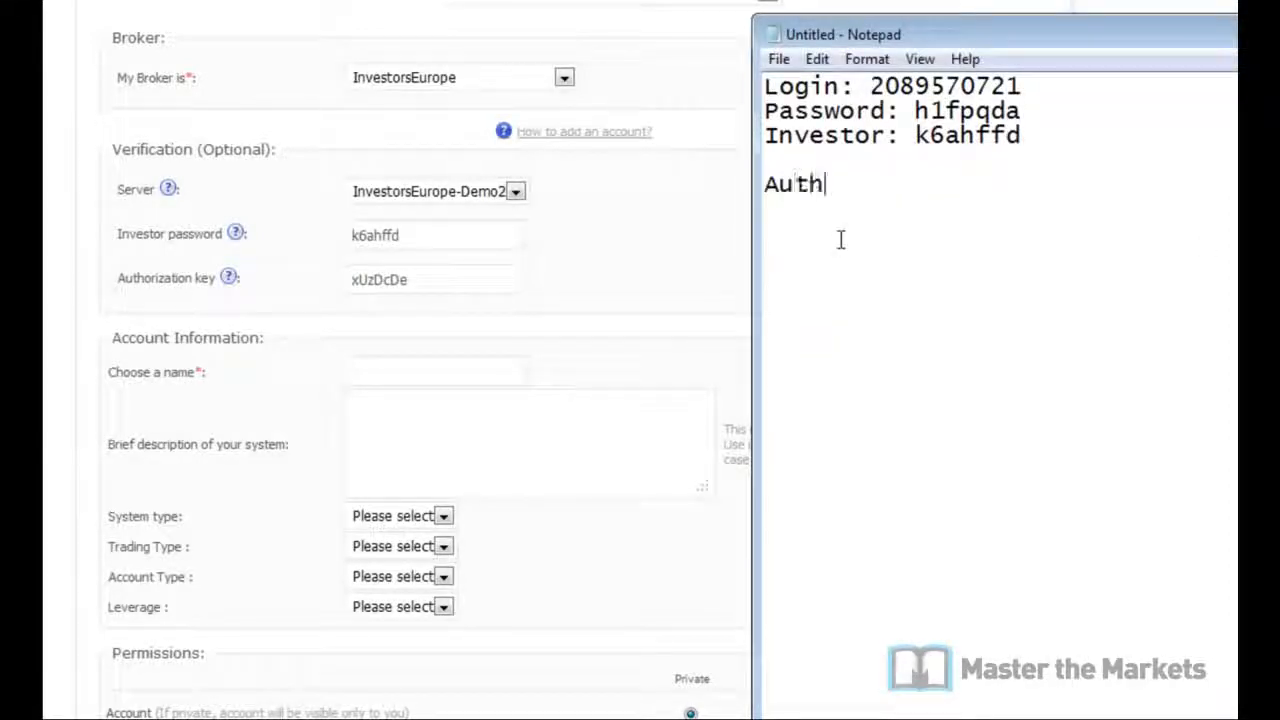
{"action": "type", "text": " Key:"}
{"action": "key", "text": "ctrl+v"}
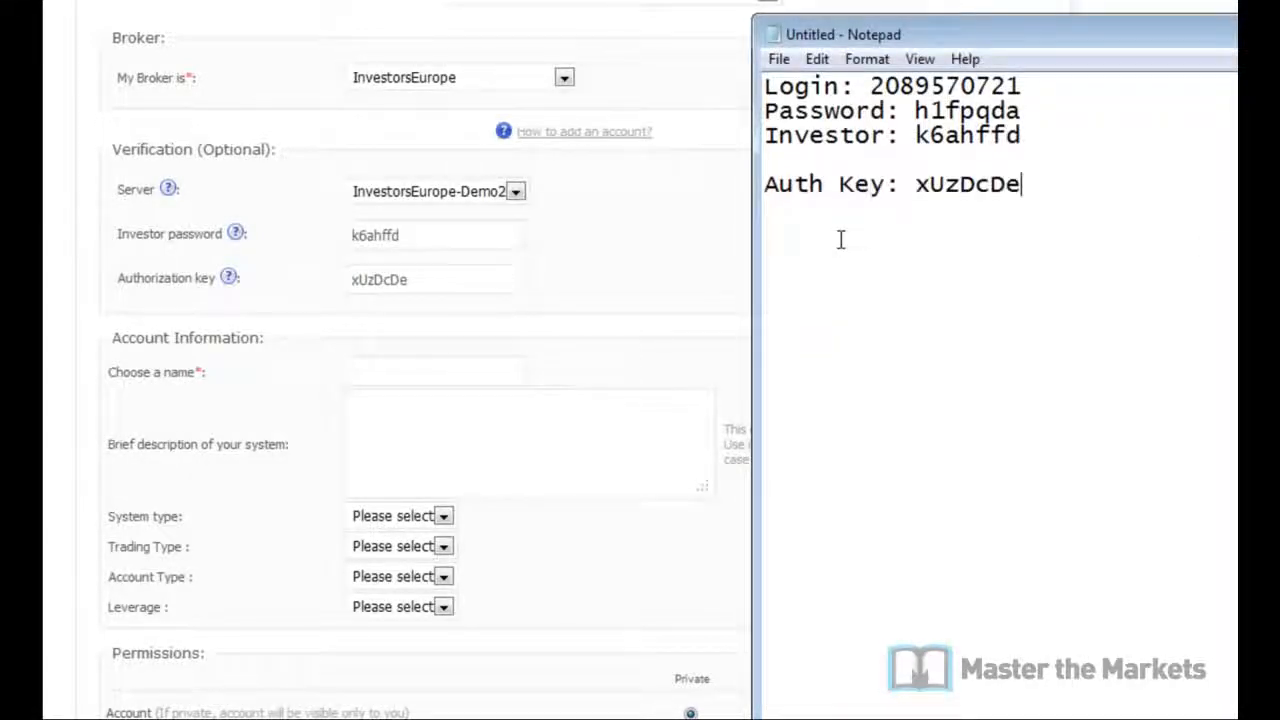
{"action": "left_click", "coordinate": [150, 288]}
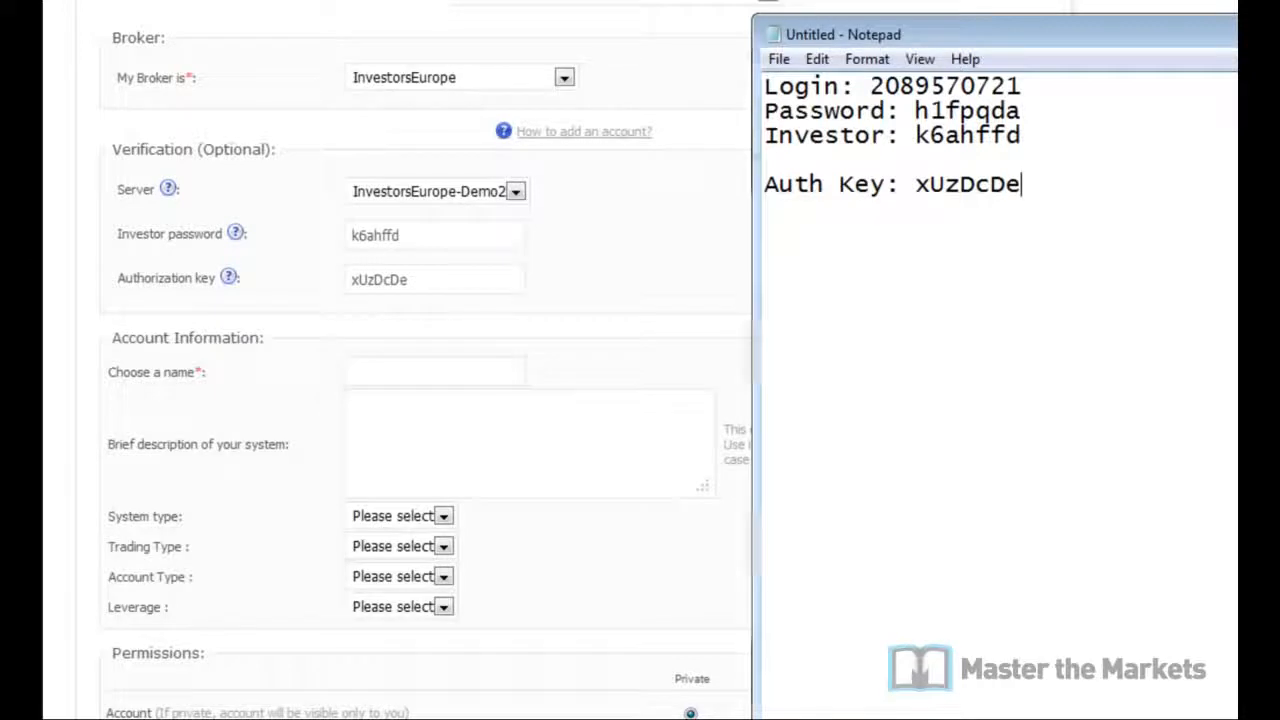
Step: Name the account Test Acc 1 and set Technical, Manual, Demo and 1:100 leverage
{"action": "left_click", "coordinate": [481, 369]}
{"action": "scroll", "coordinate": [709, 362], "scroll_direction": "down", "scroll_amount": 2}
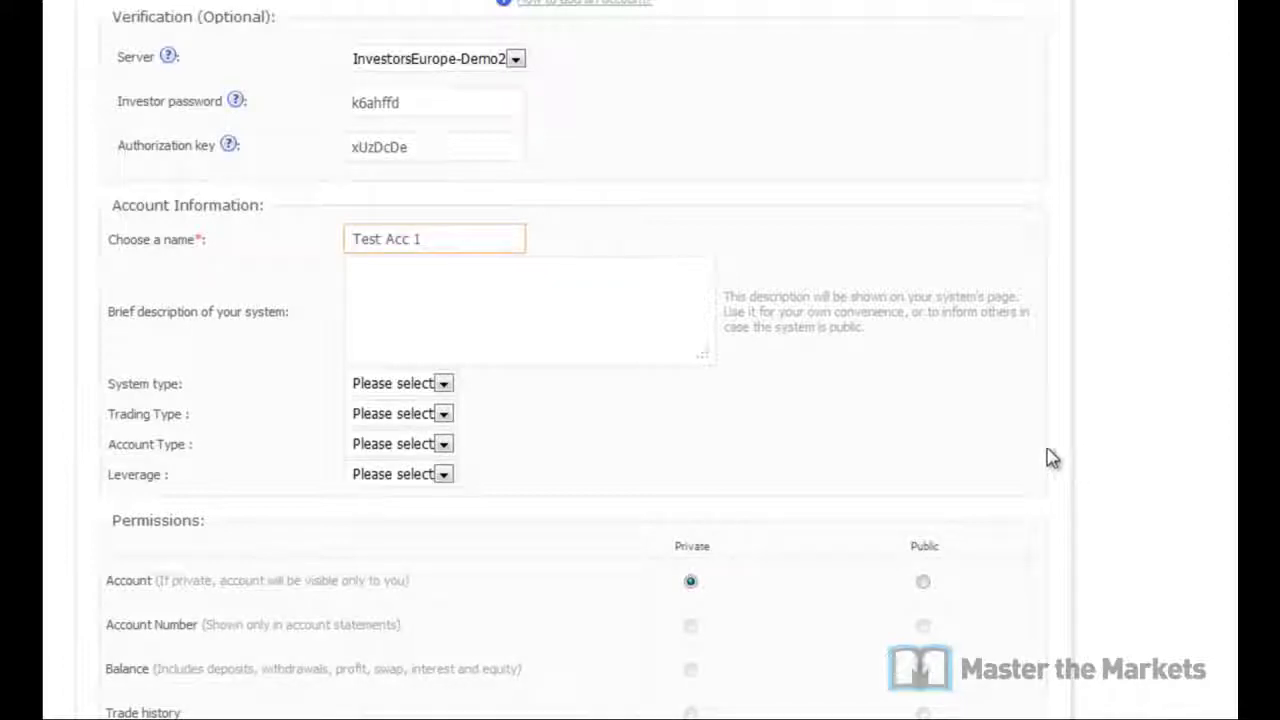
{"action": "left_click", "coordinate": [557, 266]}
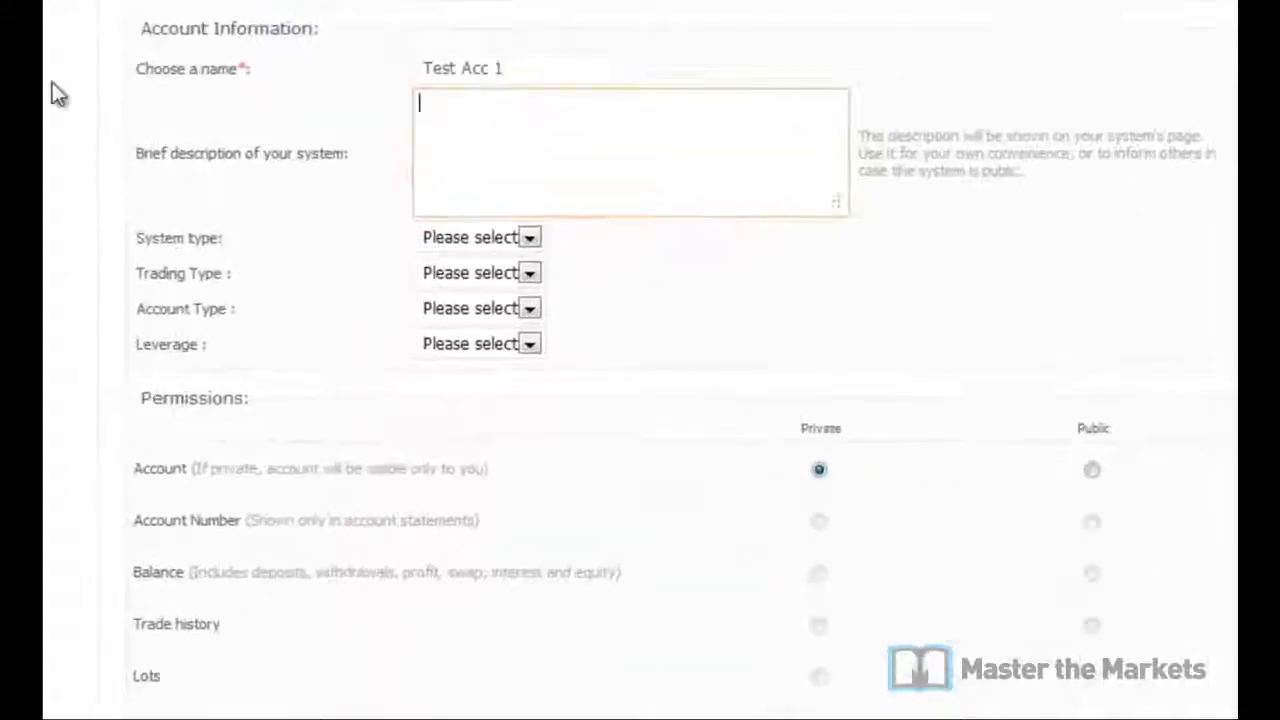
{"action": "left_click", "coordinate": [453, 385]}
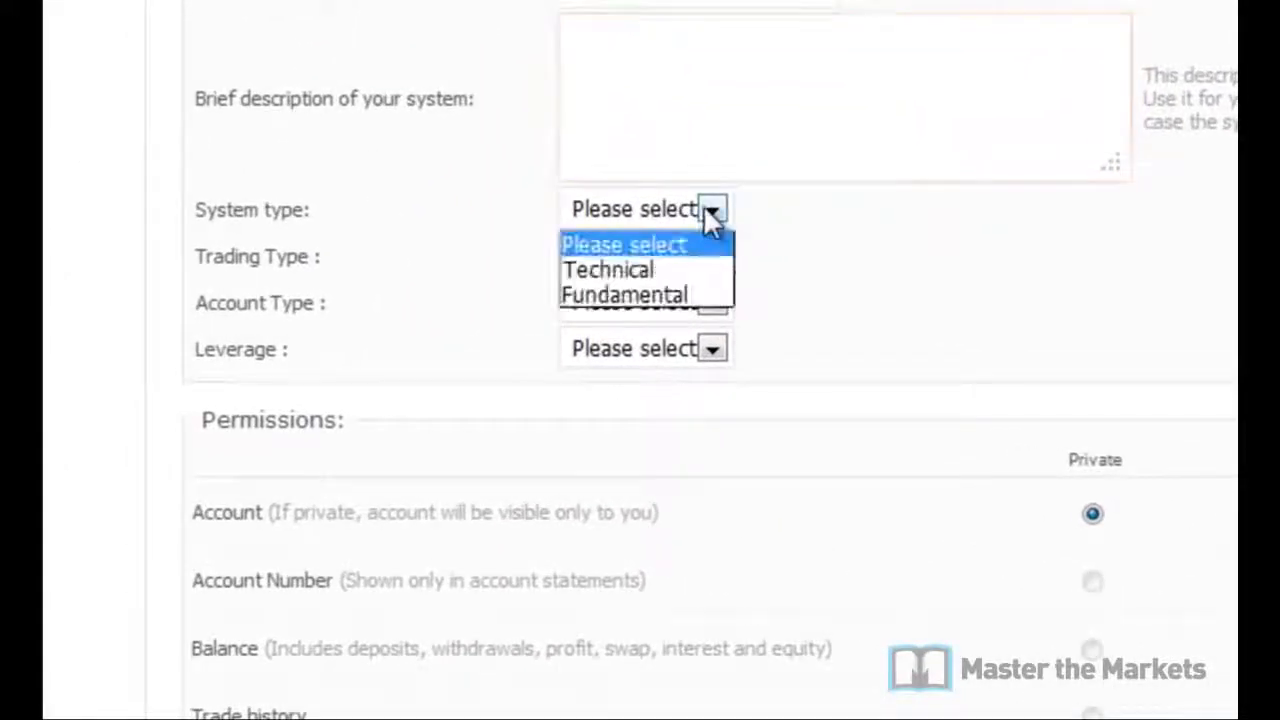
{"action": "left_click", "coordinate": [701, 270]}
{"action": "left_click", "coordinate": [703, 258]}
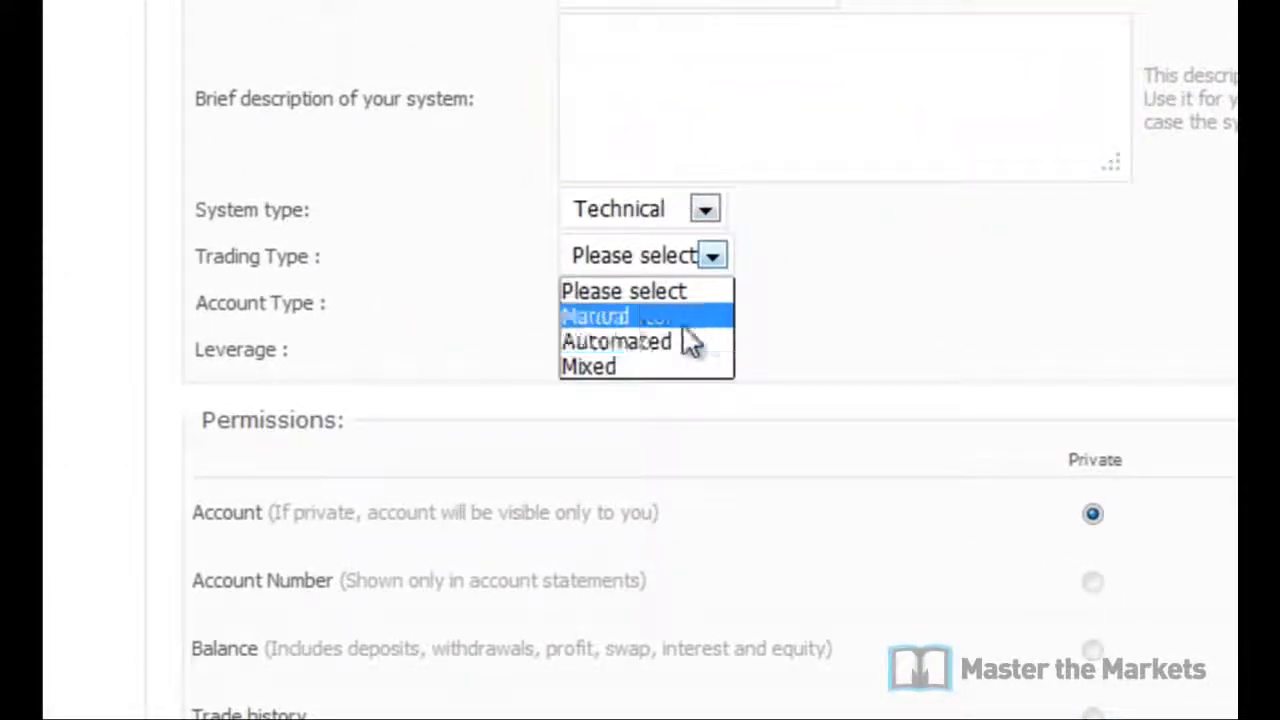
{"action": "left_click", "coordinate": [684, 322]}
{"action": "left_click", "coordinate": [712, 304]}
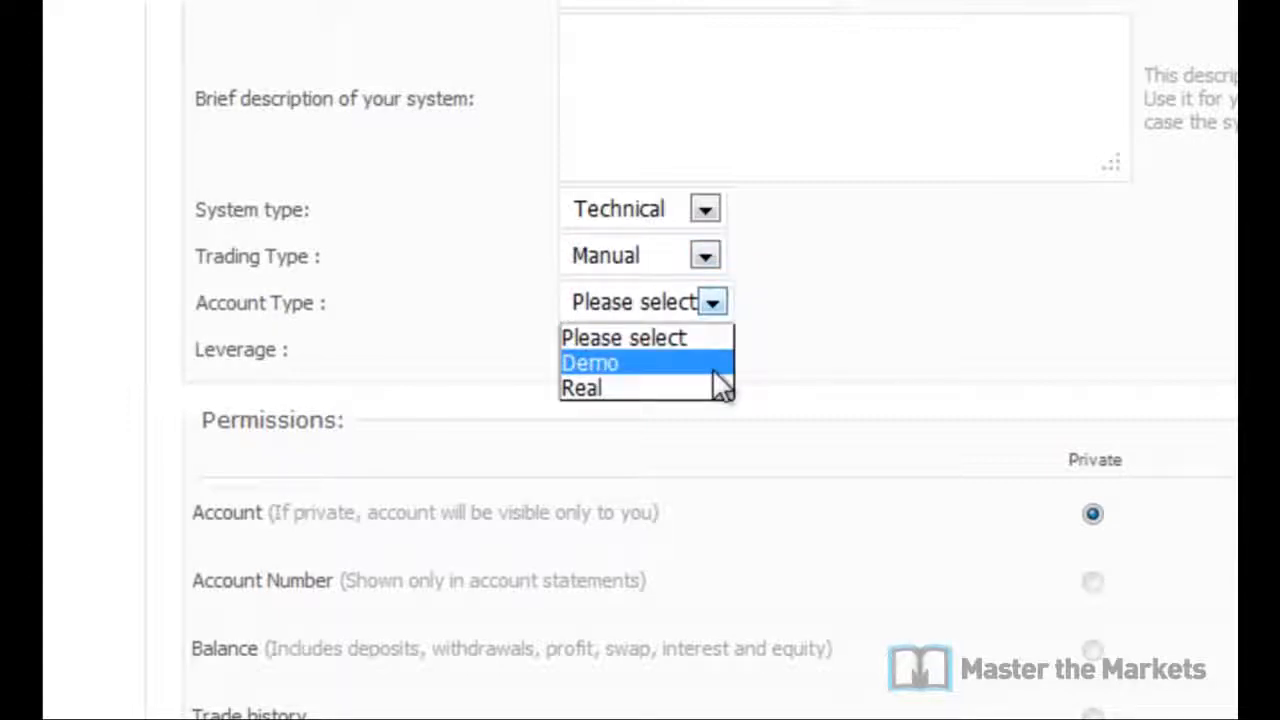
{"action": "left_click", "coordinate": [712, 366]}
{"action": "left_click", "coordinate": [712, 346]}
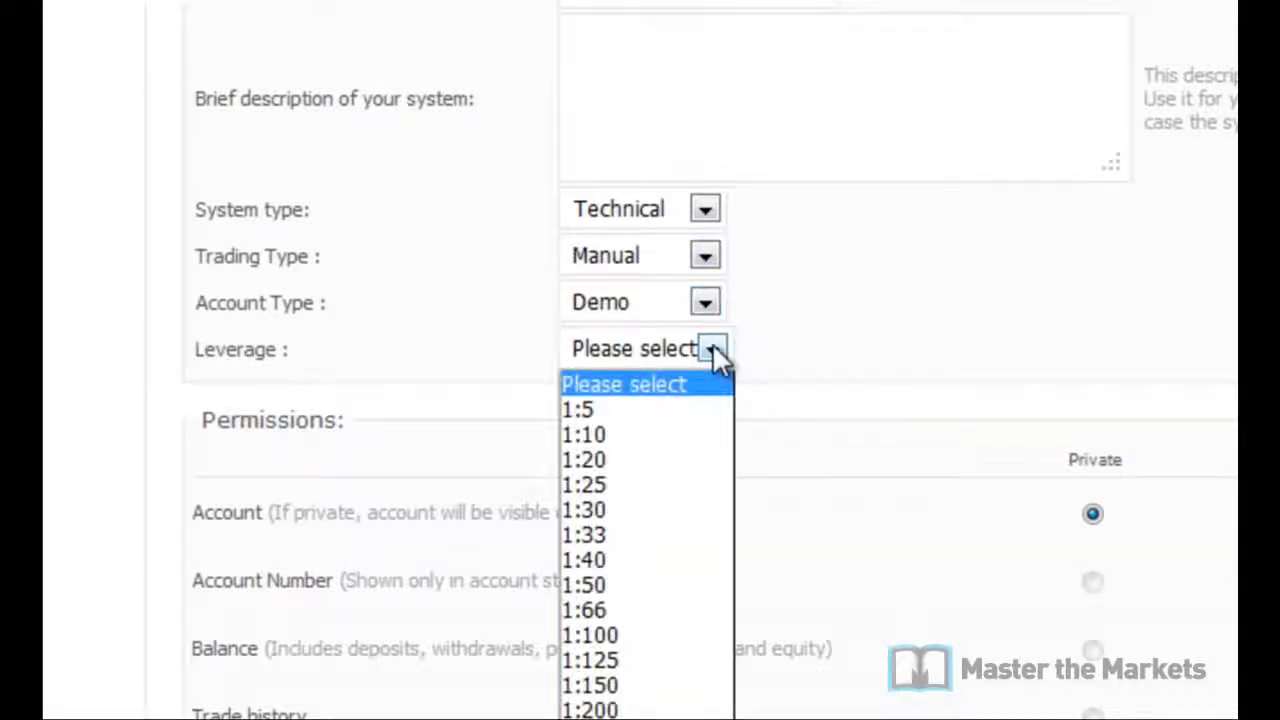
{"action": "left_click", "coordinate": [688, 636]}
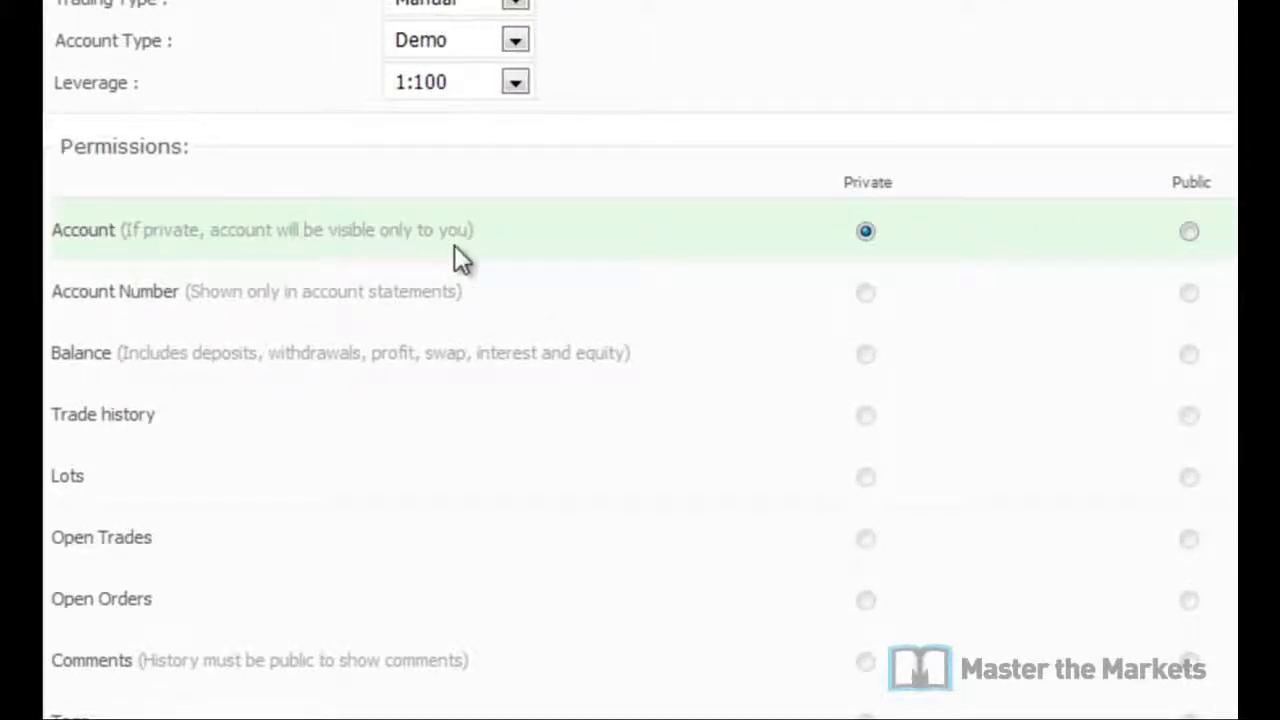
Step: Make all permissions Public except Account Number, which stays private
{"action": "left_click", "coordinate": [1189, 234]}
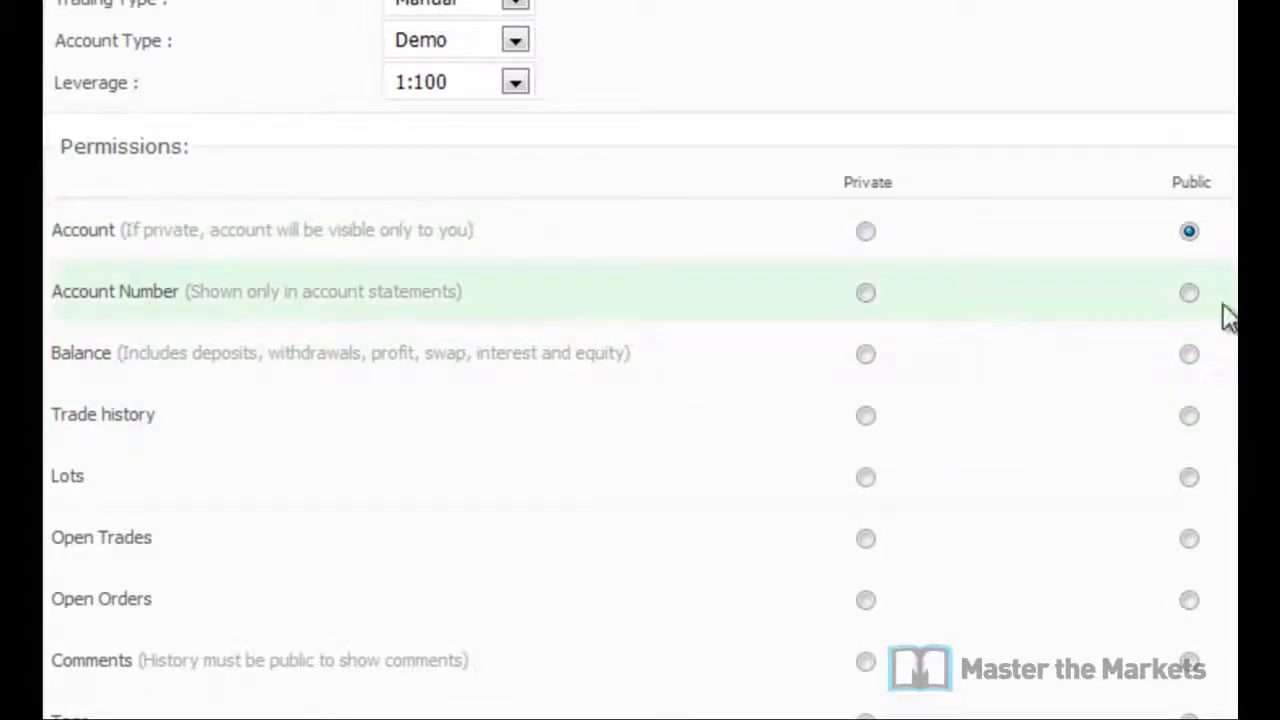
{"action": "left_click", "coordinate": [863, 292]}
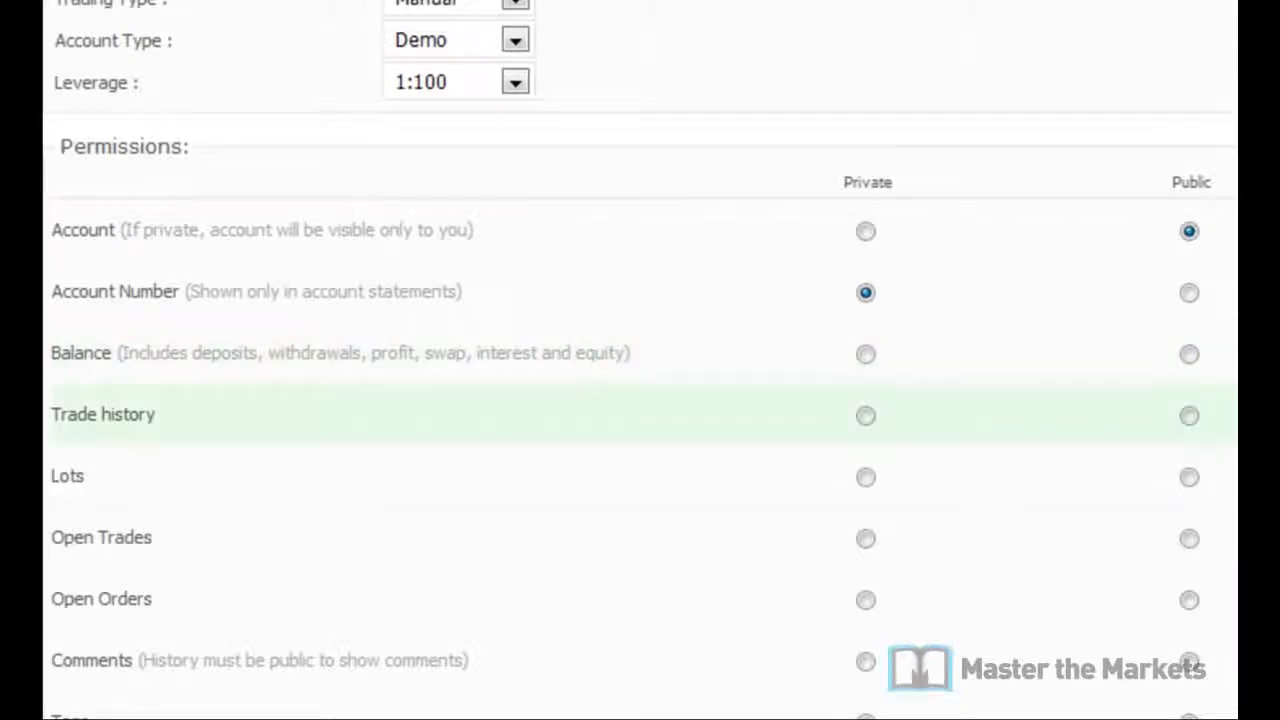
{"action": "left_click", "coordinate": [1189, 354]}
{"action": "left_click", "coordinate": [1189, 416]}
{"action": "left_click", "coordinate": [1189, 477]}
{"action": "left_click", "coordinate": [1189, 539]}
{"action": "left_click", "coordinate": [1189, 600]}
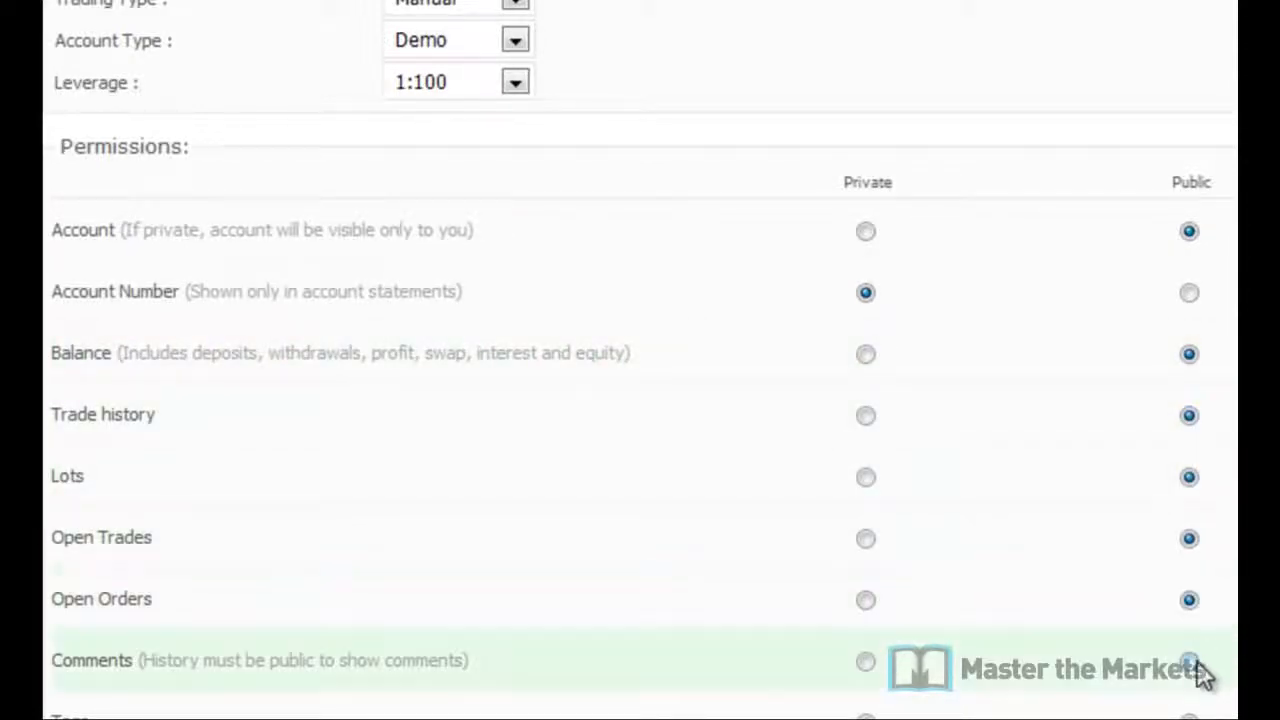
{"action": "left_click", "coordinate": [1189, 662]}
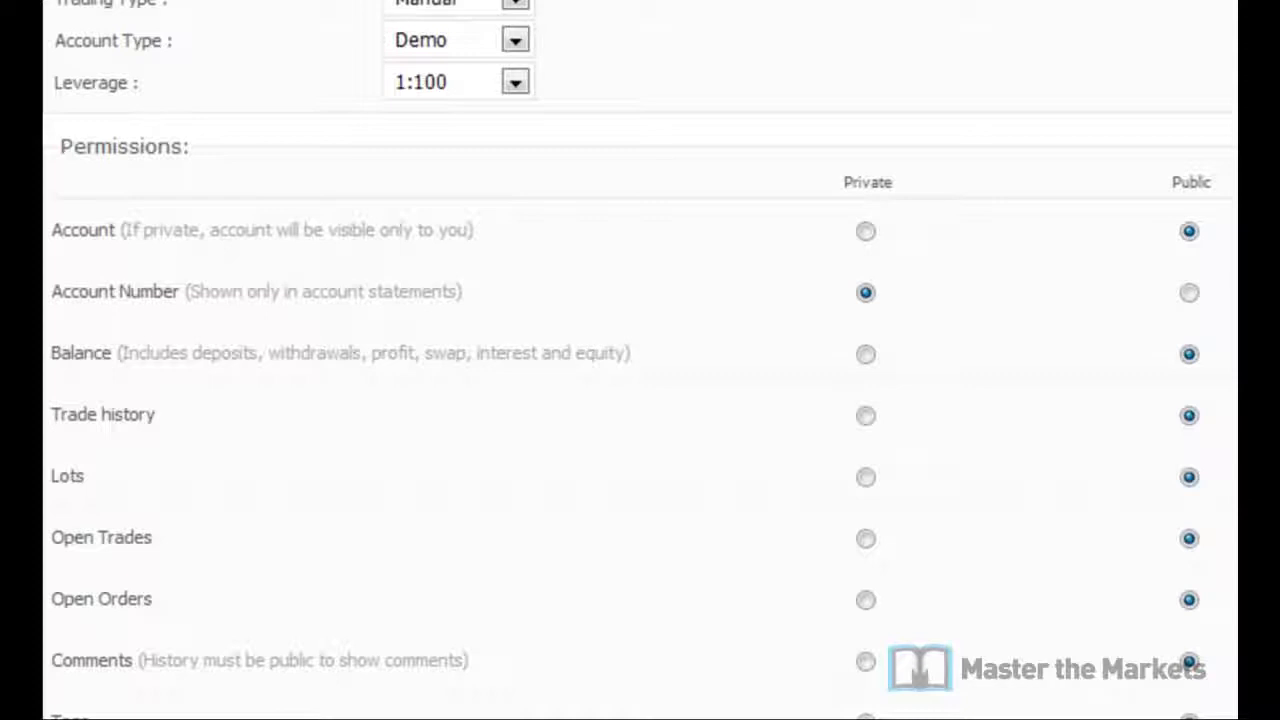
{"action": "scroll", "coordinate": [166, 654], "scroll_direction": "down", "scroll_amount": 3}
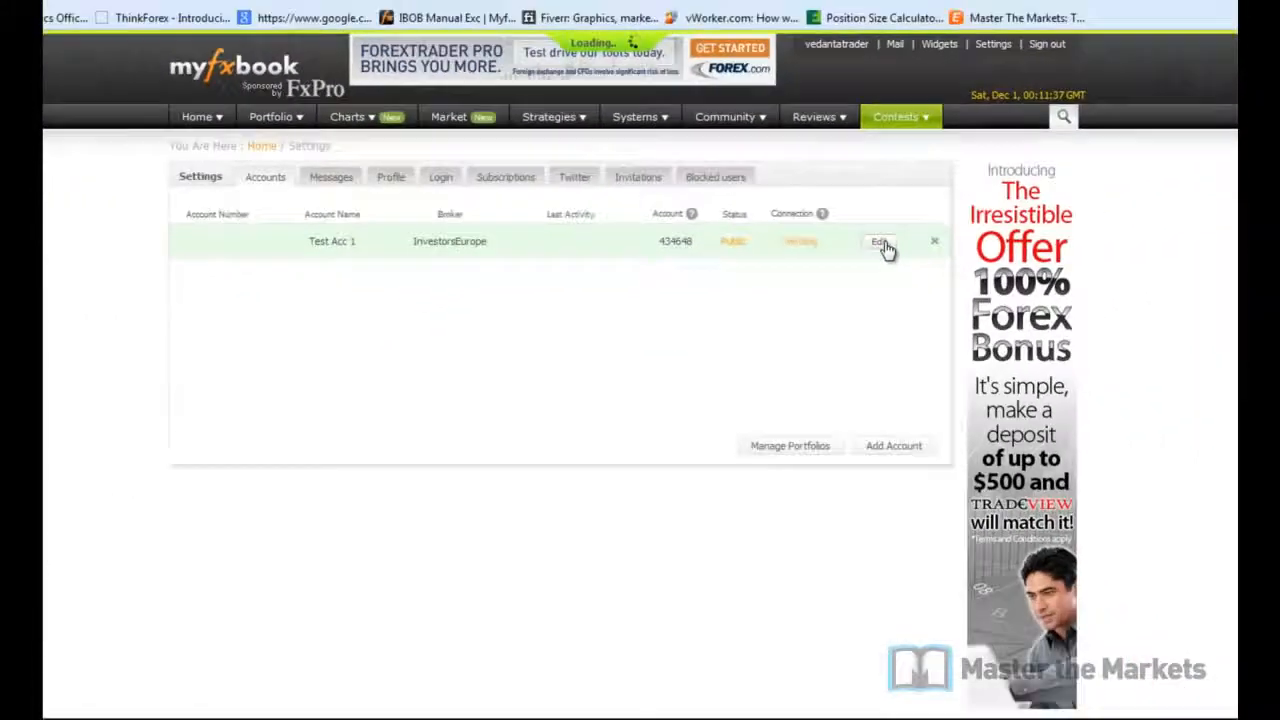
Step: Re-open the Test Acc 1 account in Myfxbook's Settings and save it again
{"action": "left_click", "coordinate": [1121, 312]}
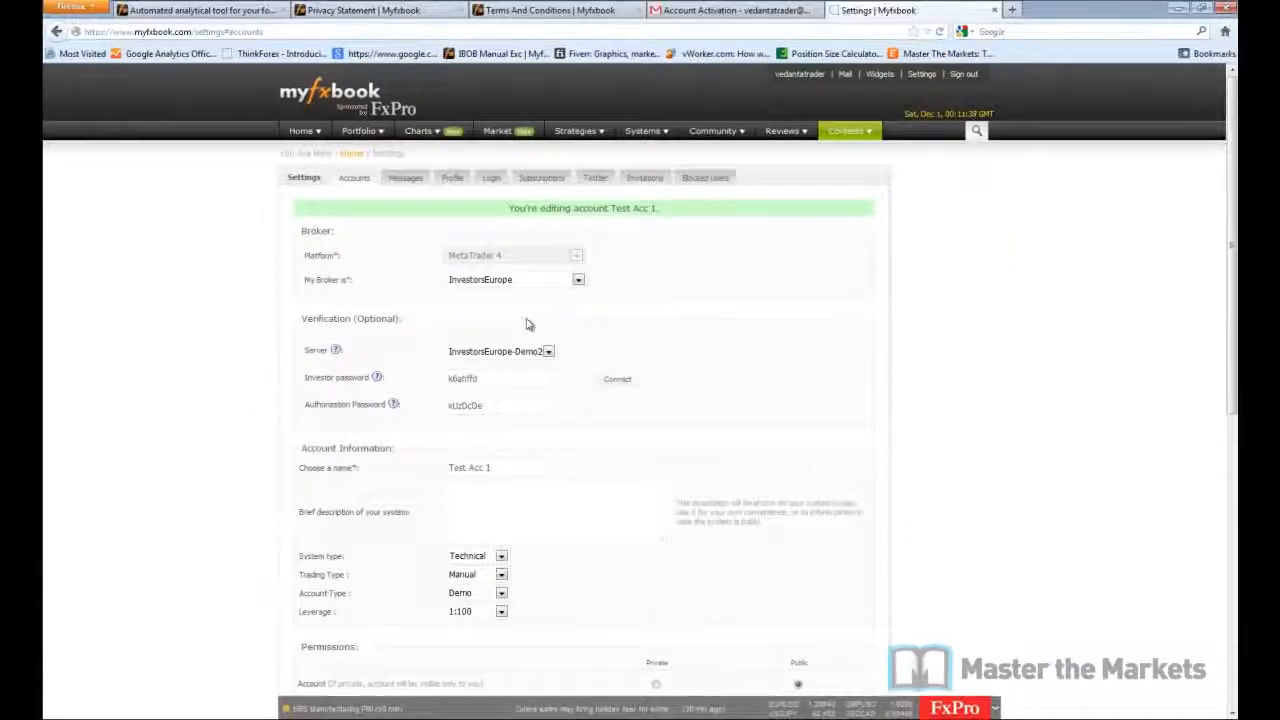
{"action": "scroll", "coordinate": [651, 343], "scroll_direction": "down", "scroll_amount": 10}
{"action": "left_click", "coordinate": [799, 473]}
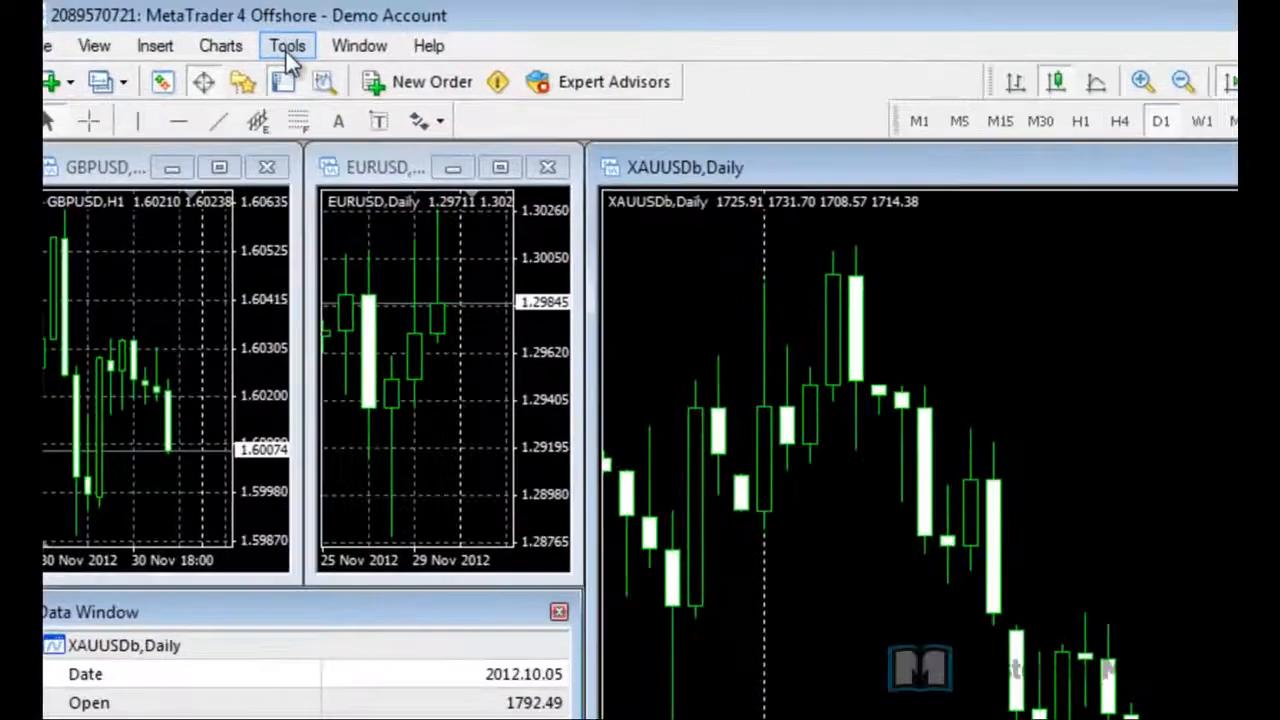
Step: Show MetaTrader 4's Publisher options with the Account field active and the Notepad credentials beside them
{"action": "left_click", "coordinate": [287, 46]}
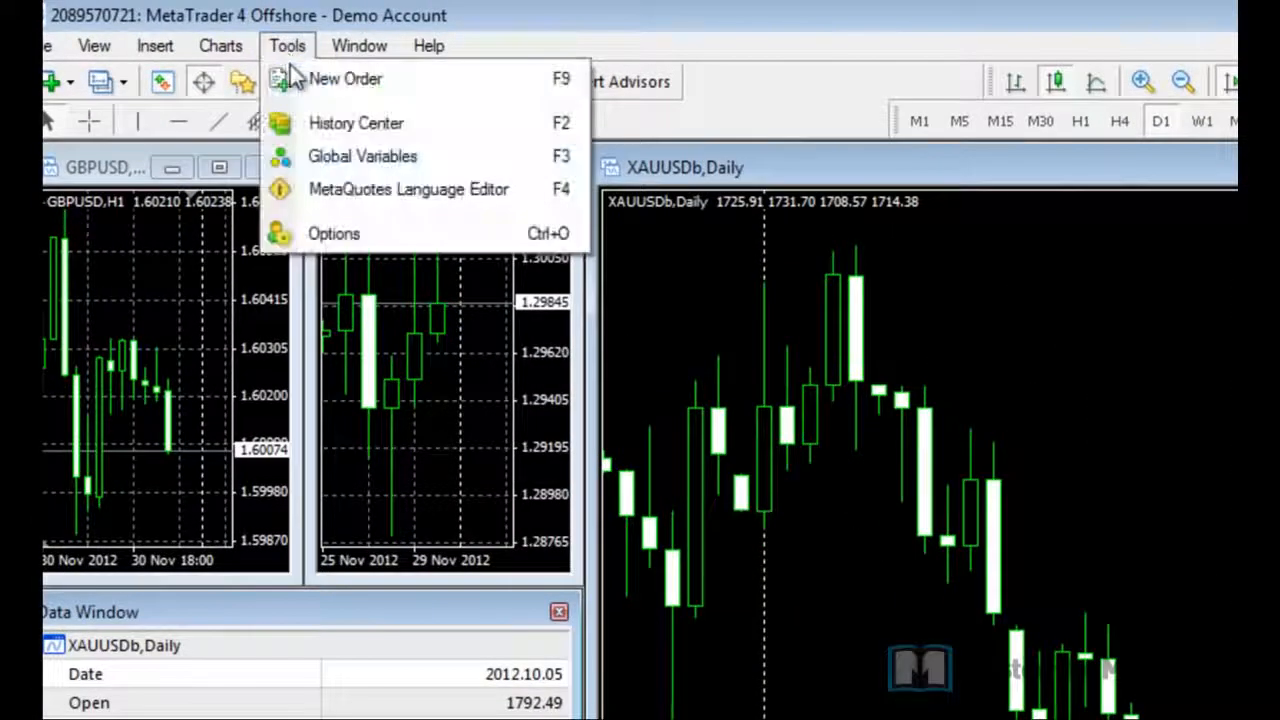
{"action": "left_click", "coordinate": [325, 233]}
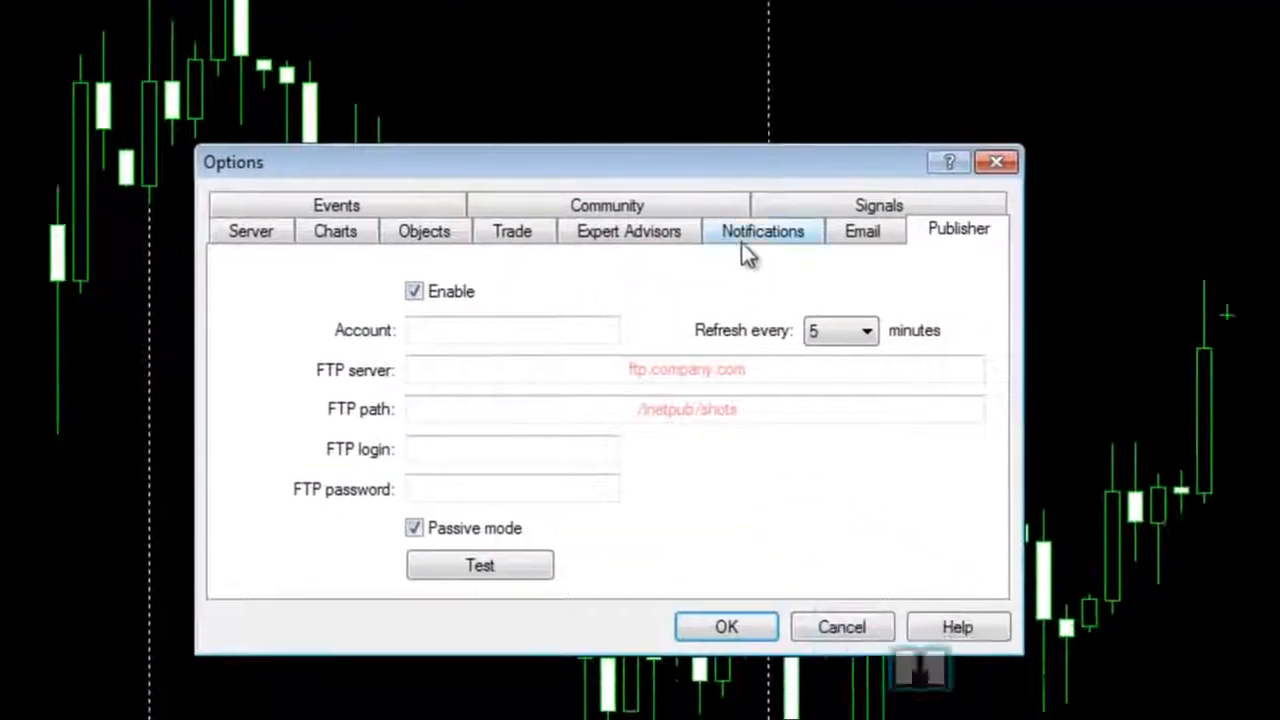
{"action": "left_click", "coordinate": [458, 322]}
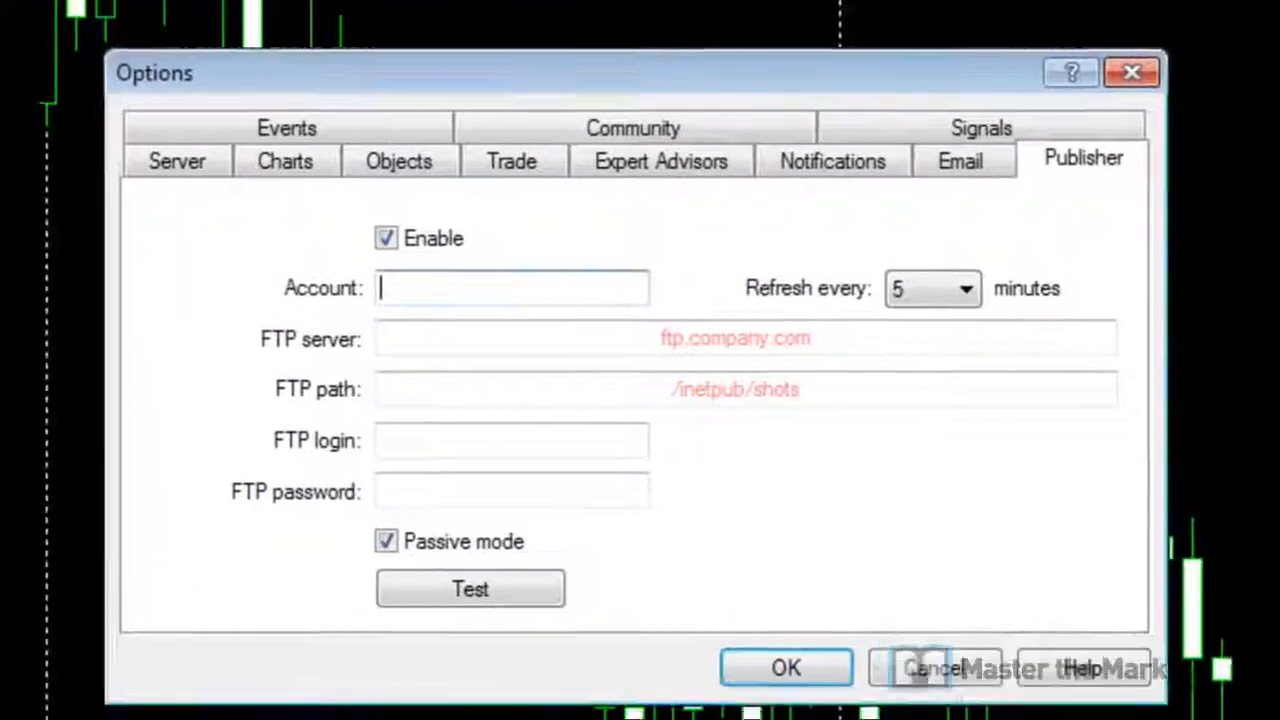
{"action": "left_click_drag", "start_coordinate": [1237, 134], "coordinate": [1000, 148]}
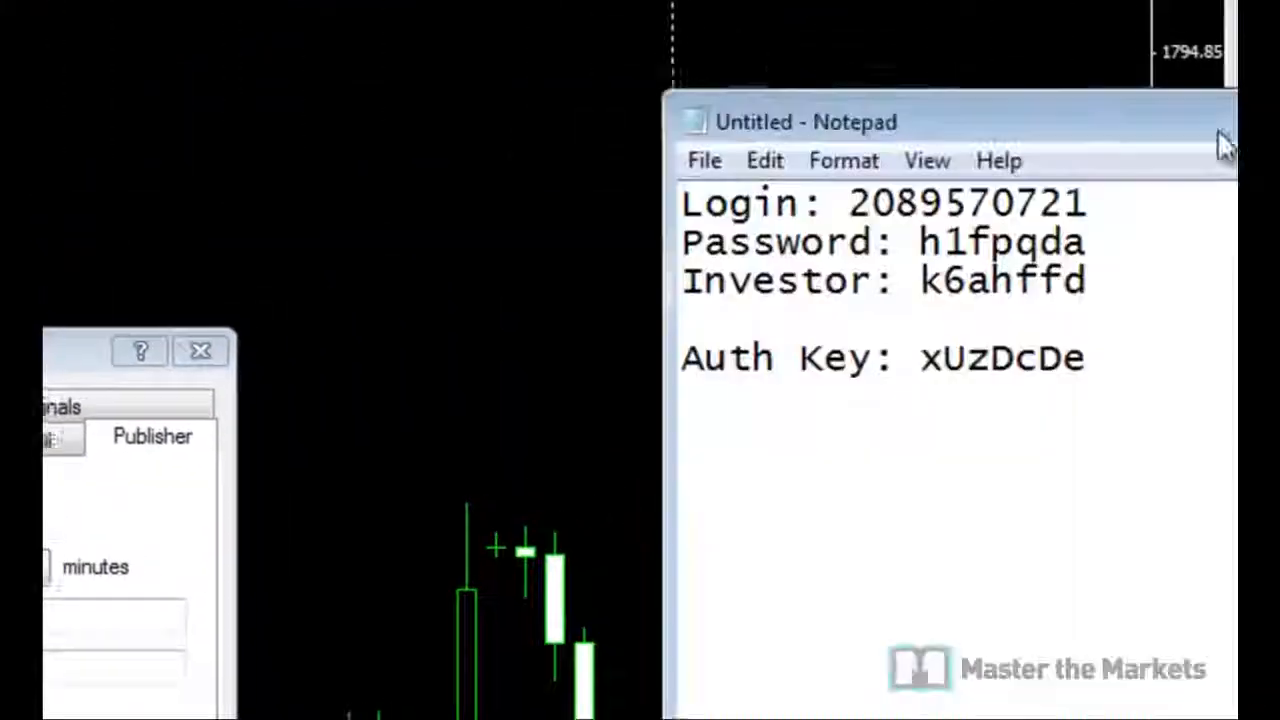
Step: Copy the demo login number from the notes into the Publisher Account field
{"action": "double_click", "coordinate": [748, 218]}
{"action": "key", "text": "ctrl+c"}
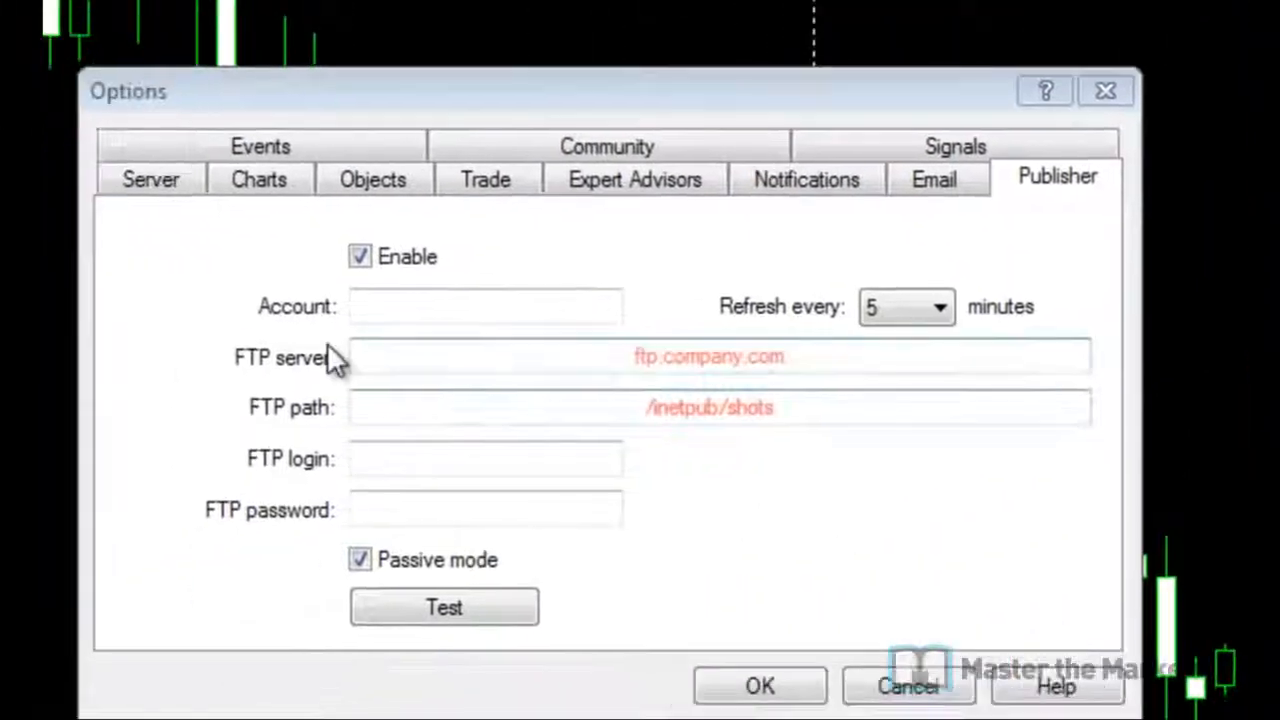
{"action": "left_click", "coordinate": [407, 312]}
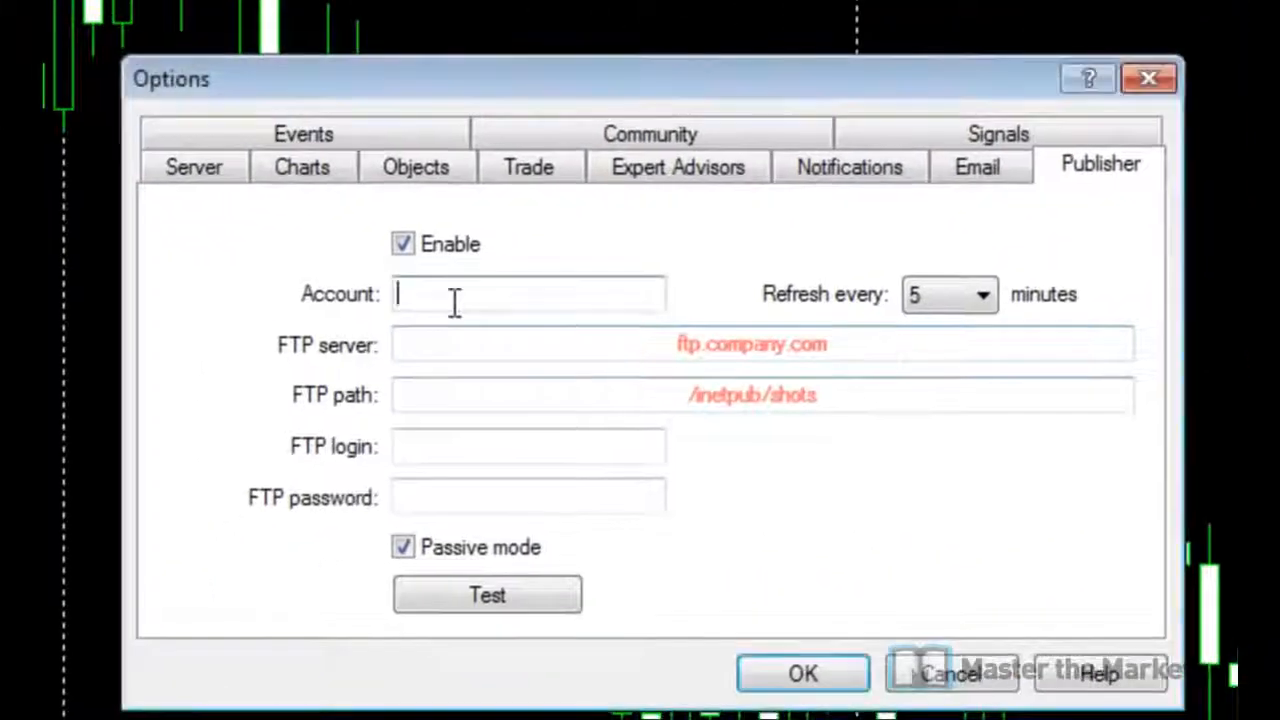
{"action": "key", "text": "ctrl+v"}
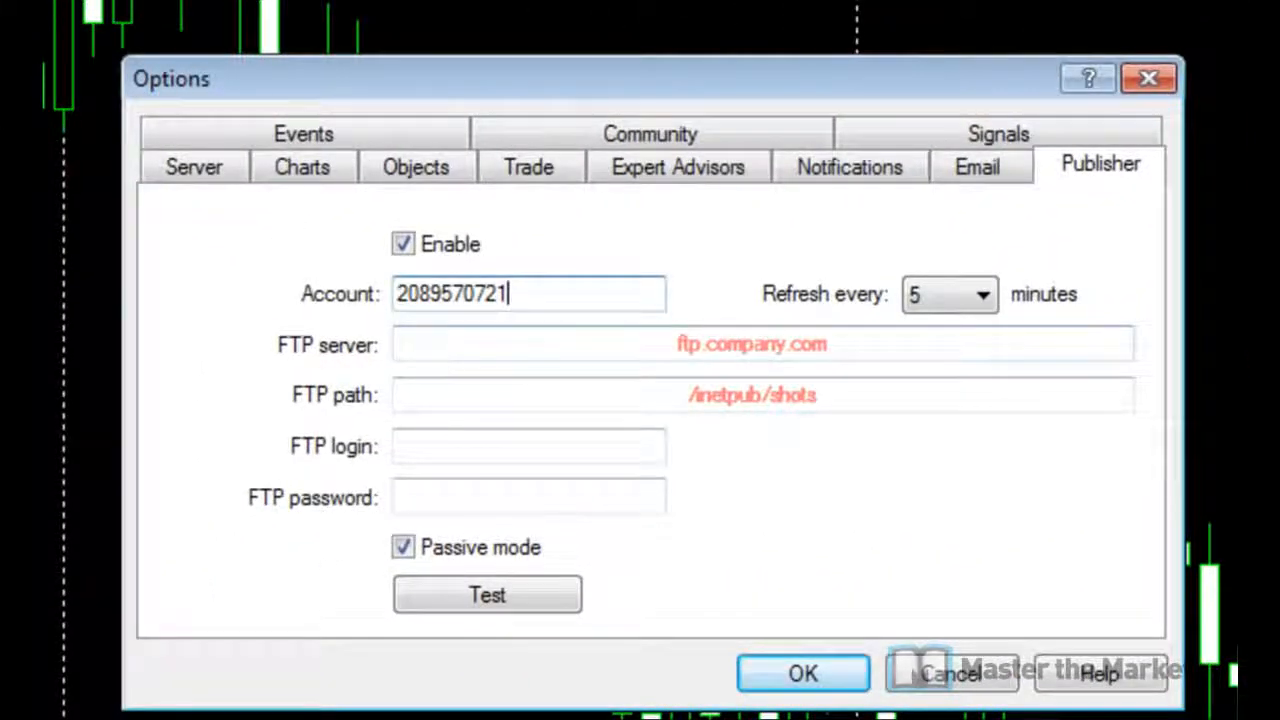
{"action": "left_click", "coordinate": [511, 346]}
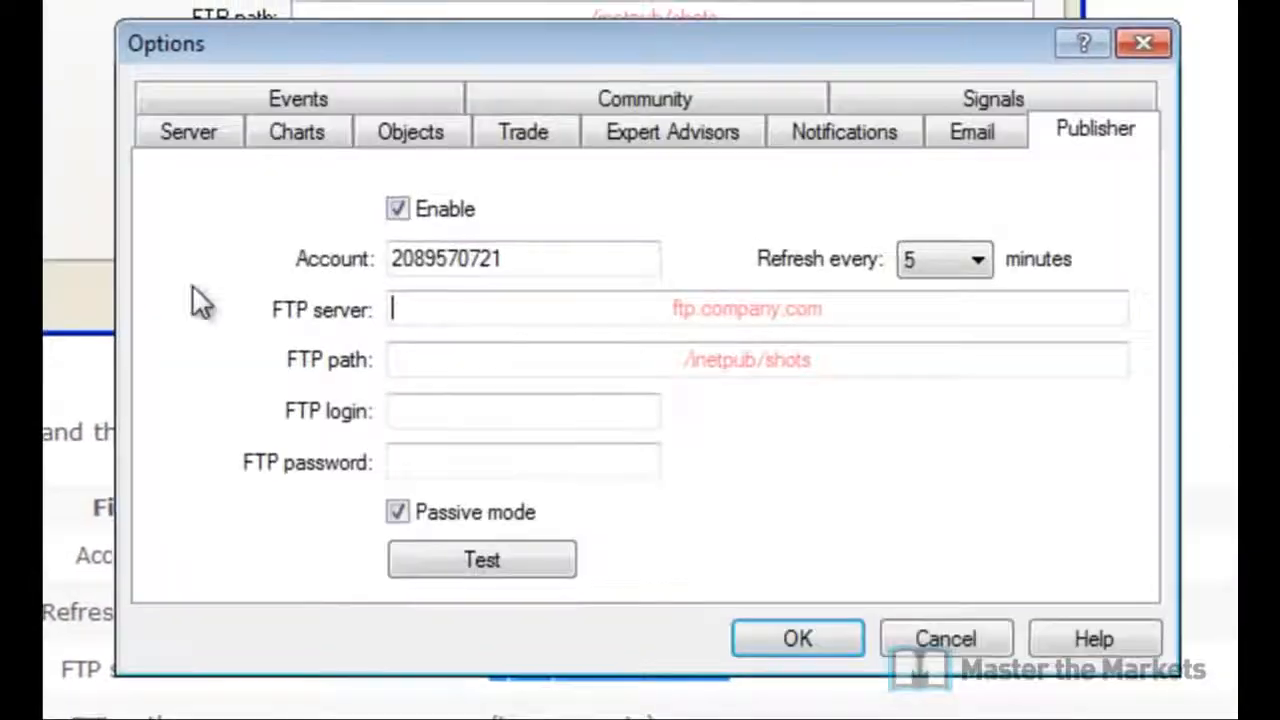
Step: Enter ftp.myfxbook.com:21 as the FTP server without leading spaces, then copy the Myfxbook account number
{"action": "left_click", "coordinate": [448, 310]}
{"action": "type", "text": "ftp.myfxbook.com:21"}
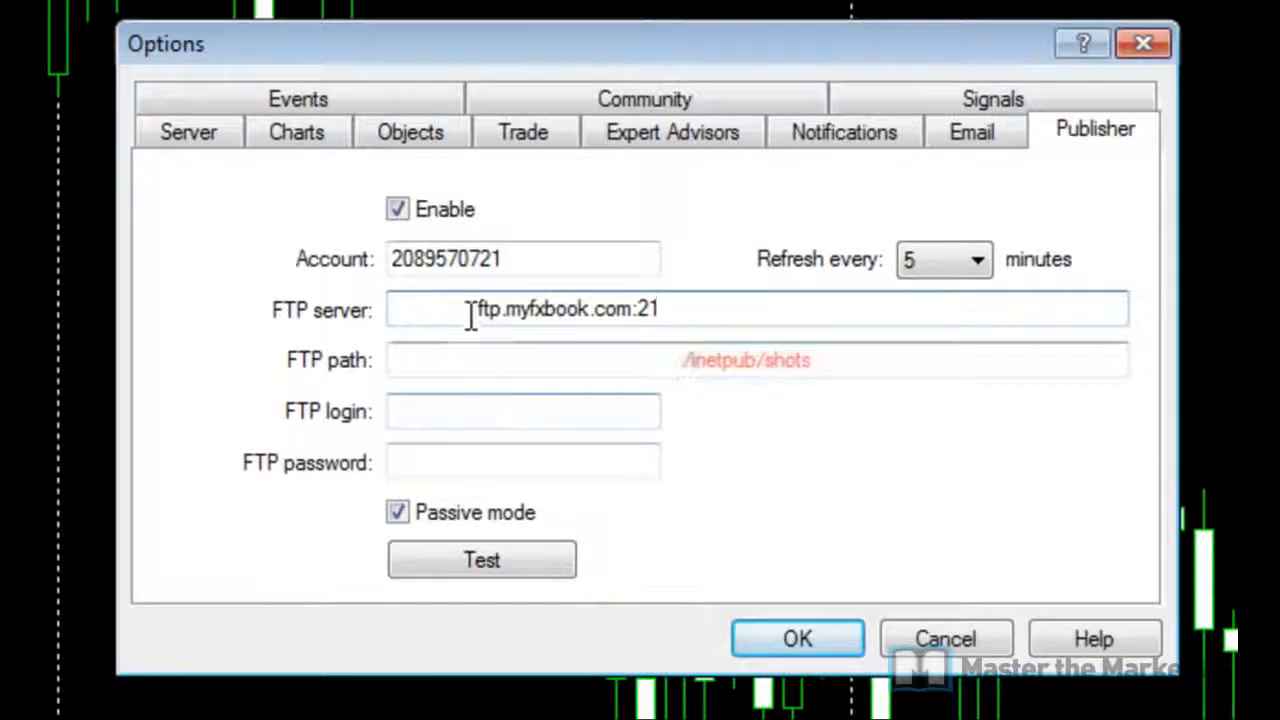
{"action": "left_click_drag", "start_coordinate": [478, 310], "coordinate": [390, 312]}
{"action": "key", "text": "BackSpace"}
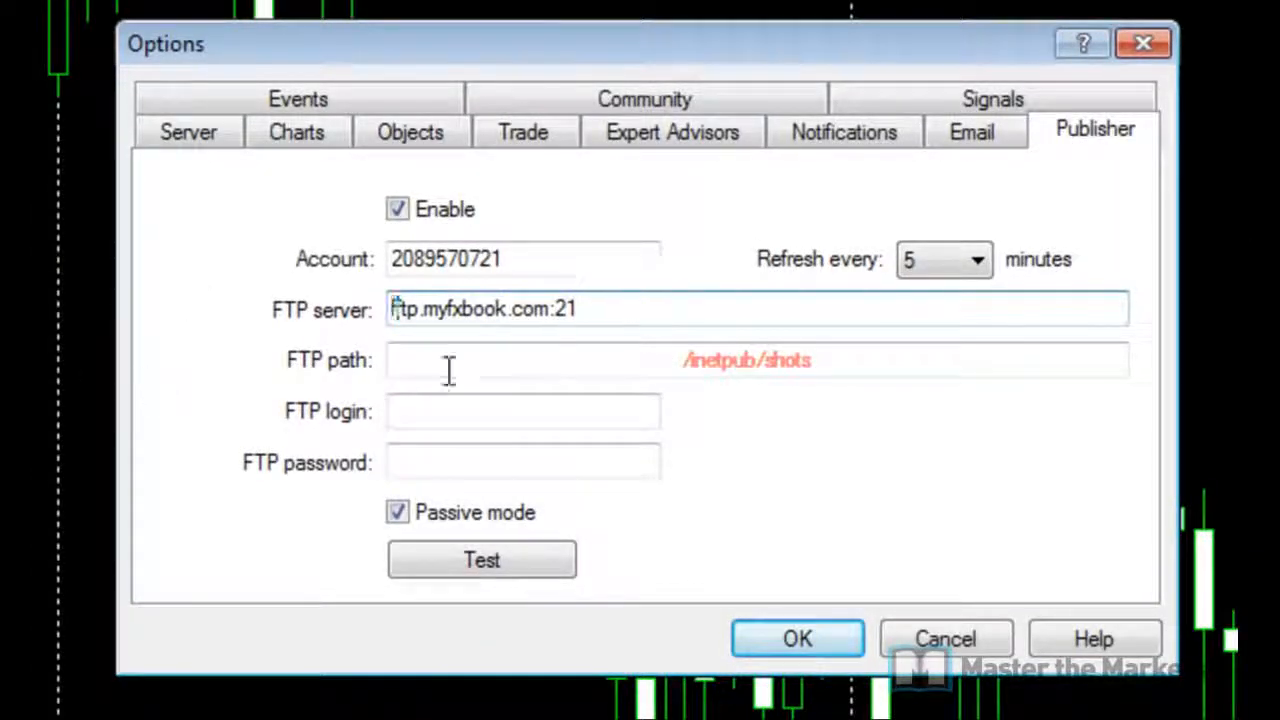
{"action": "left_click", "coordinate": [719, 308]}
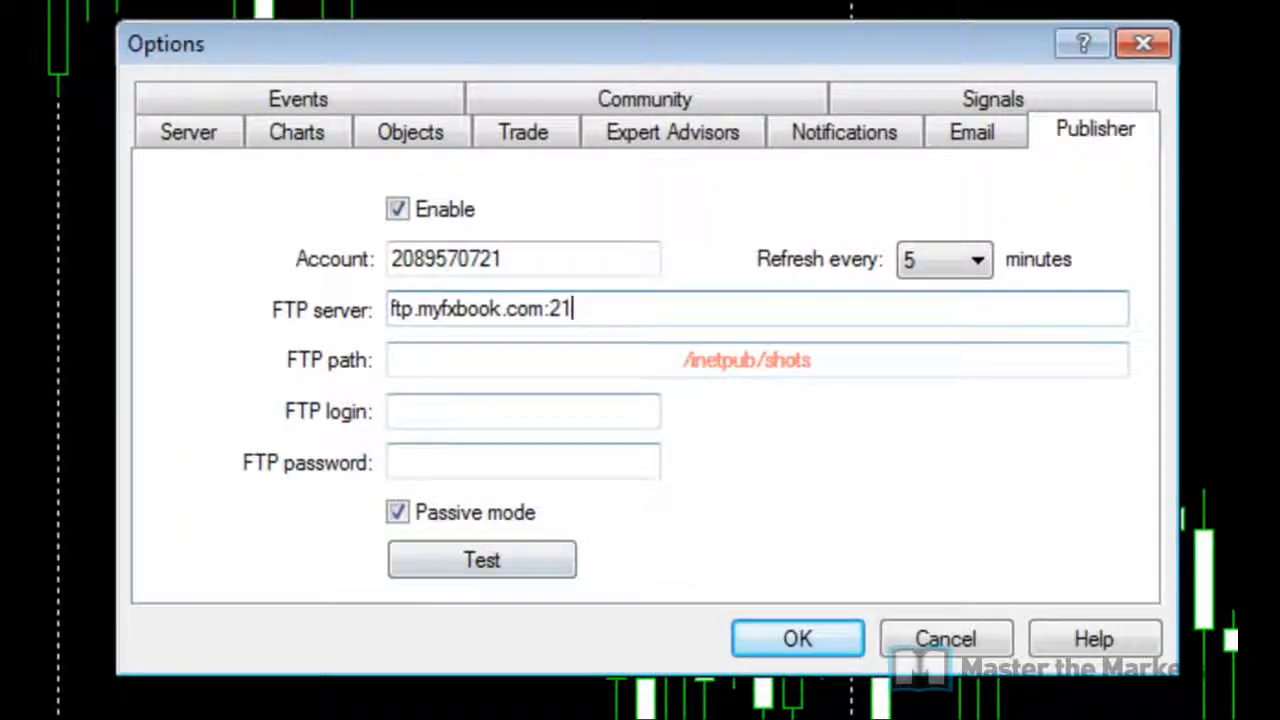
{"action": "left_click", "coordinate": [470, 717]}
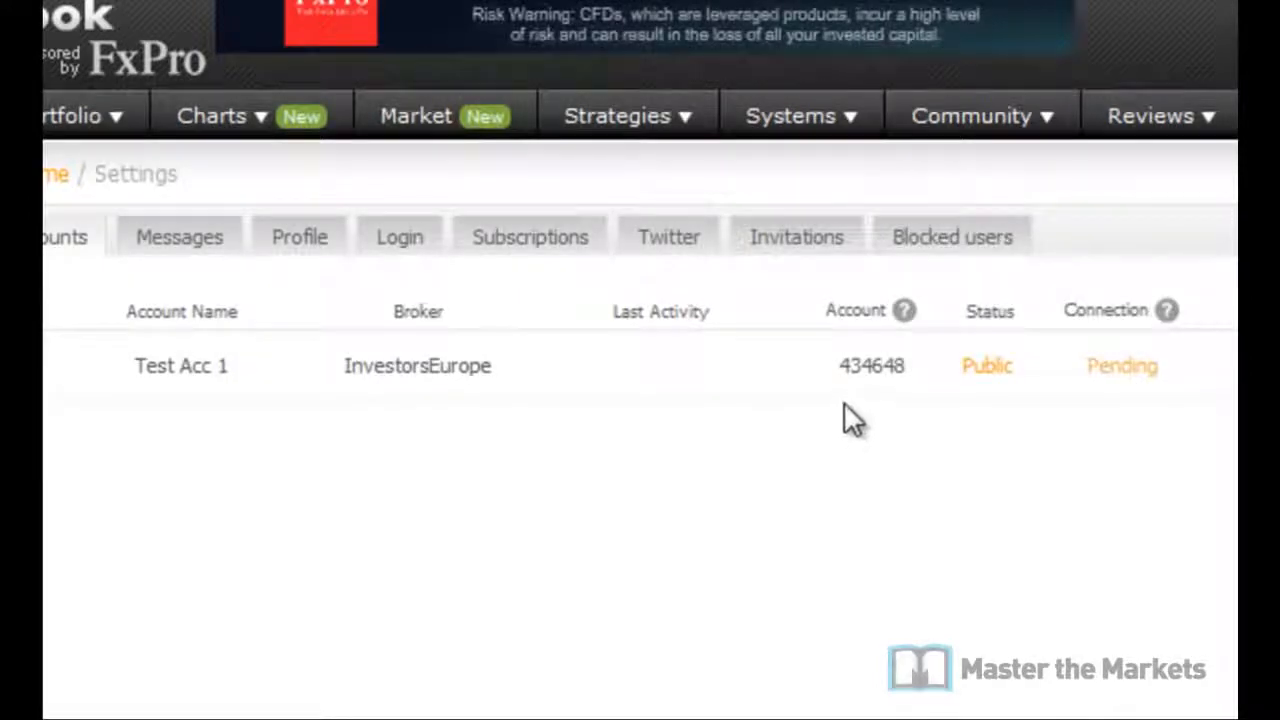
{"action": "double_click", "coordinate": [884, 368]}
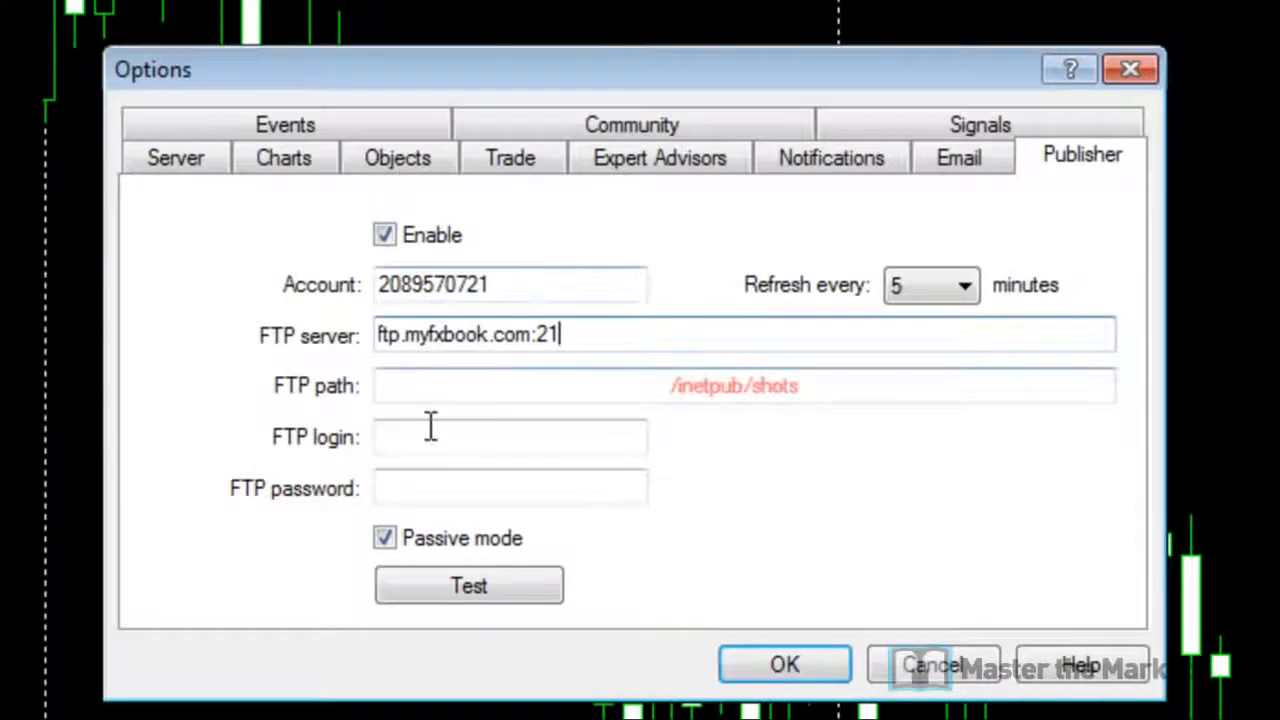
Step: Fill in the Myfxbook account number as FTP login and the Myfxbook password as FTP password
{"action": "left_click", "coordinate": [434, 437]}
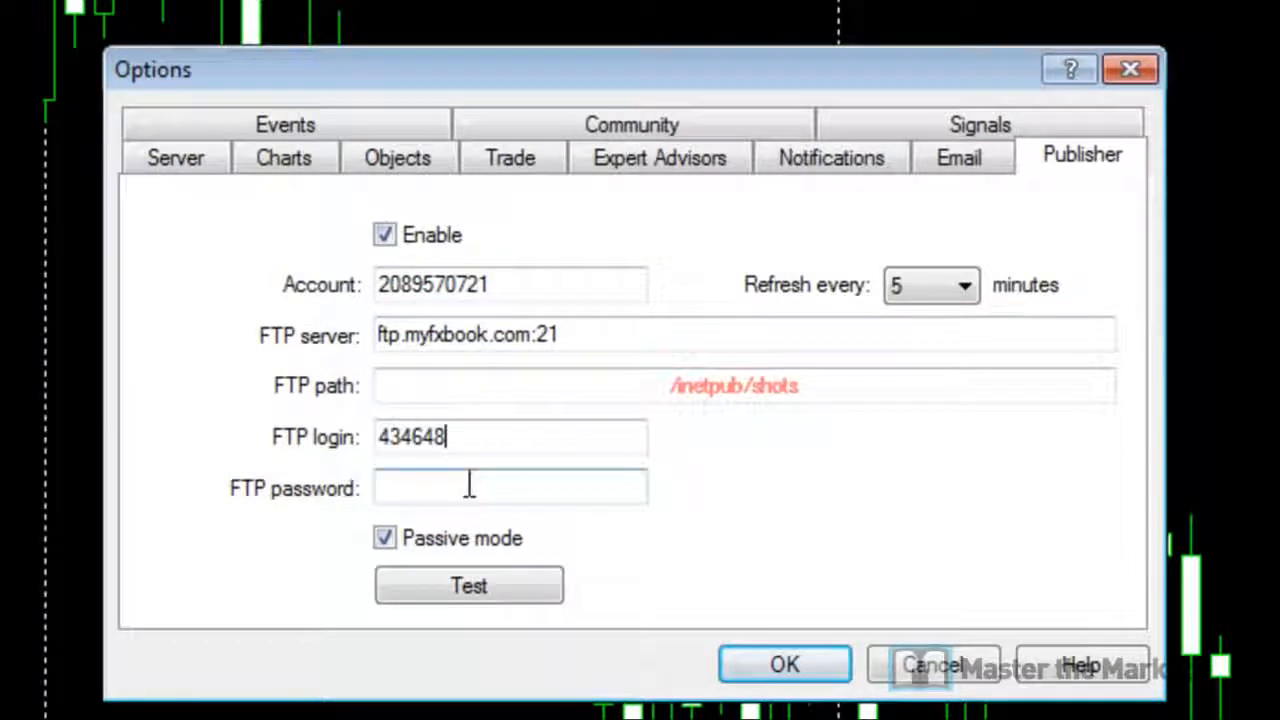
{"action": "left_click", "coordinate": [467, 486]}
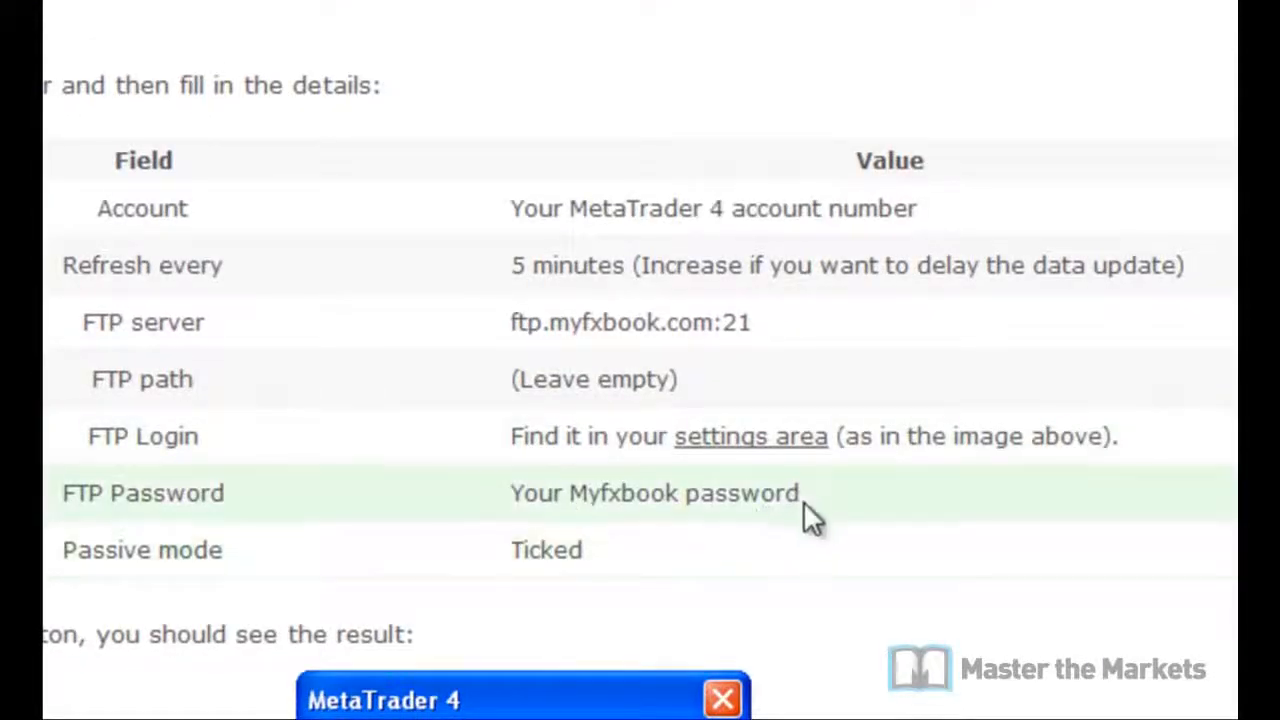
{"action": "left_click_drag", "start_coordinate": [800, 494], "coordinate": [517, 495]}
{"action": "left_click", "coordinate": [454, 565]}
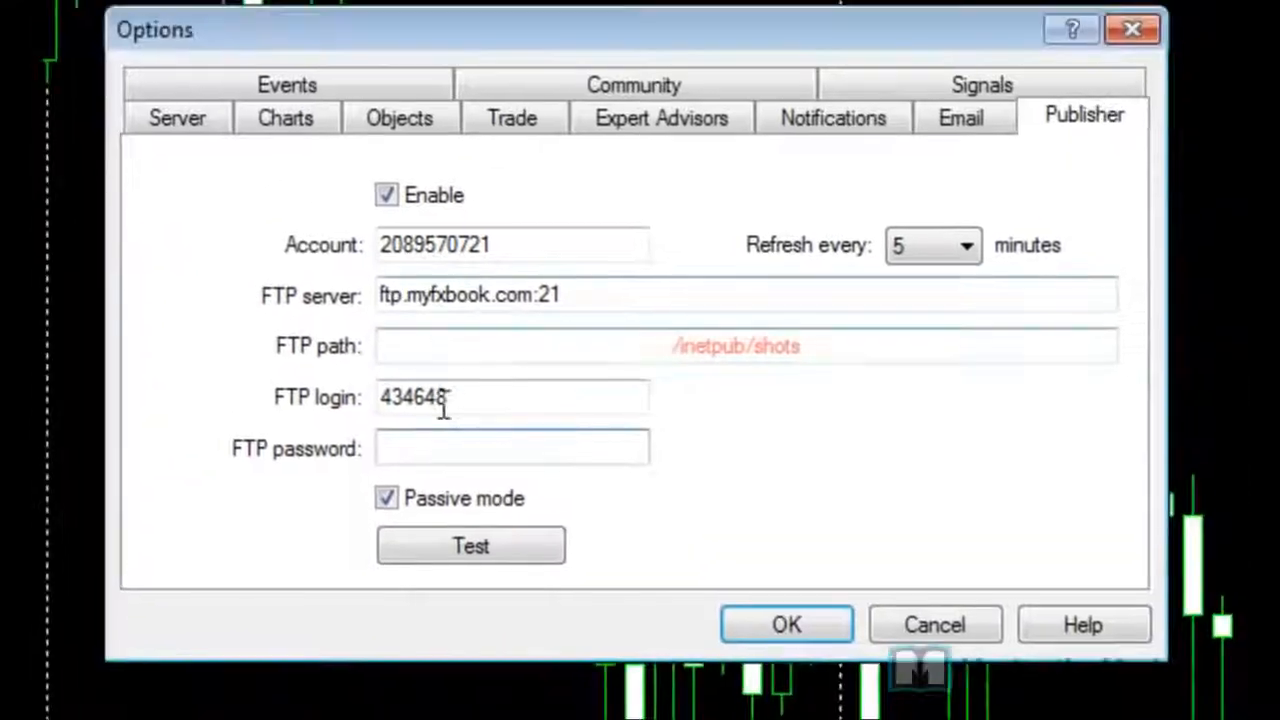
{"action": "left_click", "coordinate": [441, 450]}
{"action": "type", "text": "•••••••"}
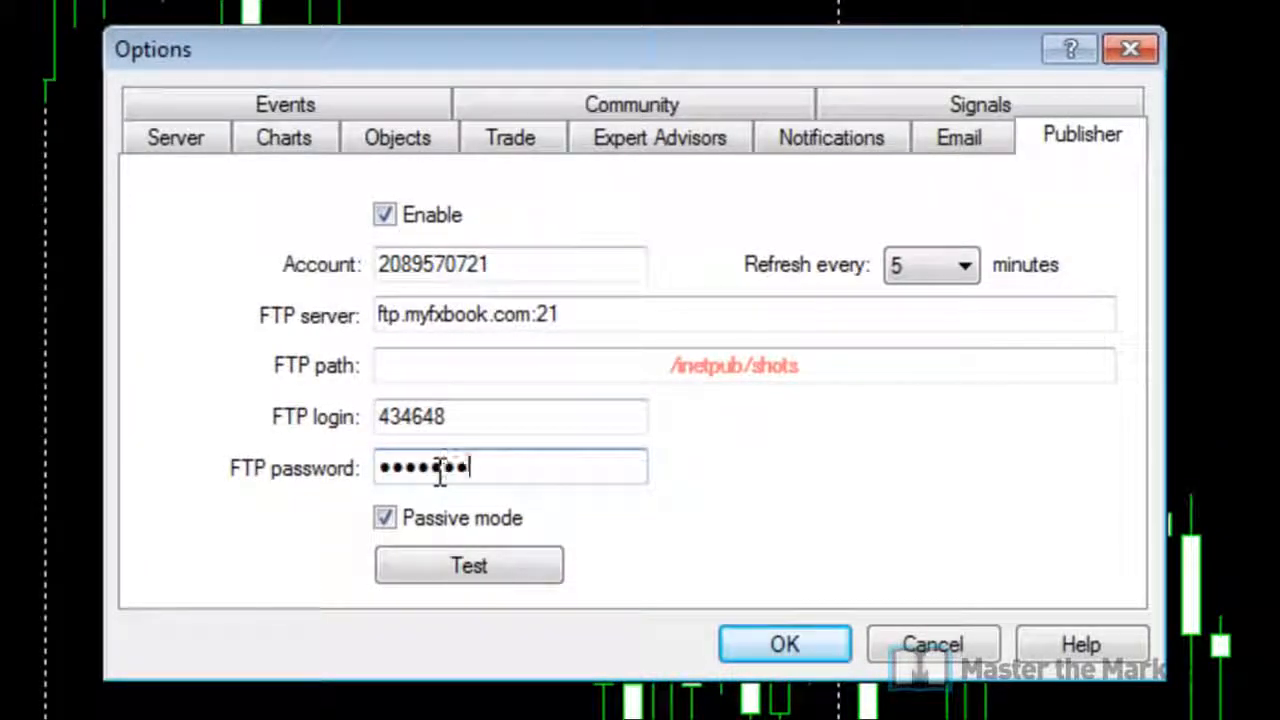
{"action": "type", "text": "•"}
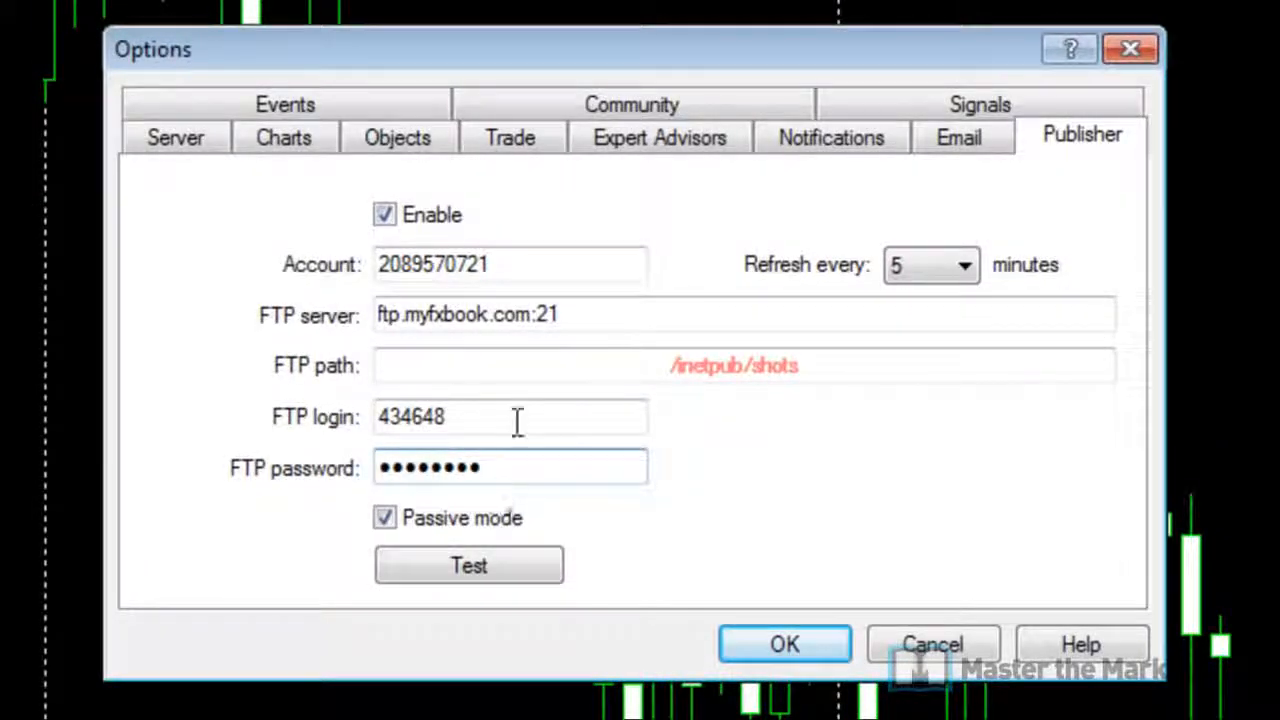
Step: Keep Passive mode ticked and run the test, which reports the report successfully queued
{"action": "left_click", "coordinate": [386, 520]}
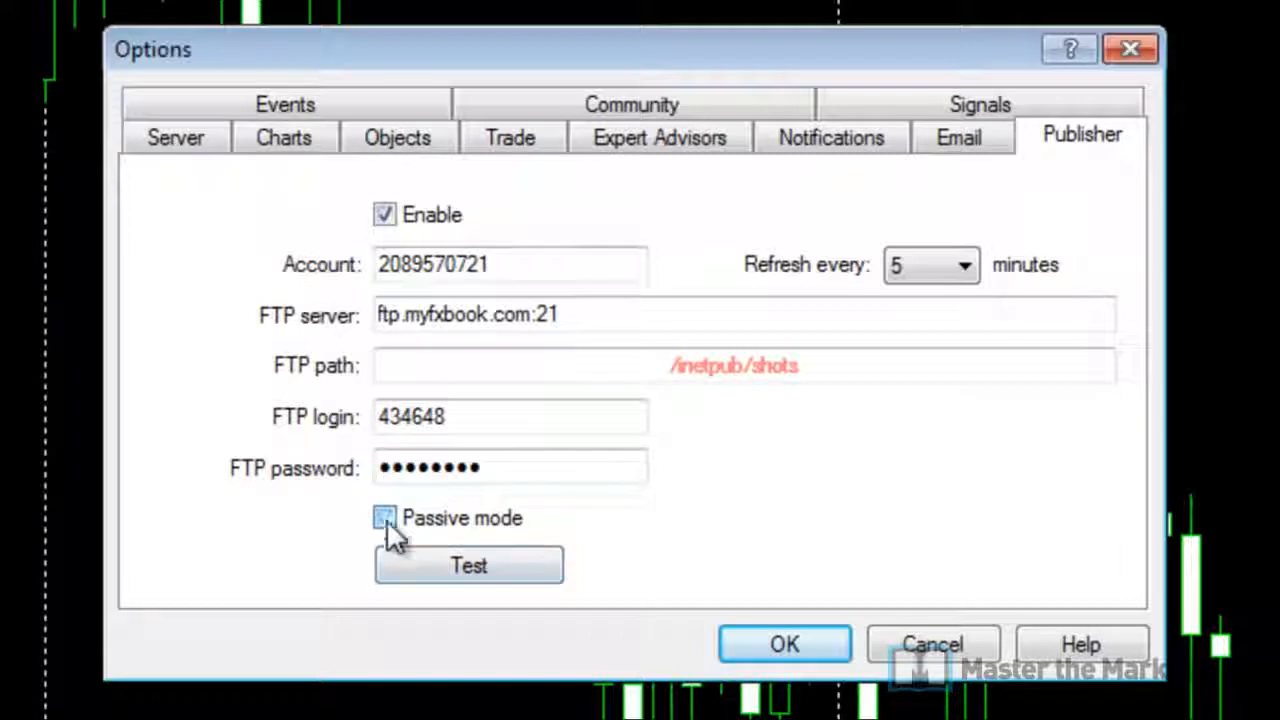
{"action": "left_click", "coordinate": [386, 520]}
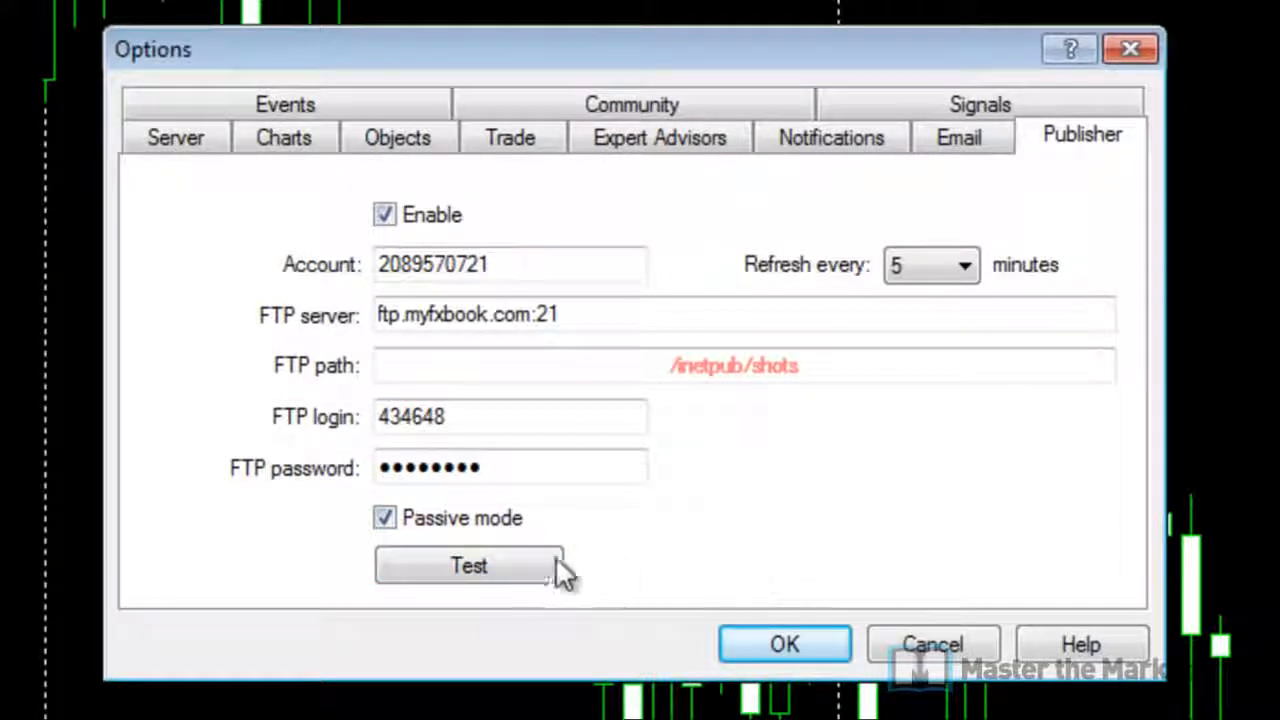
{"action": "left_click", "coordinate": [485, 585]}
{"action": "left_click", "coordinate": [478, 567]}
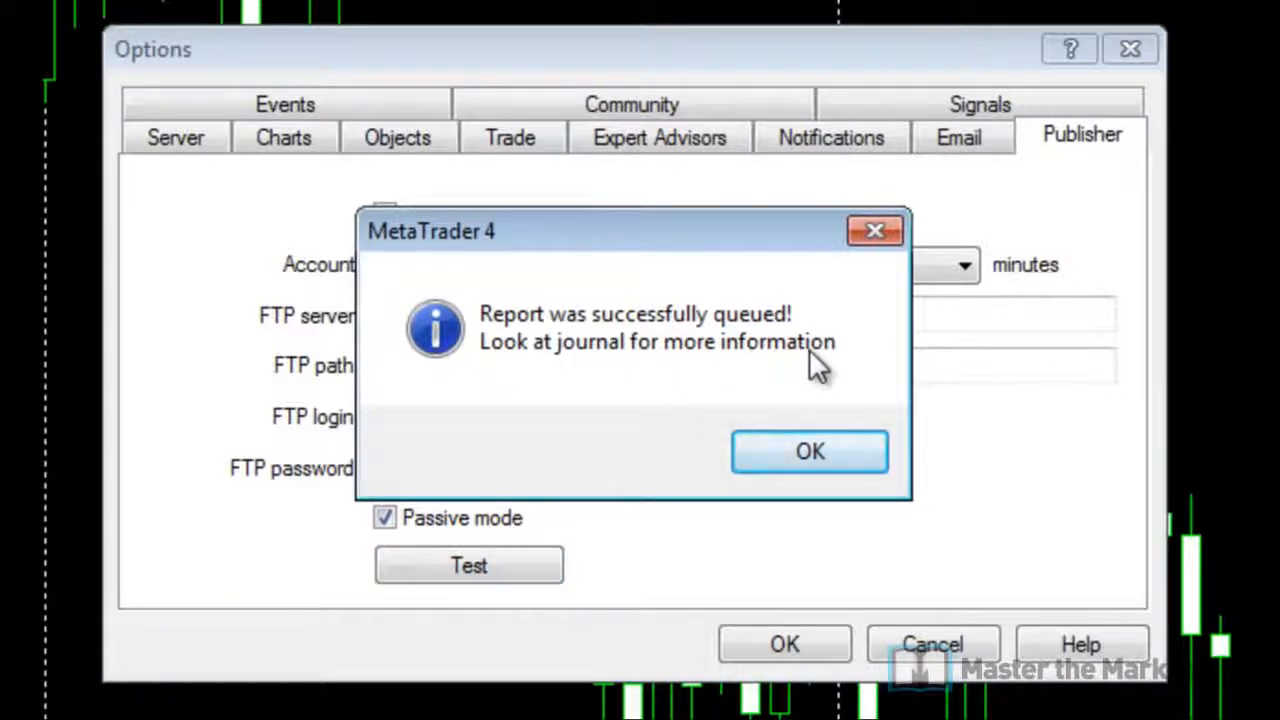
Step: Dismiss the success message and close Options, saving the publisher settings
{"action": "left_click", "coordinate": [813, 455]}
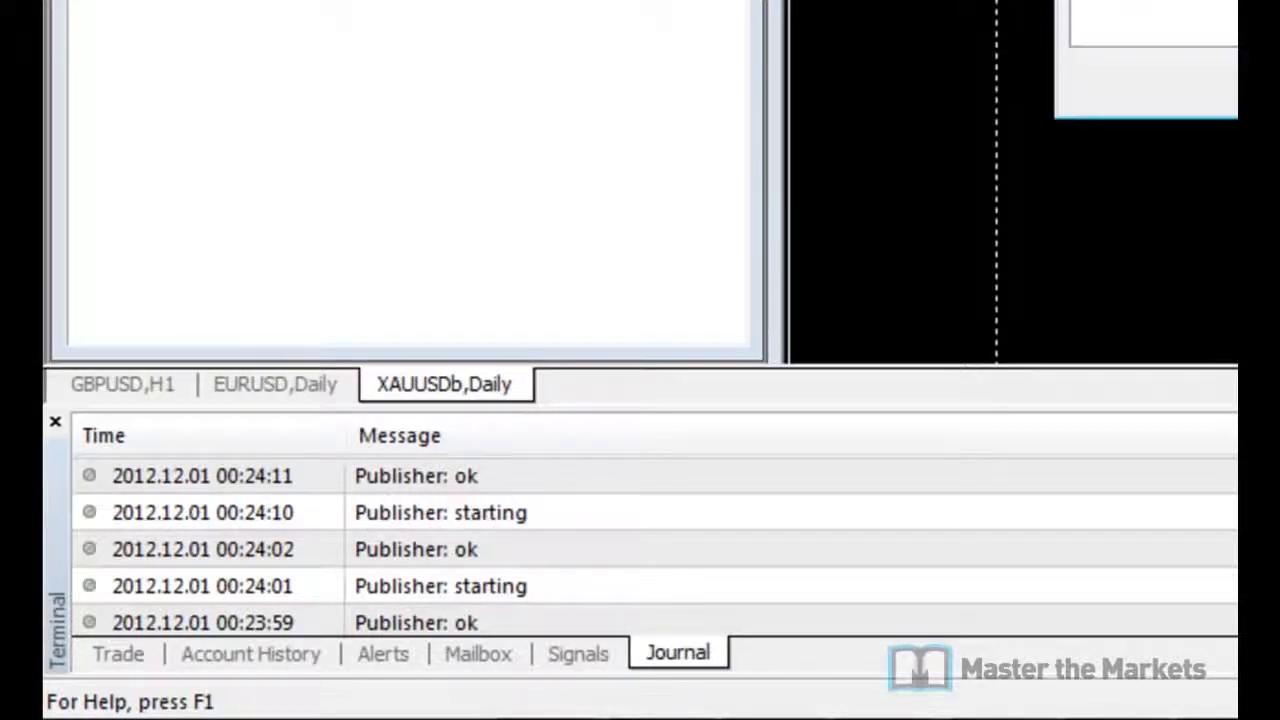
{"action": "key", "text": "Return"}
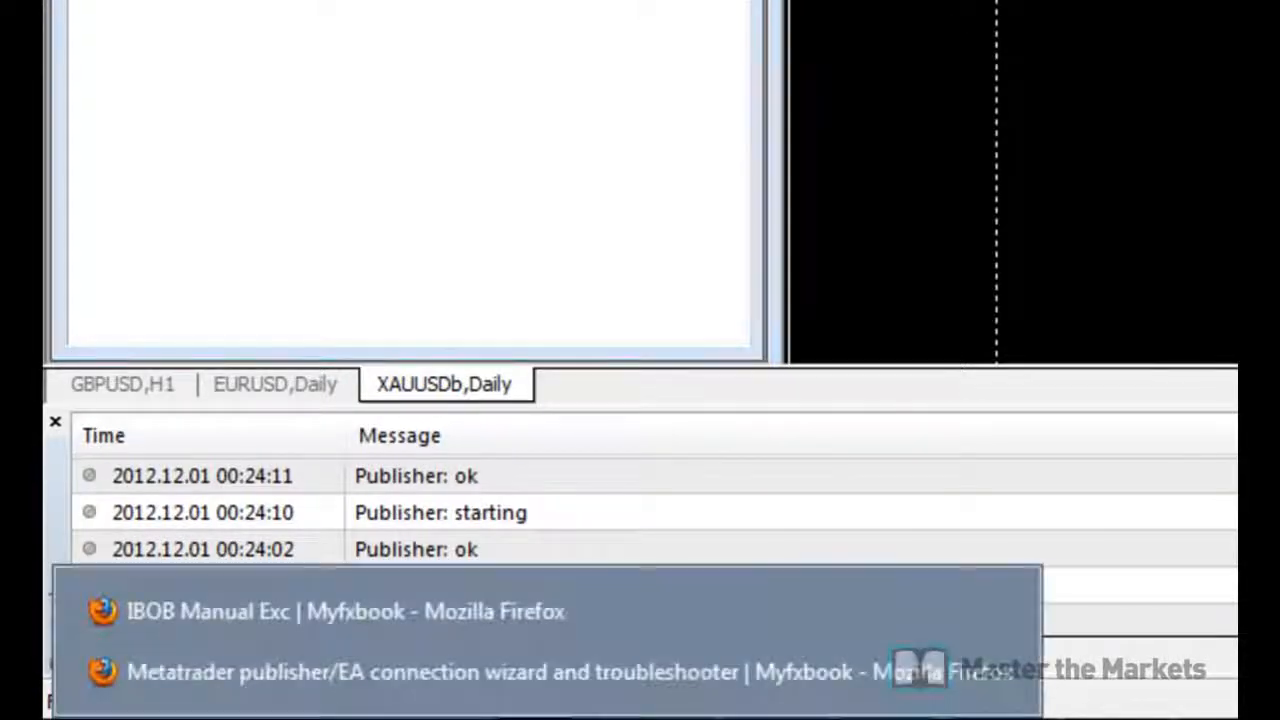
Step: Return to Firefox's Myfxbook Settings page, where Test Acc 1 now shows Active
{"action": "left_click", "coordinate": [490, 668]}
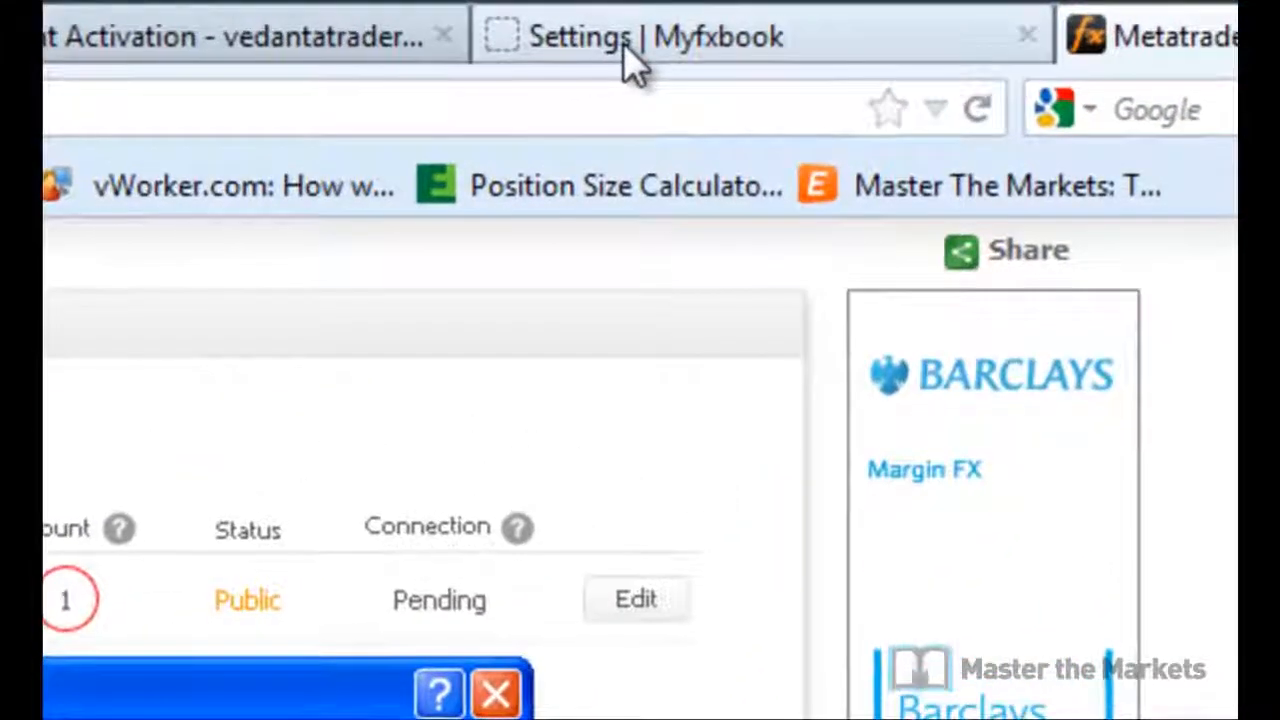
{"action": "left_click", "coordinate": [812, 21]}
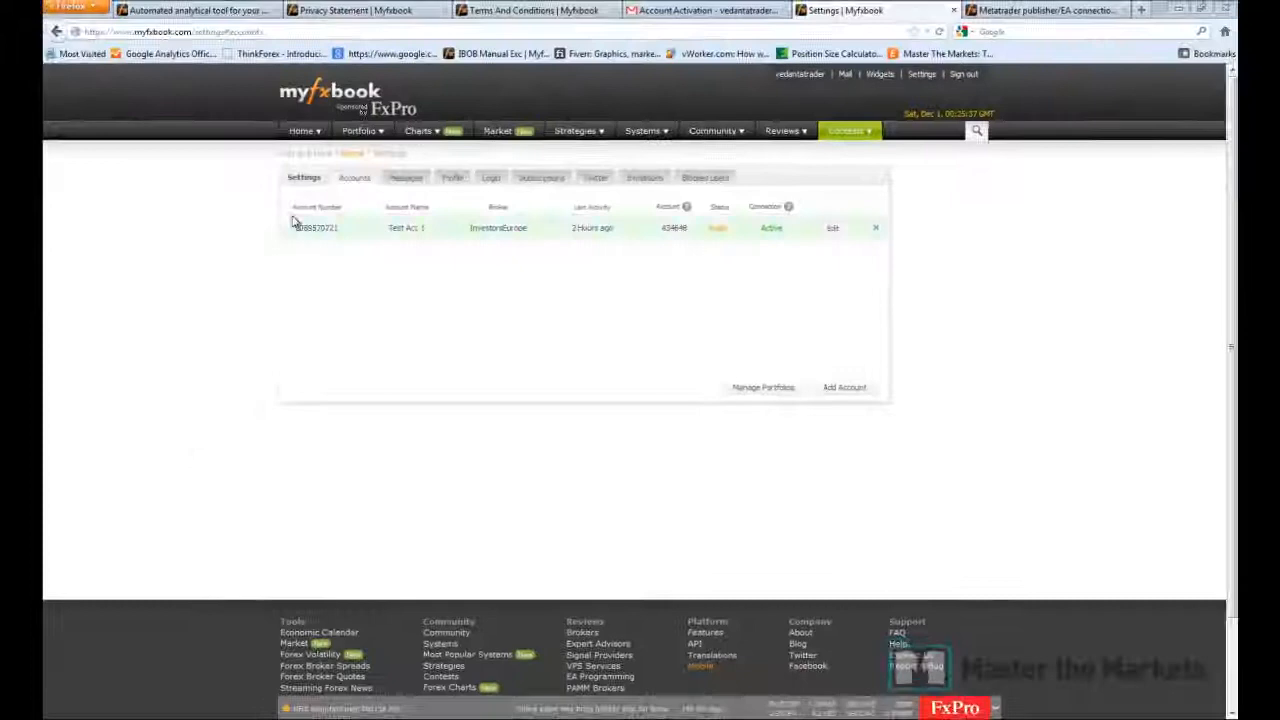
Step: Open Test Acc 1 from the Portfolio menu and review its $1000000.00 balance and statistics
{"action": "mouse_move", "coordinate": [340, 131]}
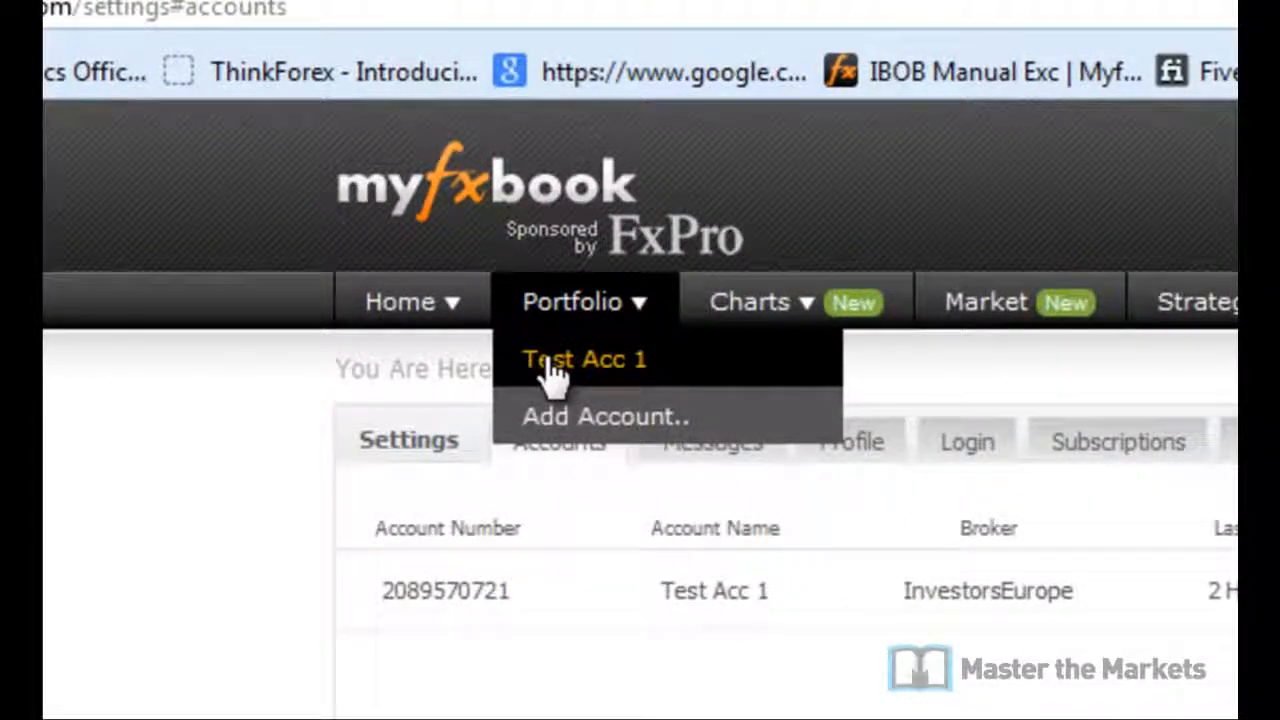
{"action": "left_click", "coordinate": [552, 365]}
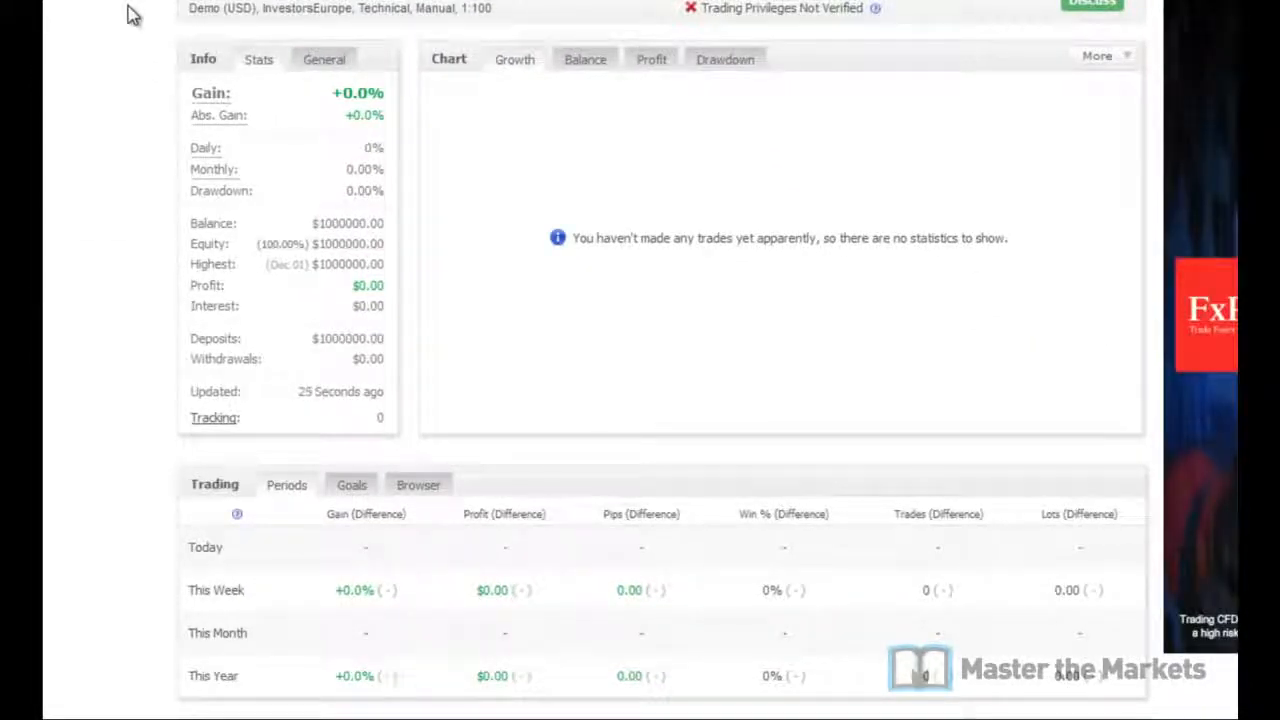
{"action": "scroll", "coordinate": [133, 14], "scroll_direction": "down", "scroll_amount": 5}
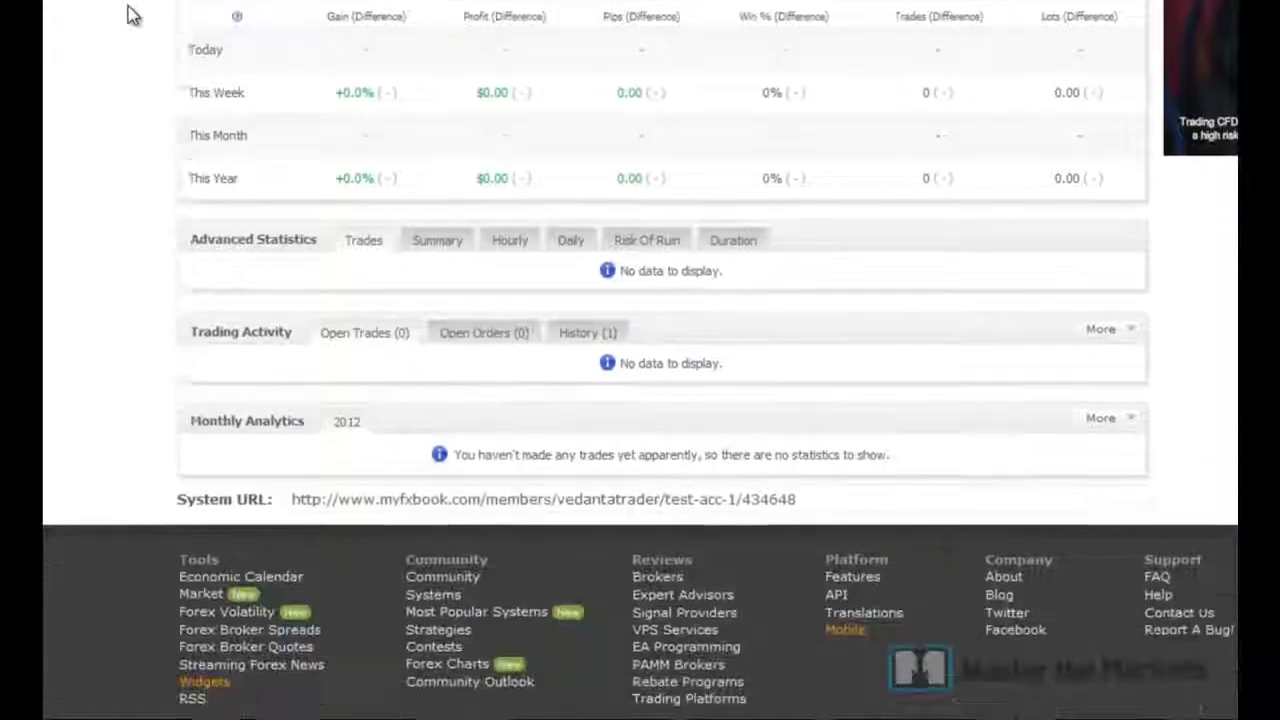
{"action": "scroll", "coordinate": [127, 35], "scroll_direction": "up", "scroll_amount": 3}
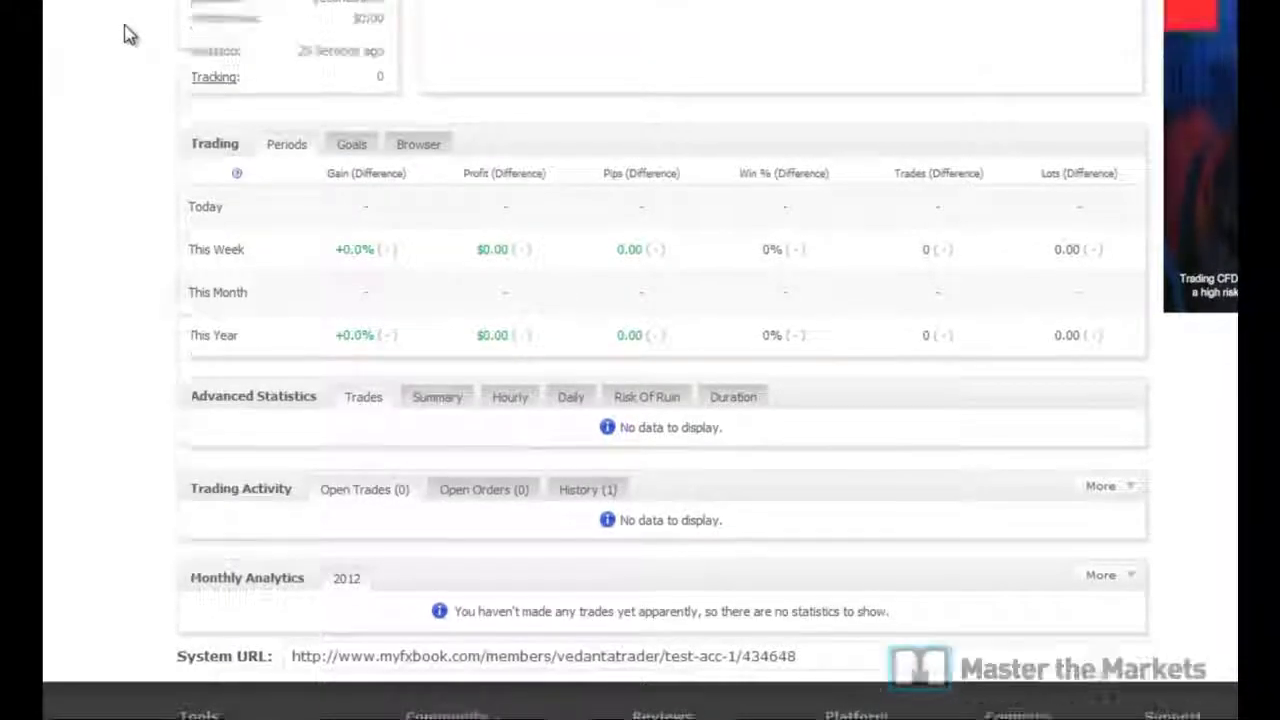
{"action": "scroll", "coordinate": [127, 35], "scroll_direction": "up", "scroll_amount": 3}
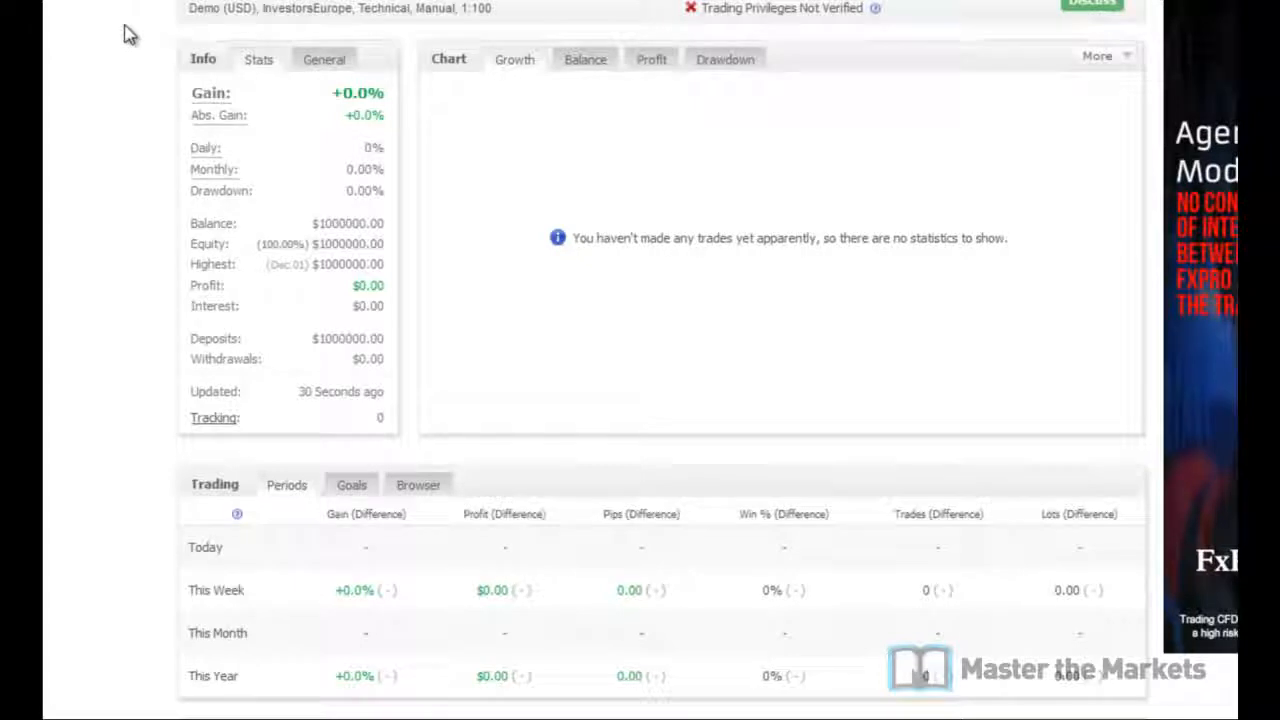